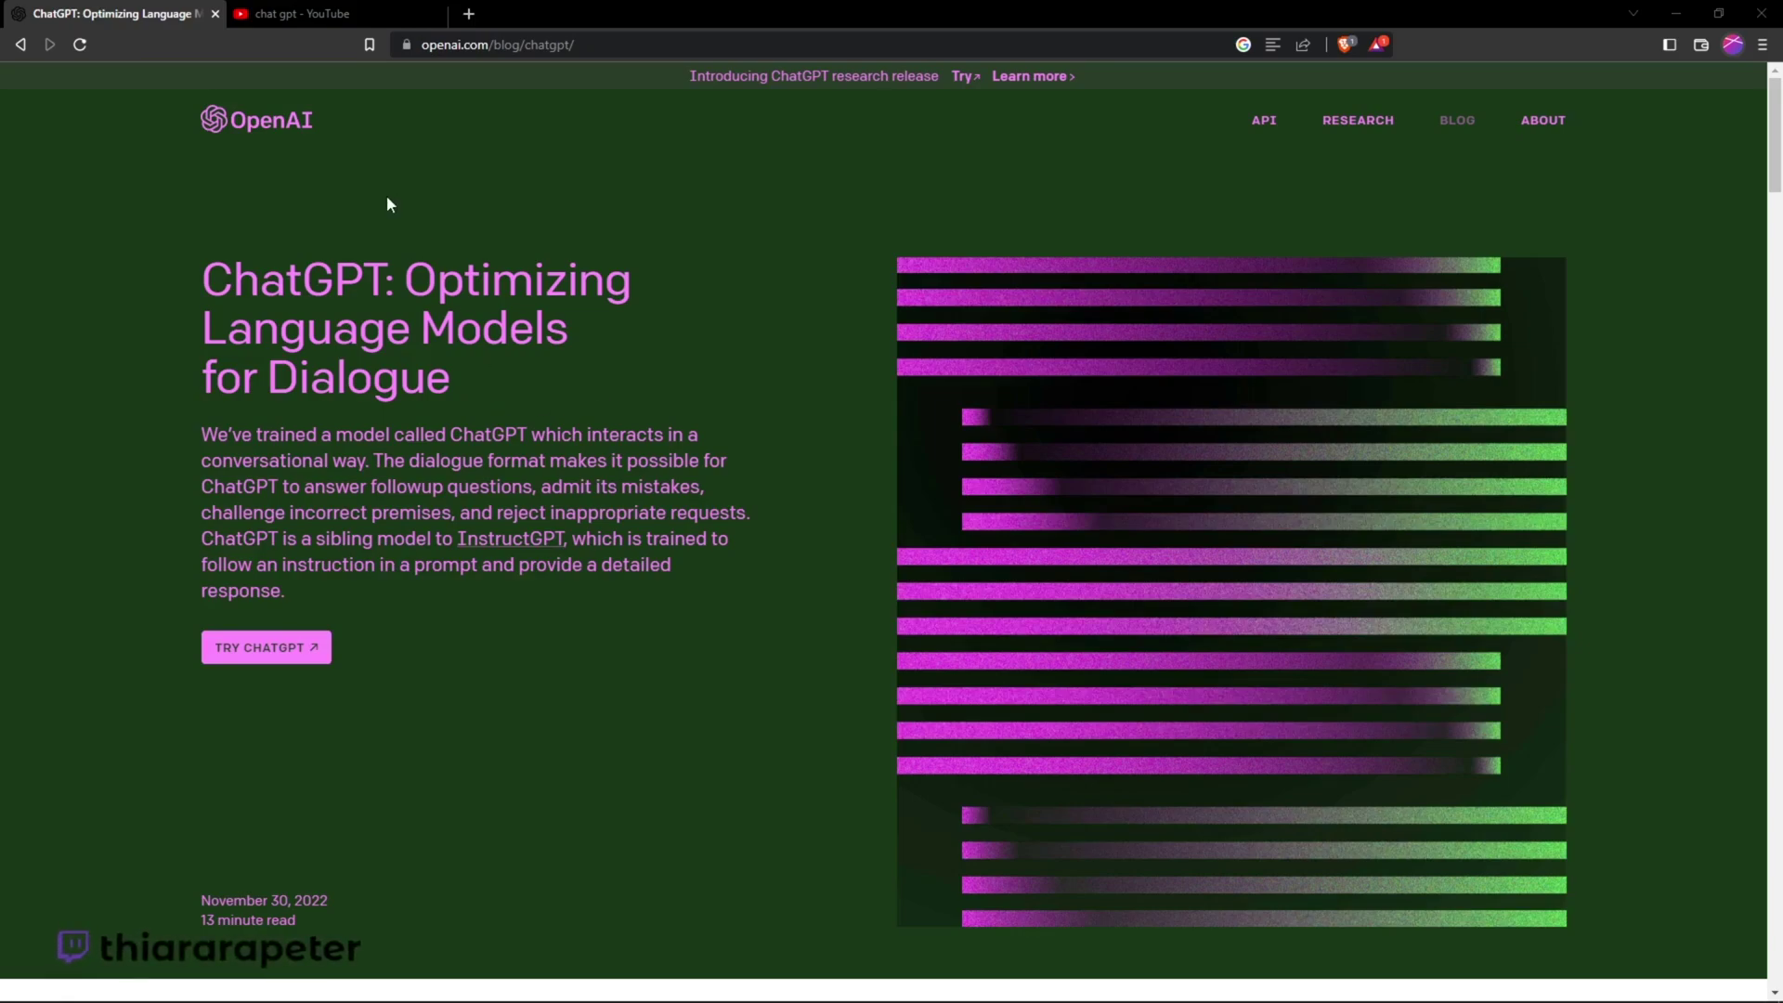
# Scroll through the YouTube 'chat gpt' video results, then return to the OpenAI ChatGPT blog post.
pyautogui.click(326, 18)
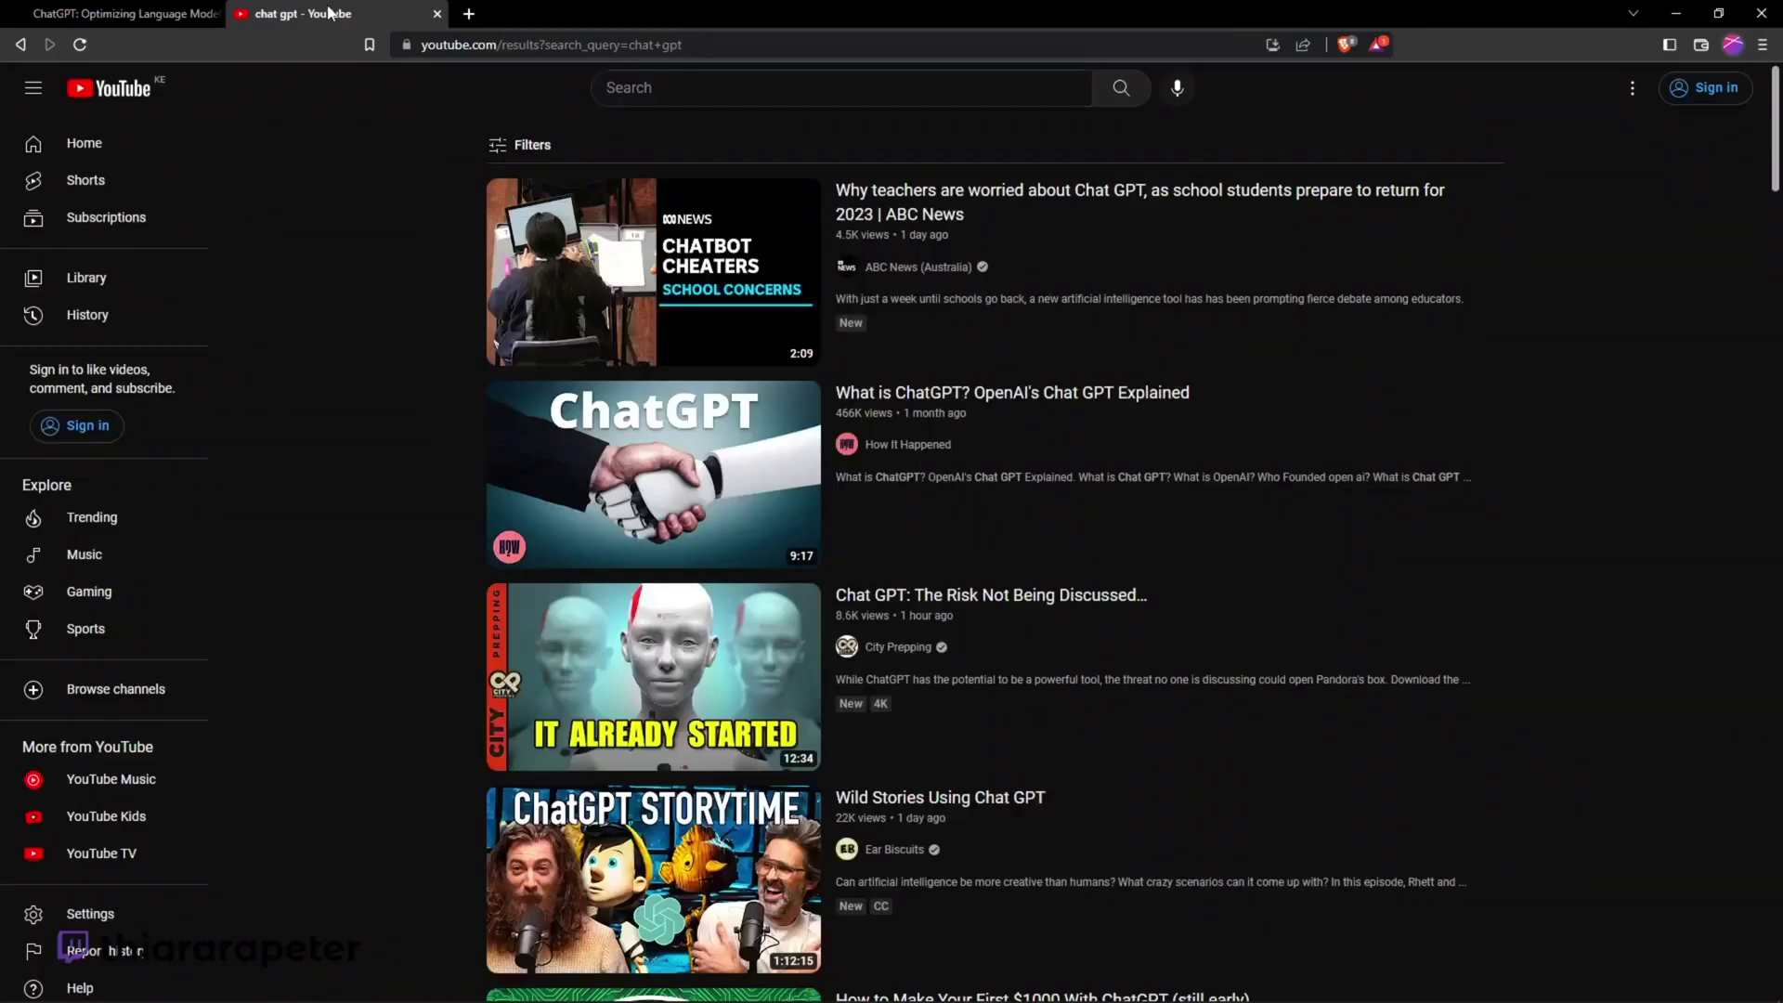
pyautogui.scroll(-10, 1049, 520)
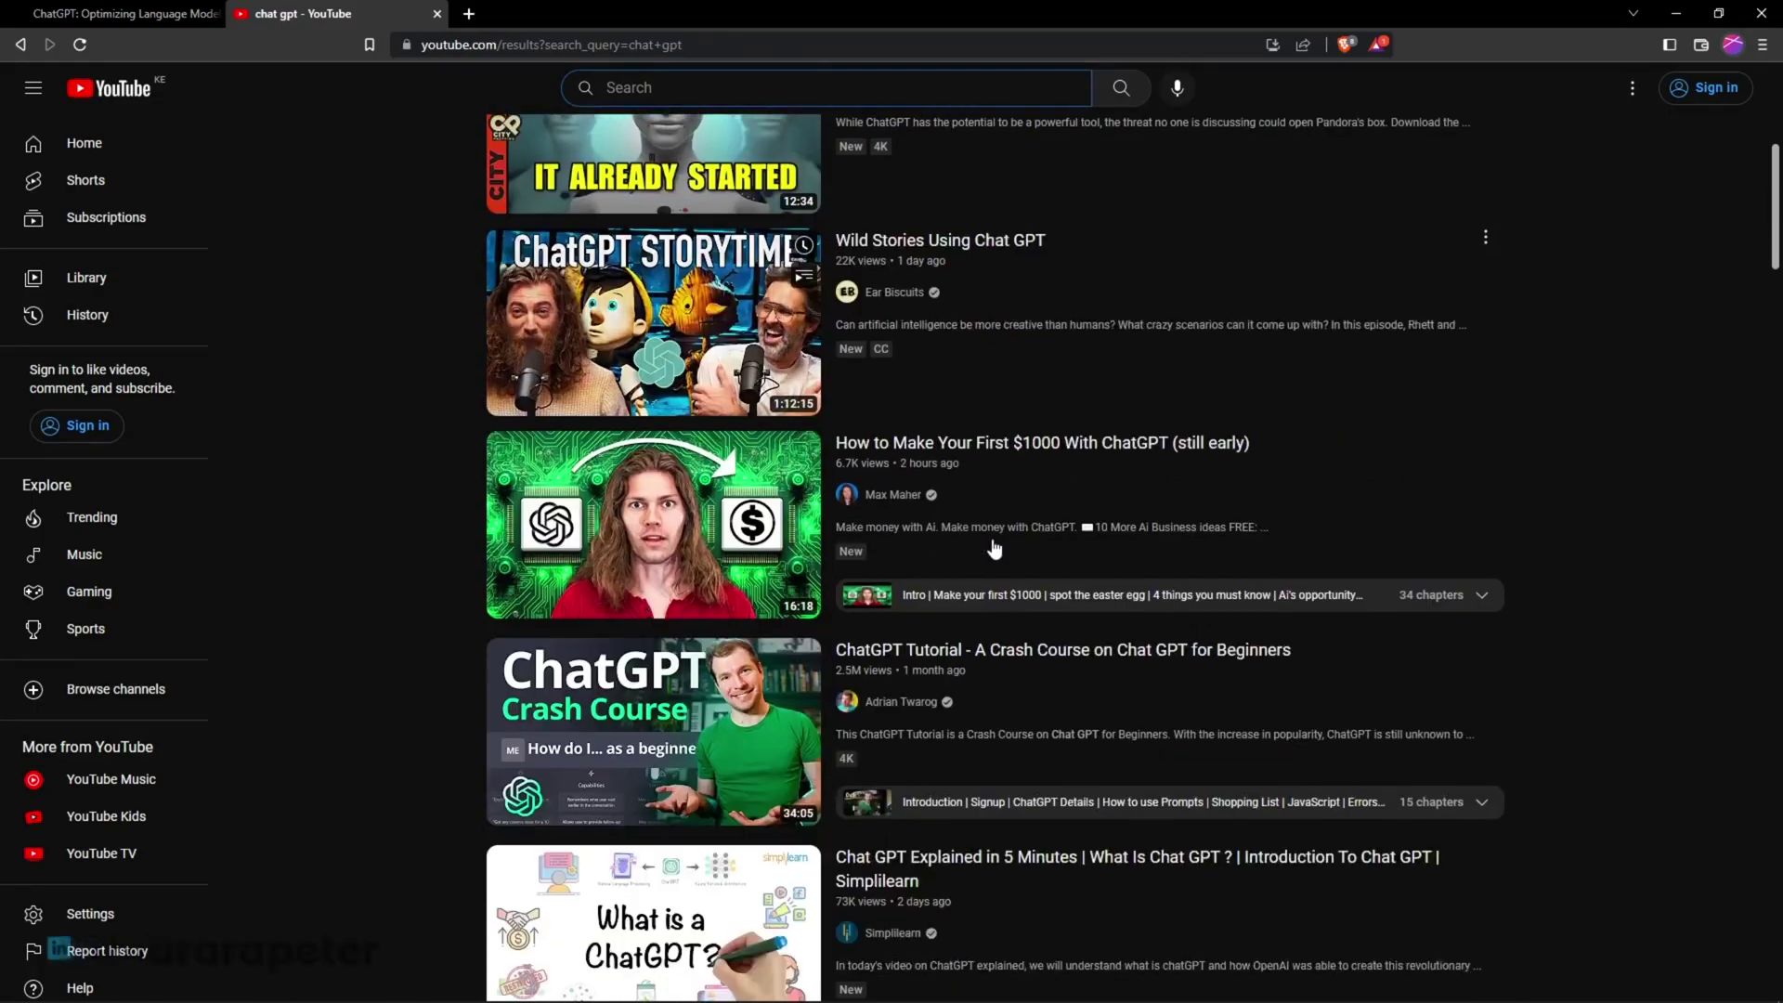
pyautogui.scroll(-5, 995, 549)
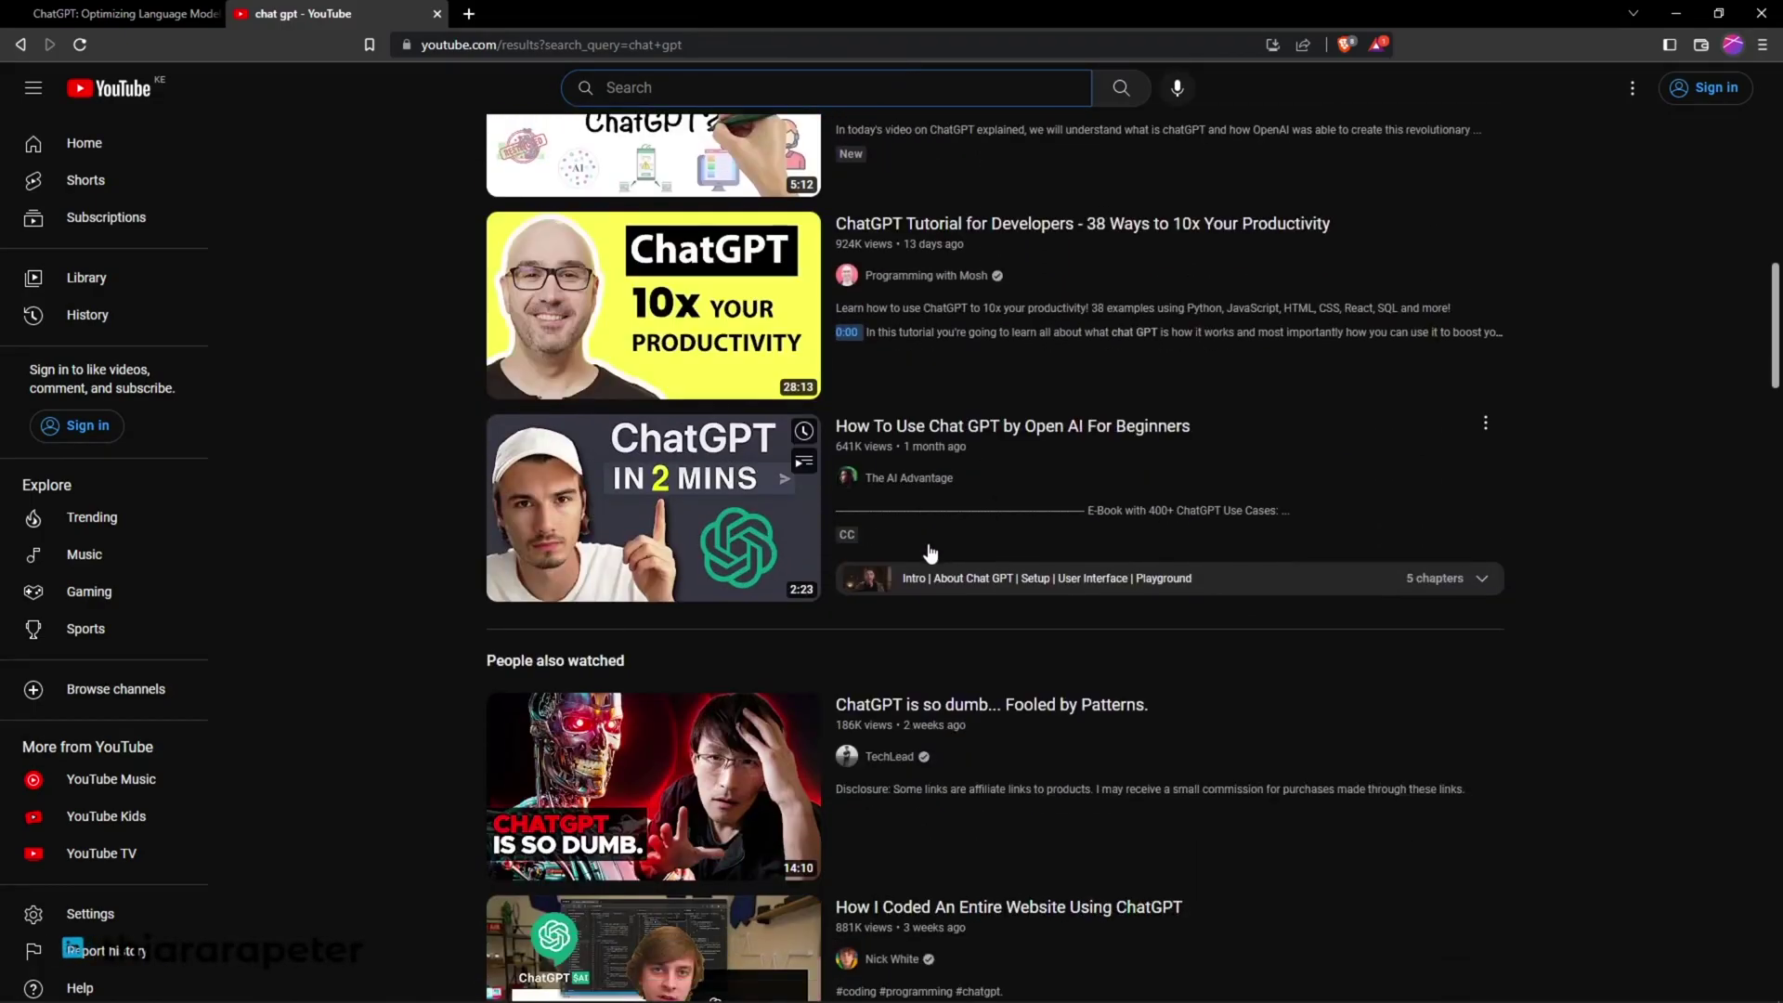
pyautogui.scroll(13, 894, 554)
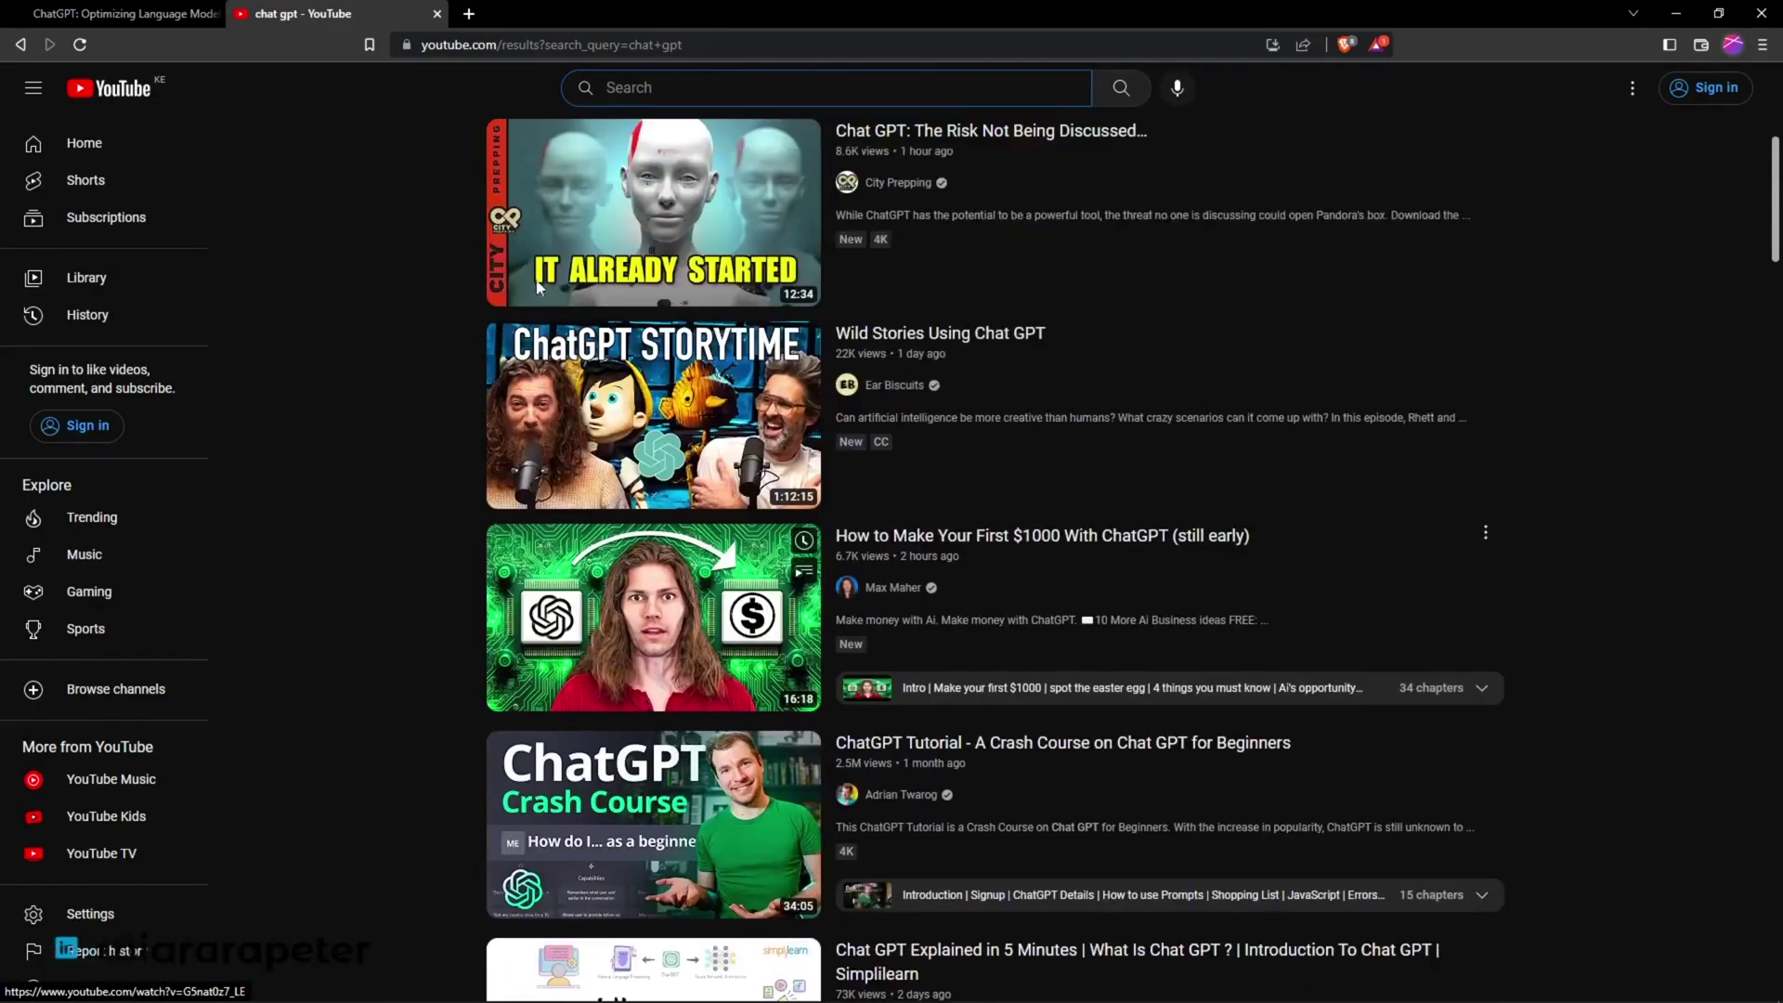
pyautogui.click(202, 11)
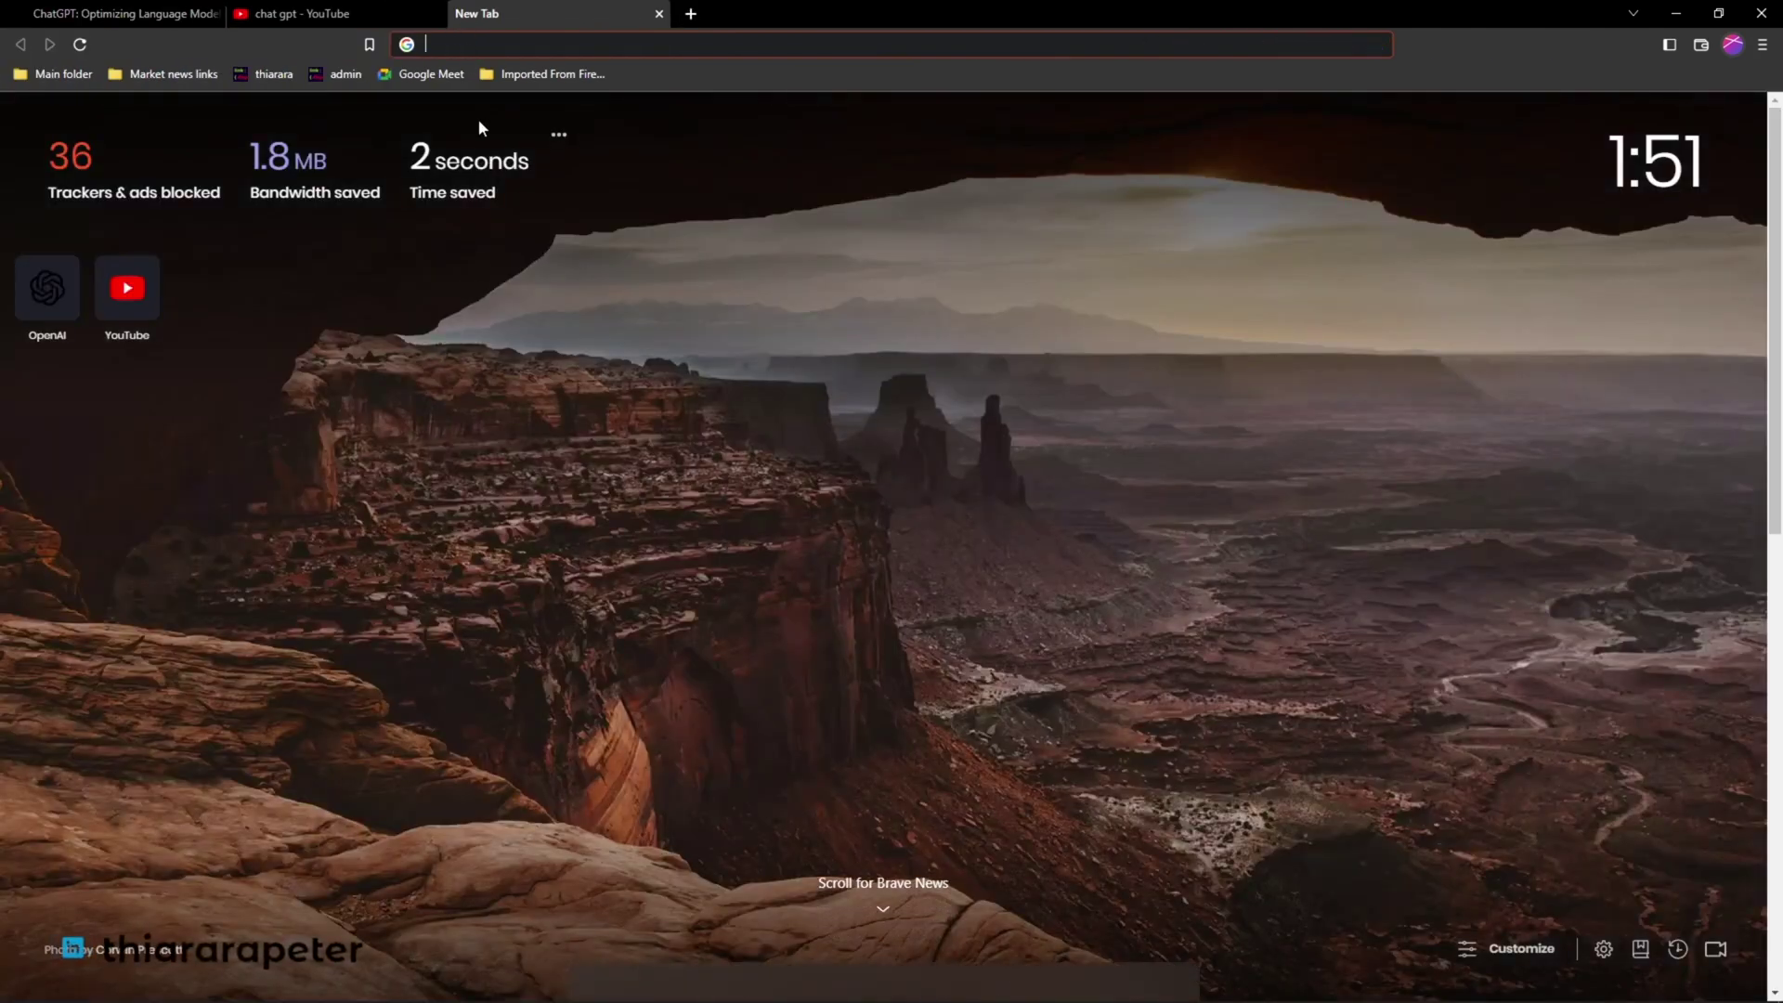
# Search Google for 'open ai' and launch ChatGPT from the OpenAI announcement post.
pyautogui.write('open ai')
pyautogui.press('Return')
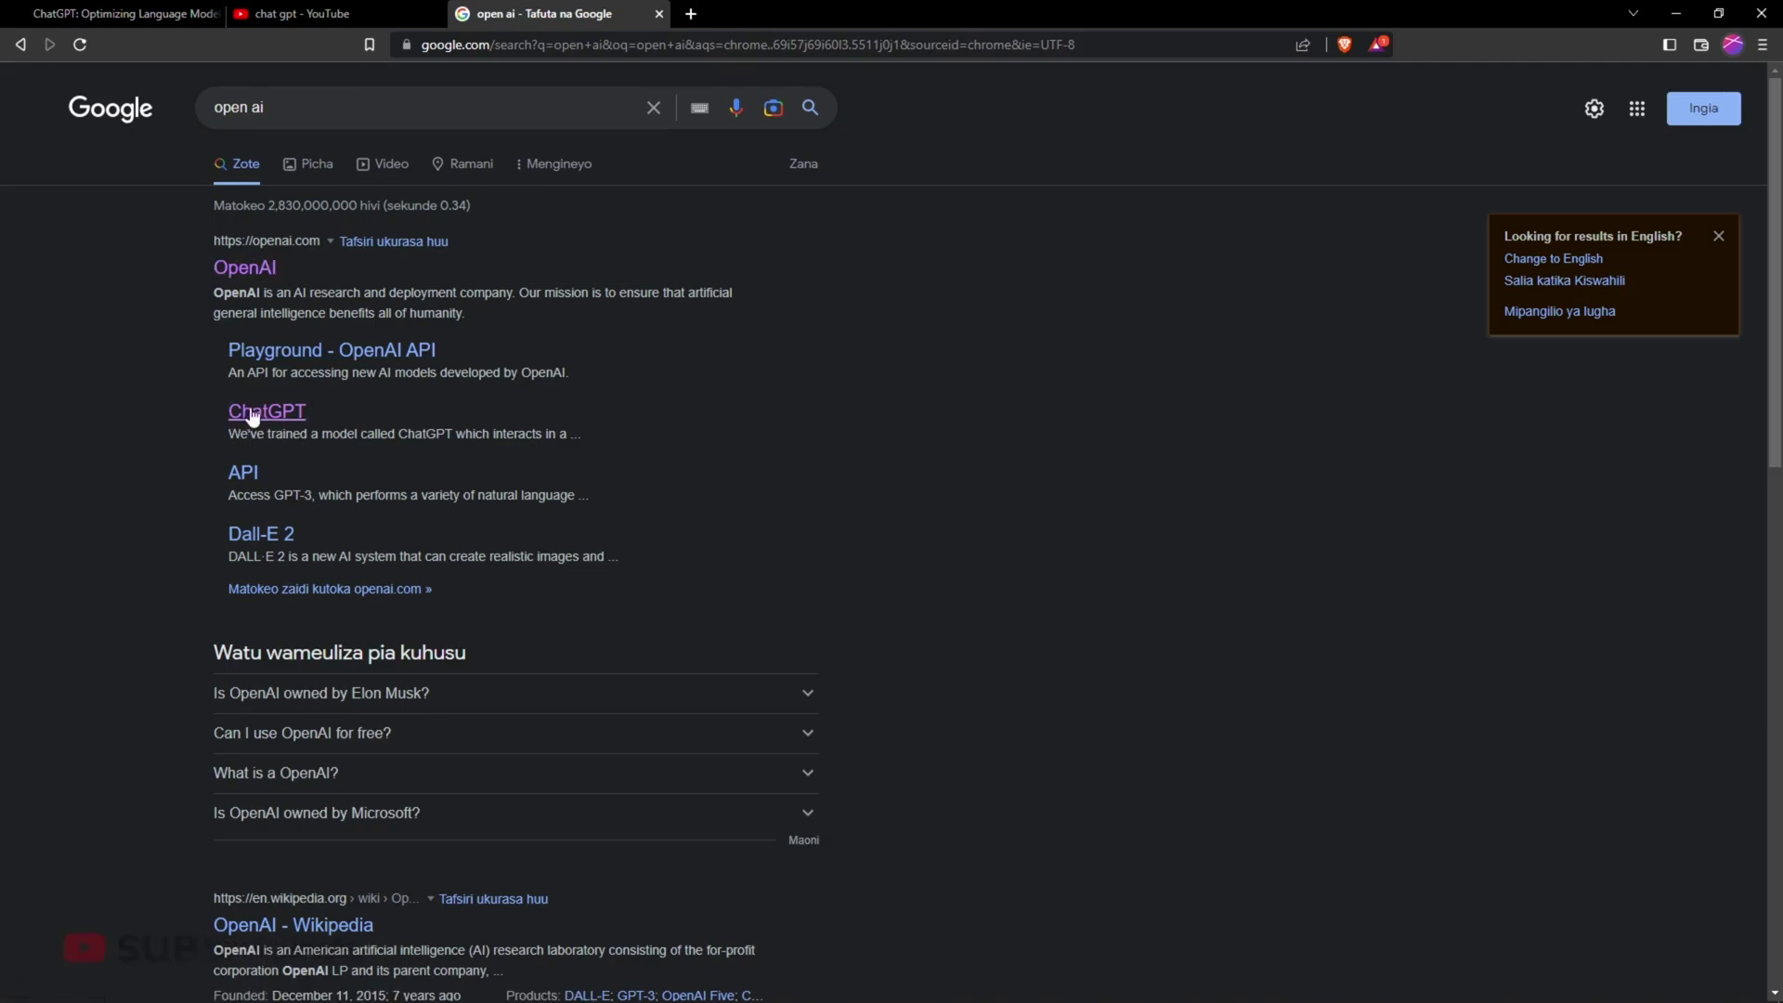
pyautogui.moveTo(438, 350); pyautogui.dragTo(224, 357)
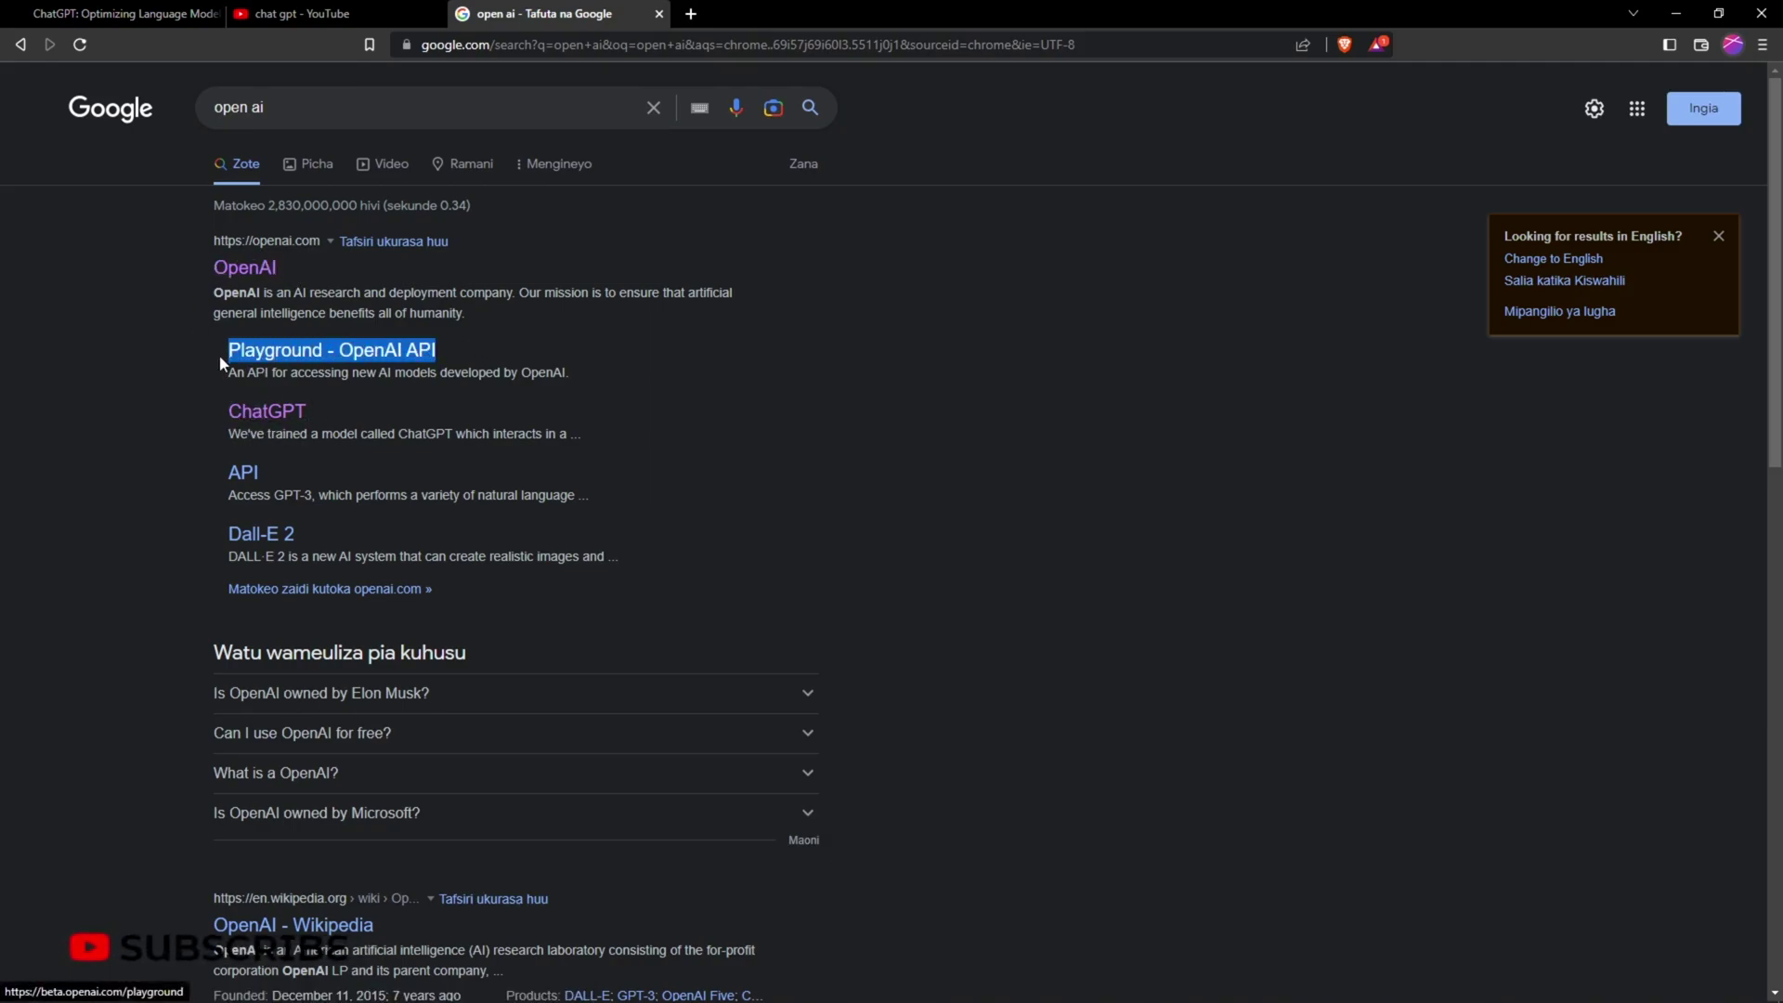
pyautogui.click(253, 413)
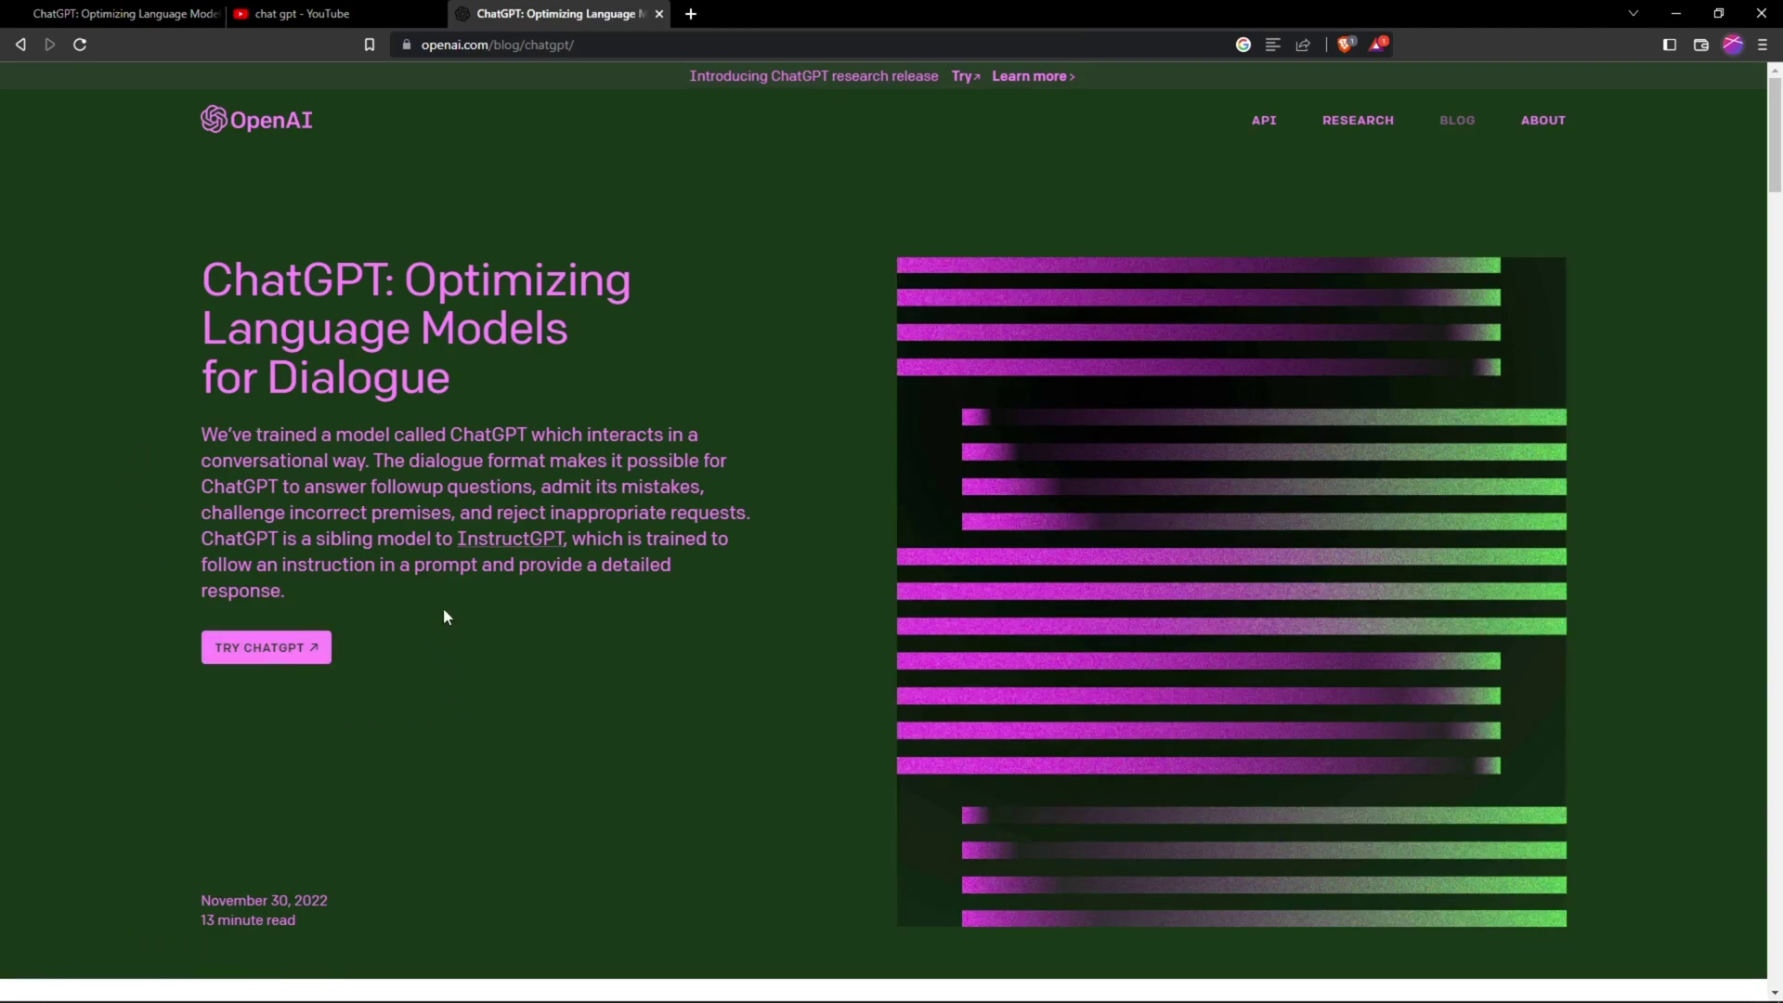
pyautogui.click(268, 656)
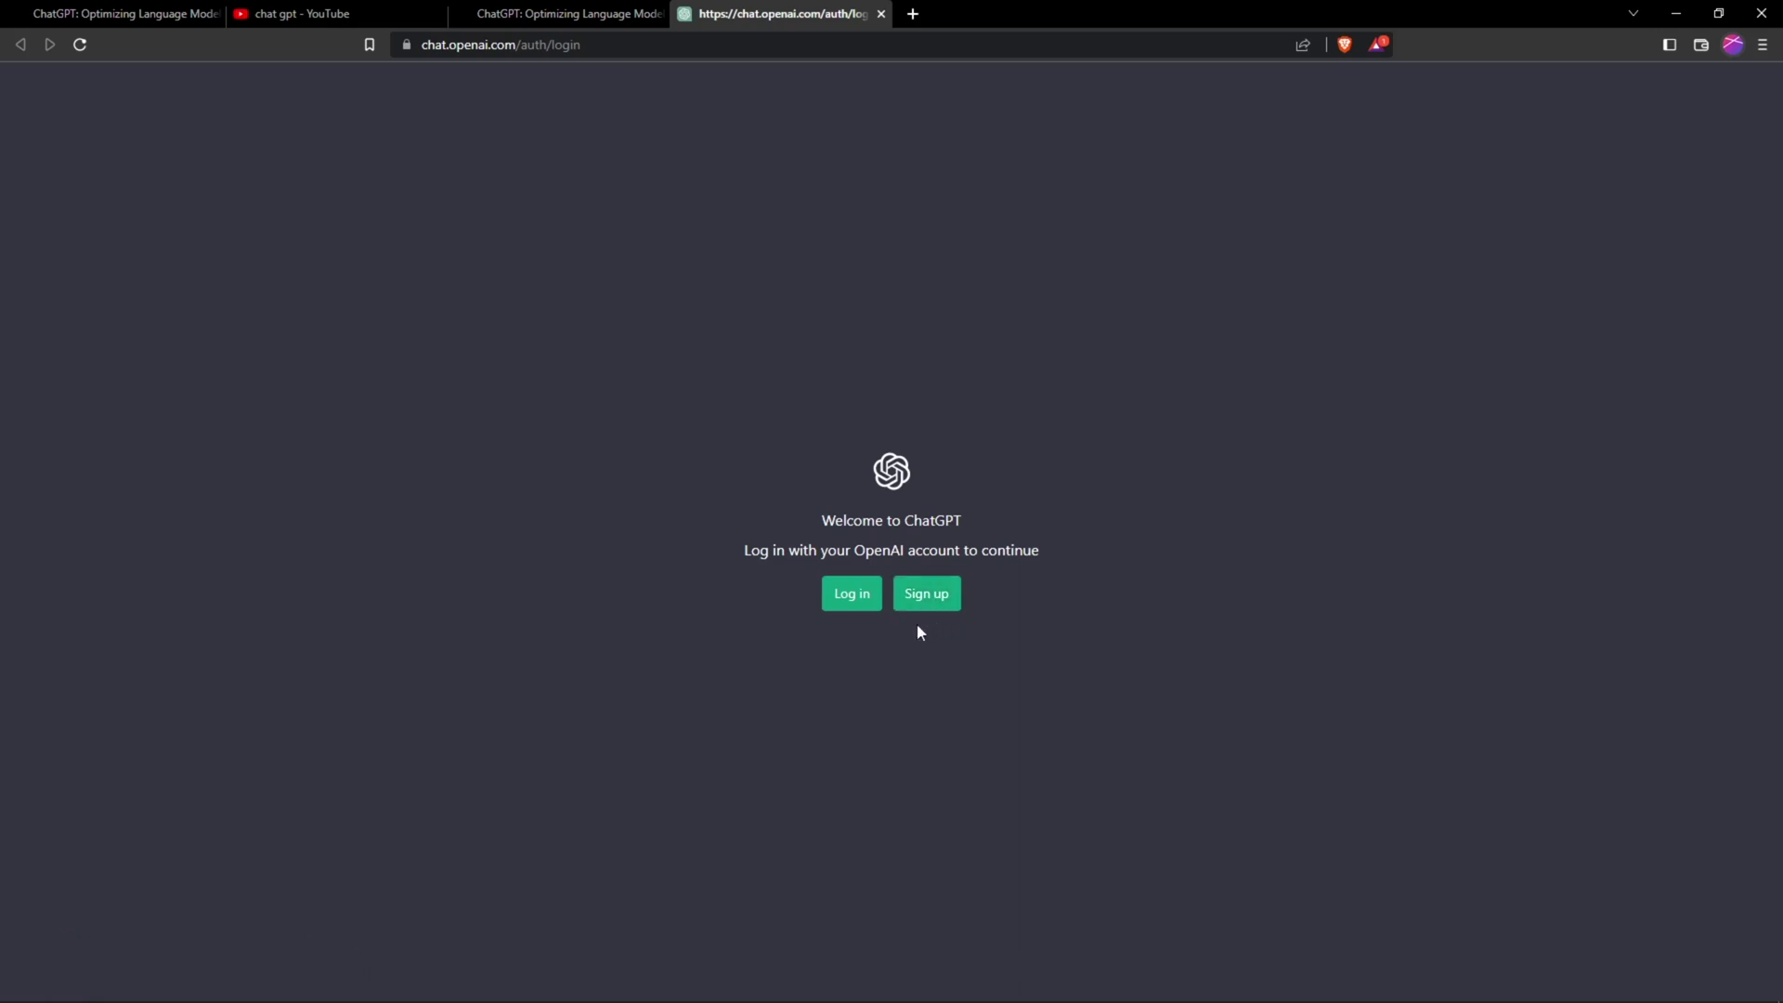
# Log in to ChatGPT, try light mode then switch back to dark, and focus the message box.
pyautogui.click(860, 604)
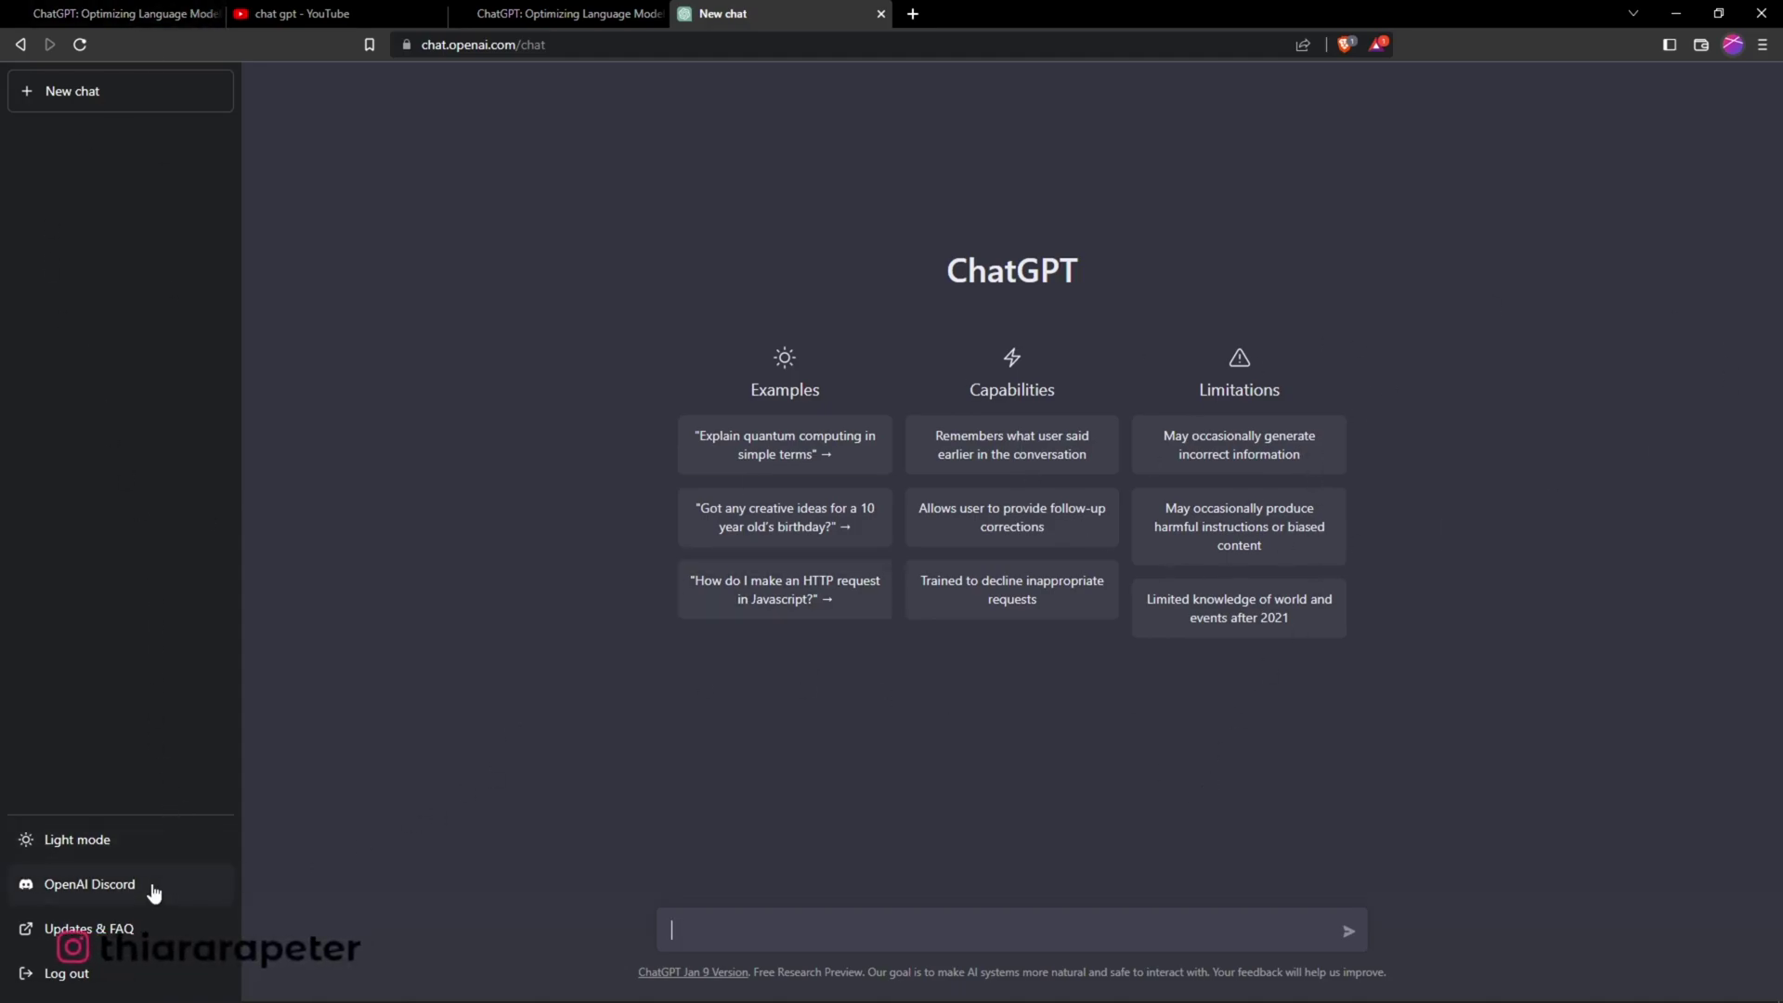
pyautogui.click(78, 847)
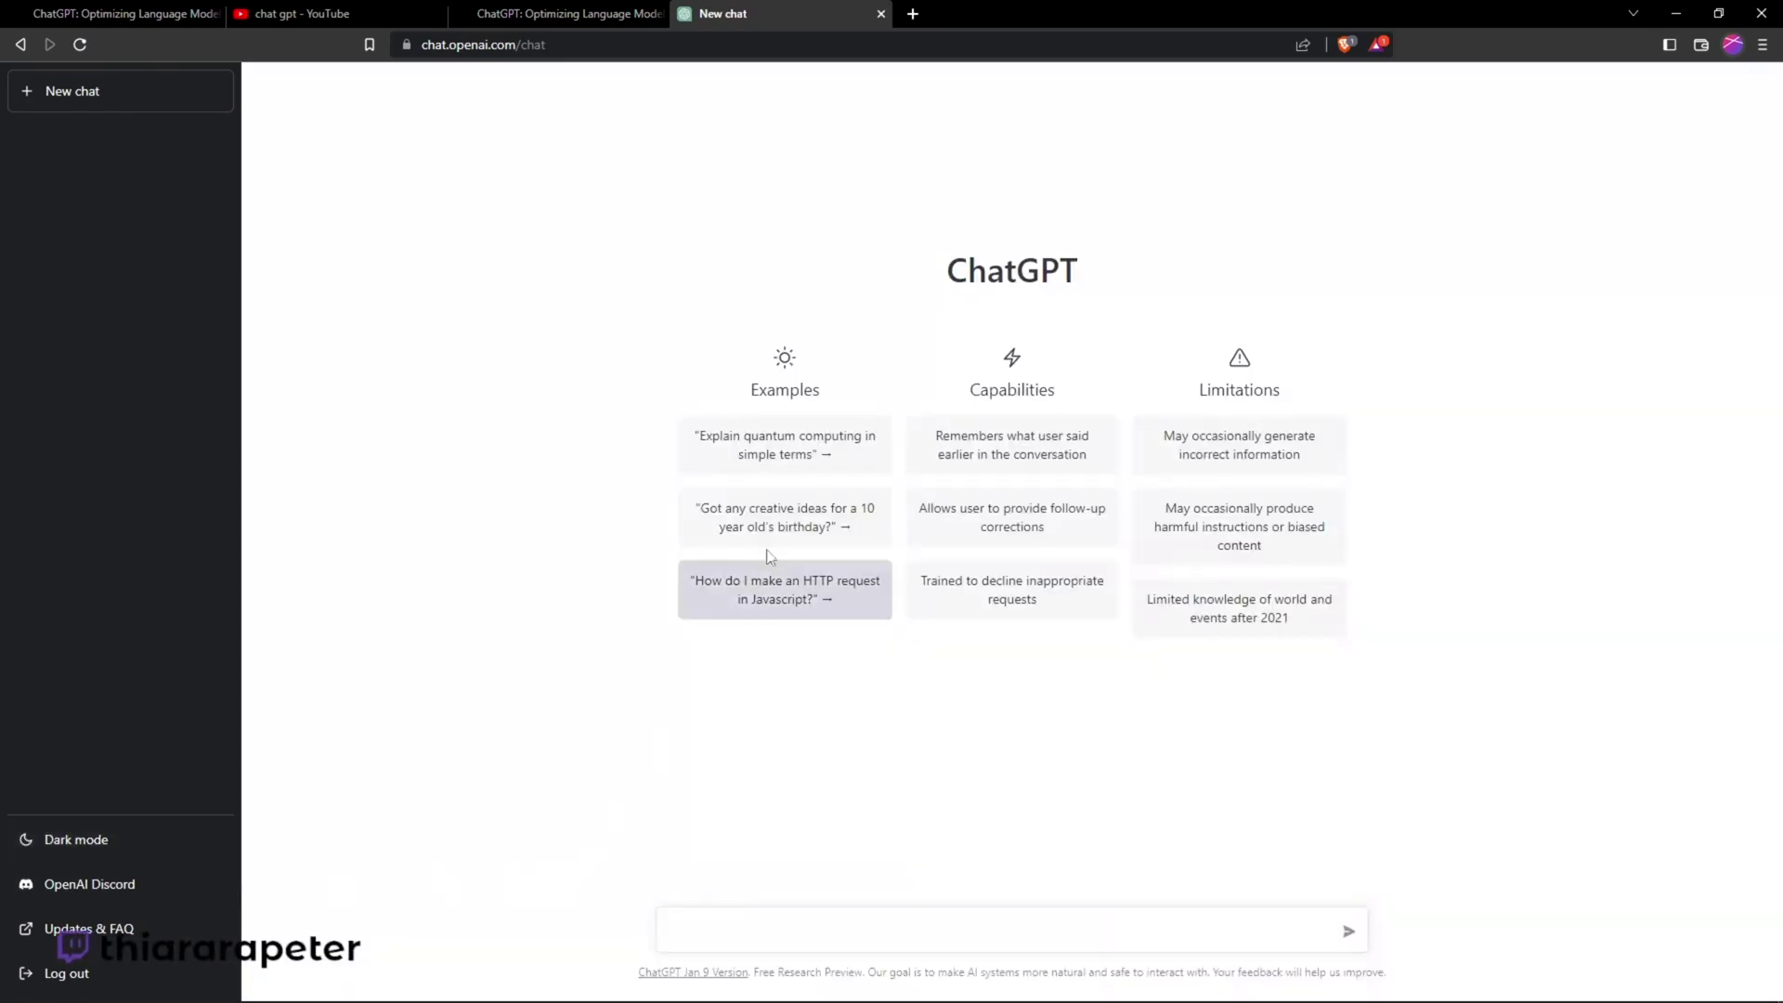
pyautogui.click(116, 841)
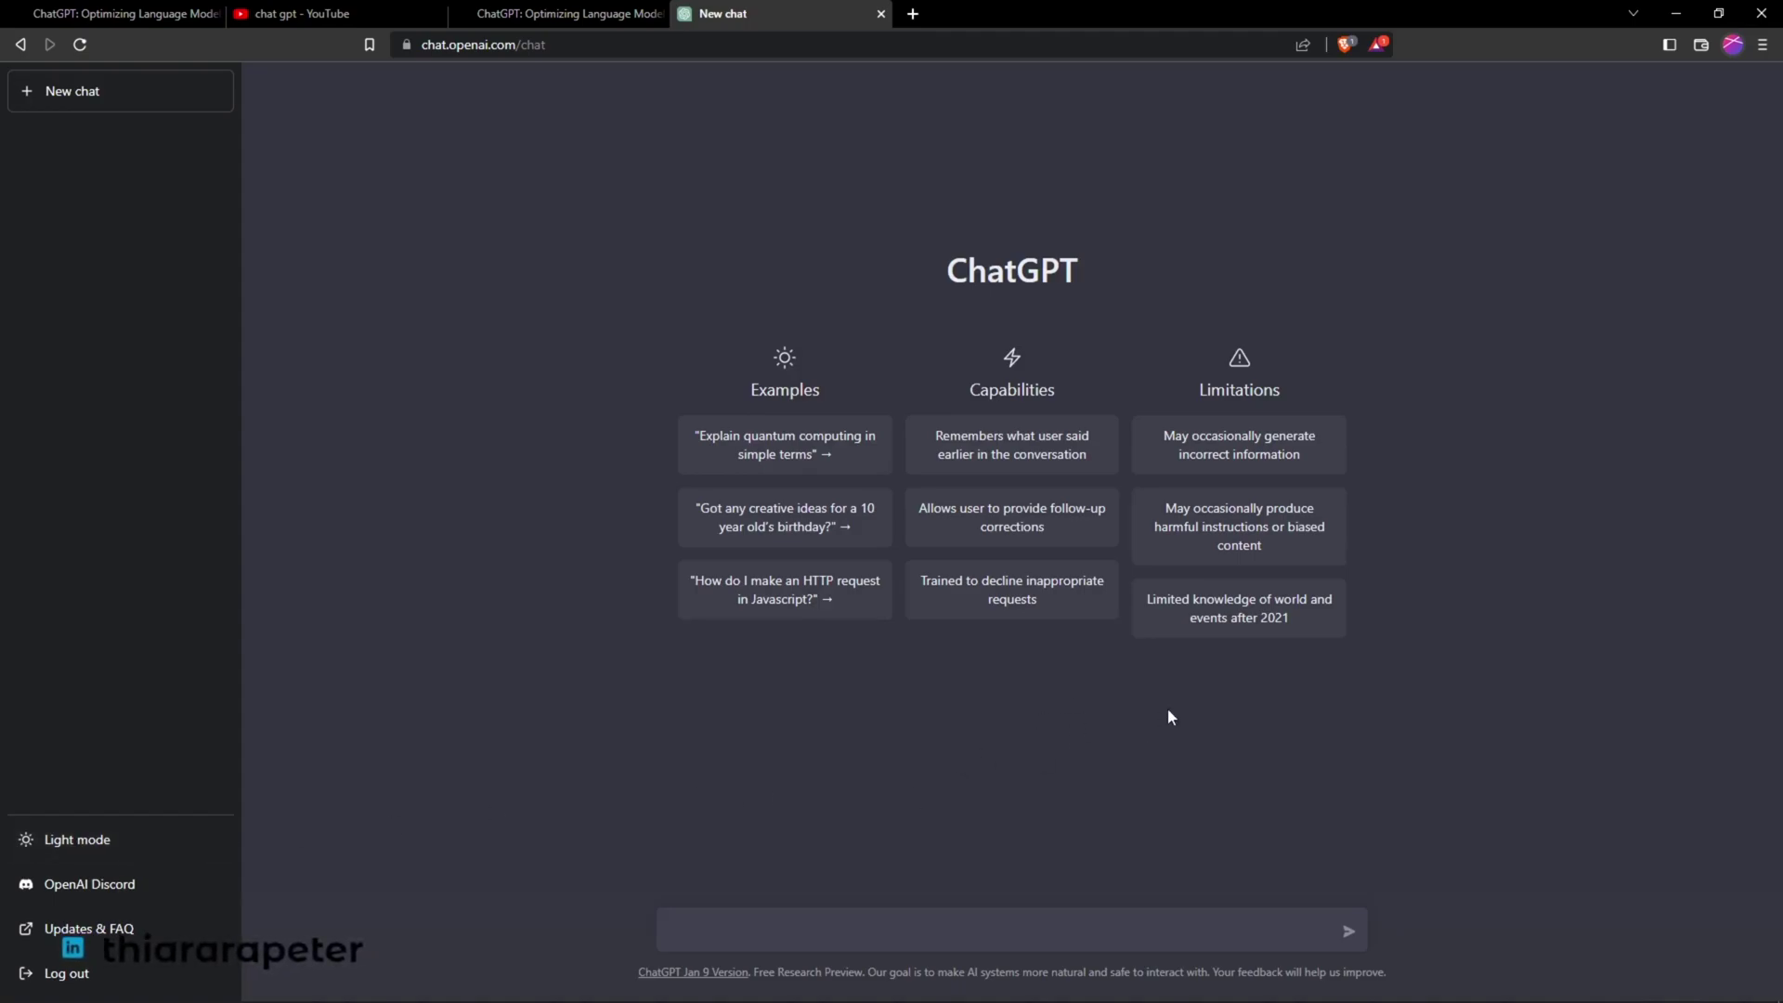
pyautogui.click(810, 938)
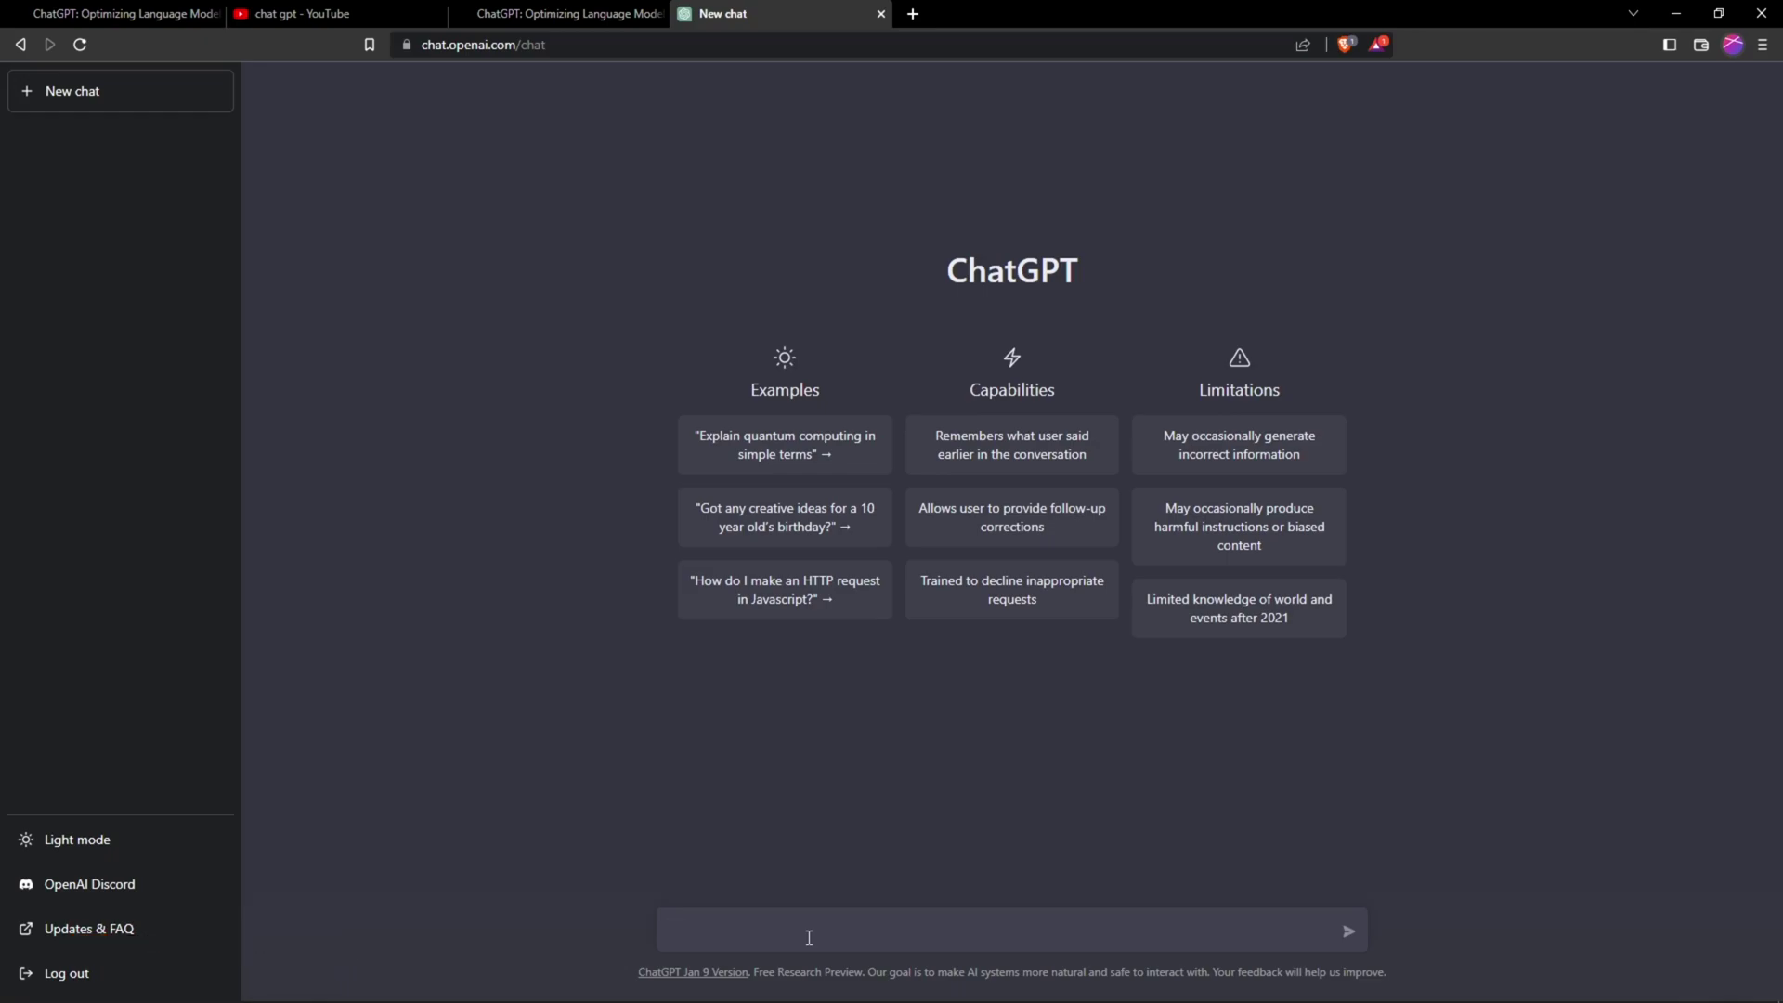
# Paste the saved YouTube-title prompt, change the keyword to 'chaGPT ai content detection', and send it.
pyautogui.press('super+v')
pyautogui.scroll(-2, 799, 839)
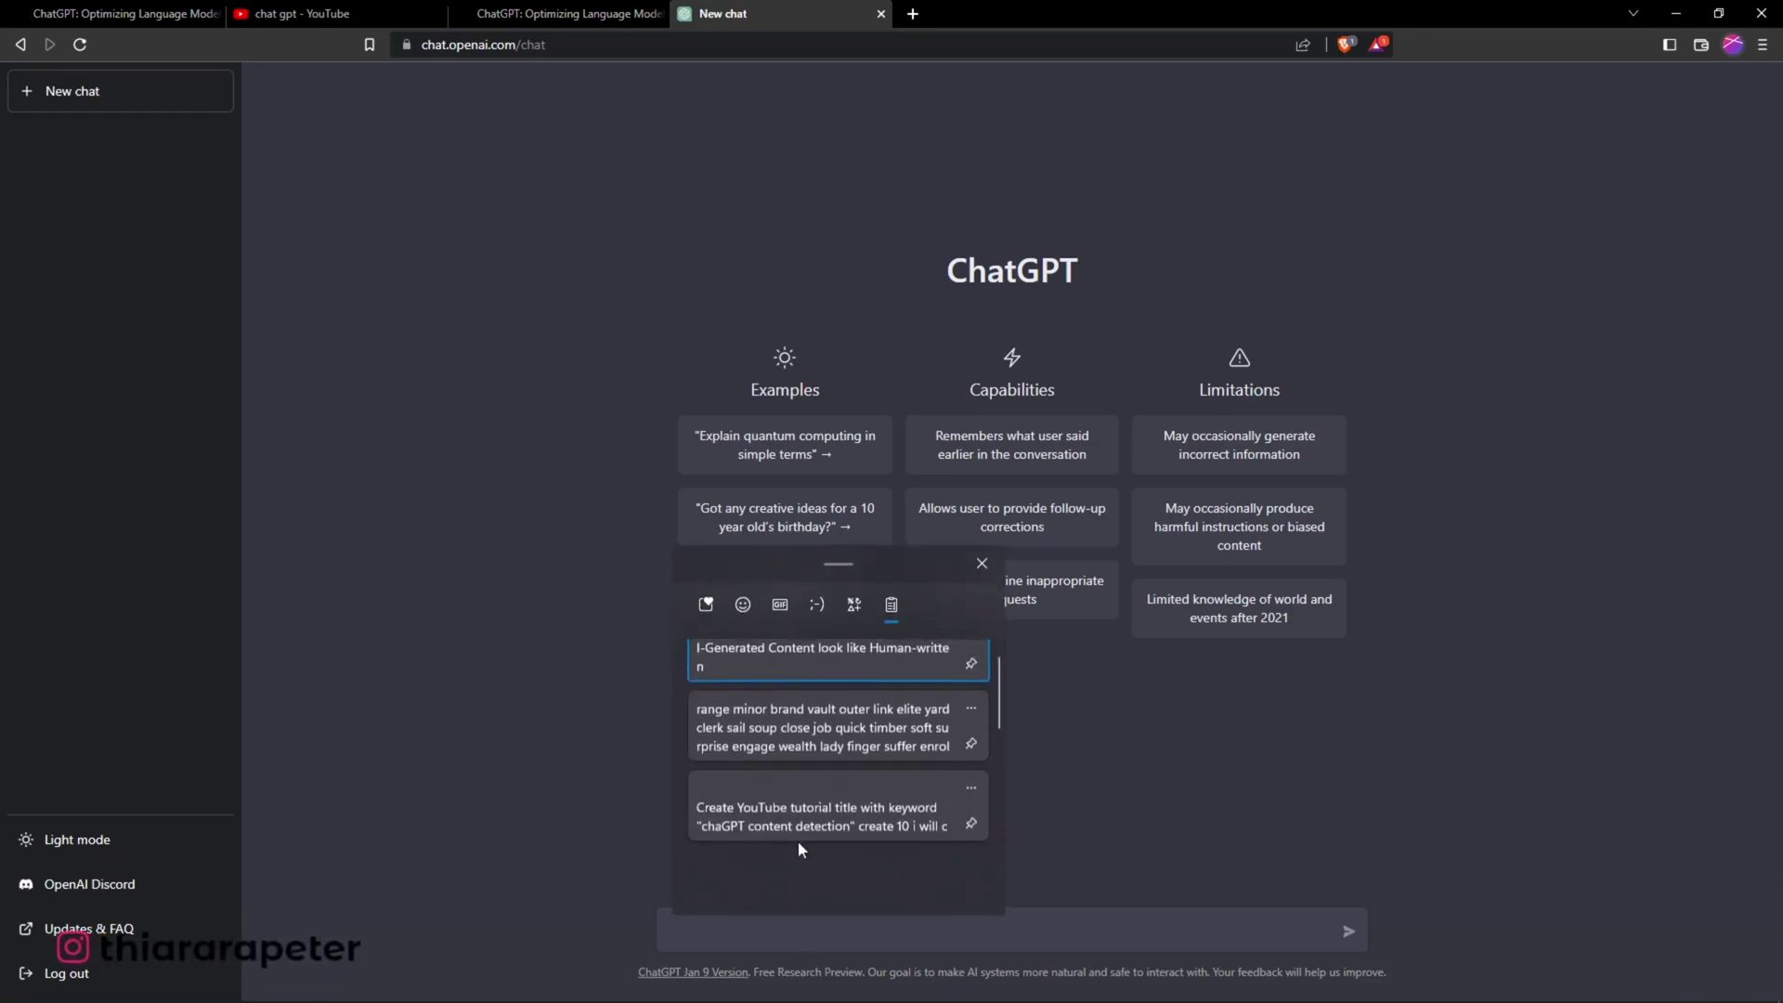
pyautogui.scroll(-2, 799, 845)
pyautogui.click(886, 769)
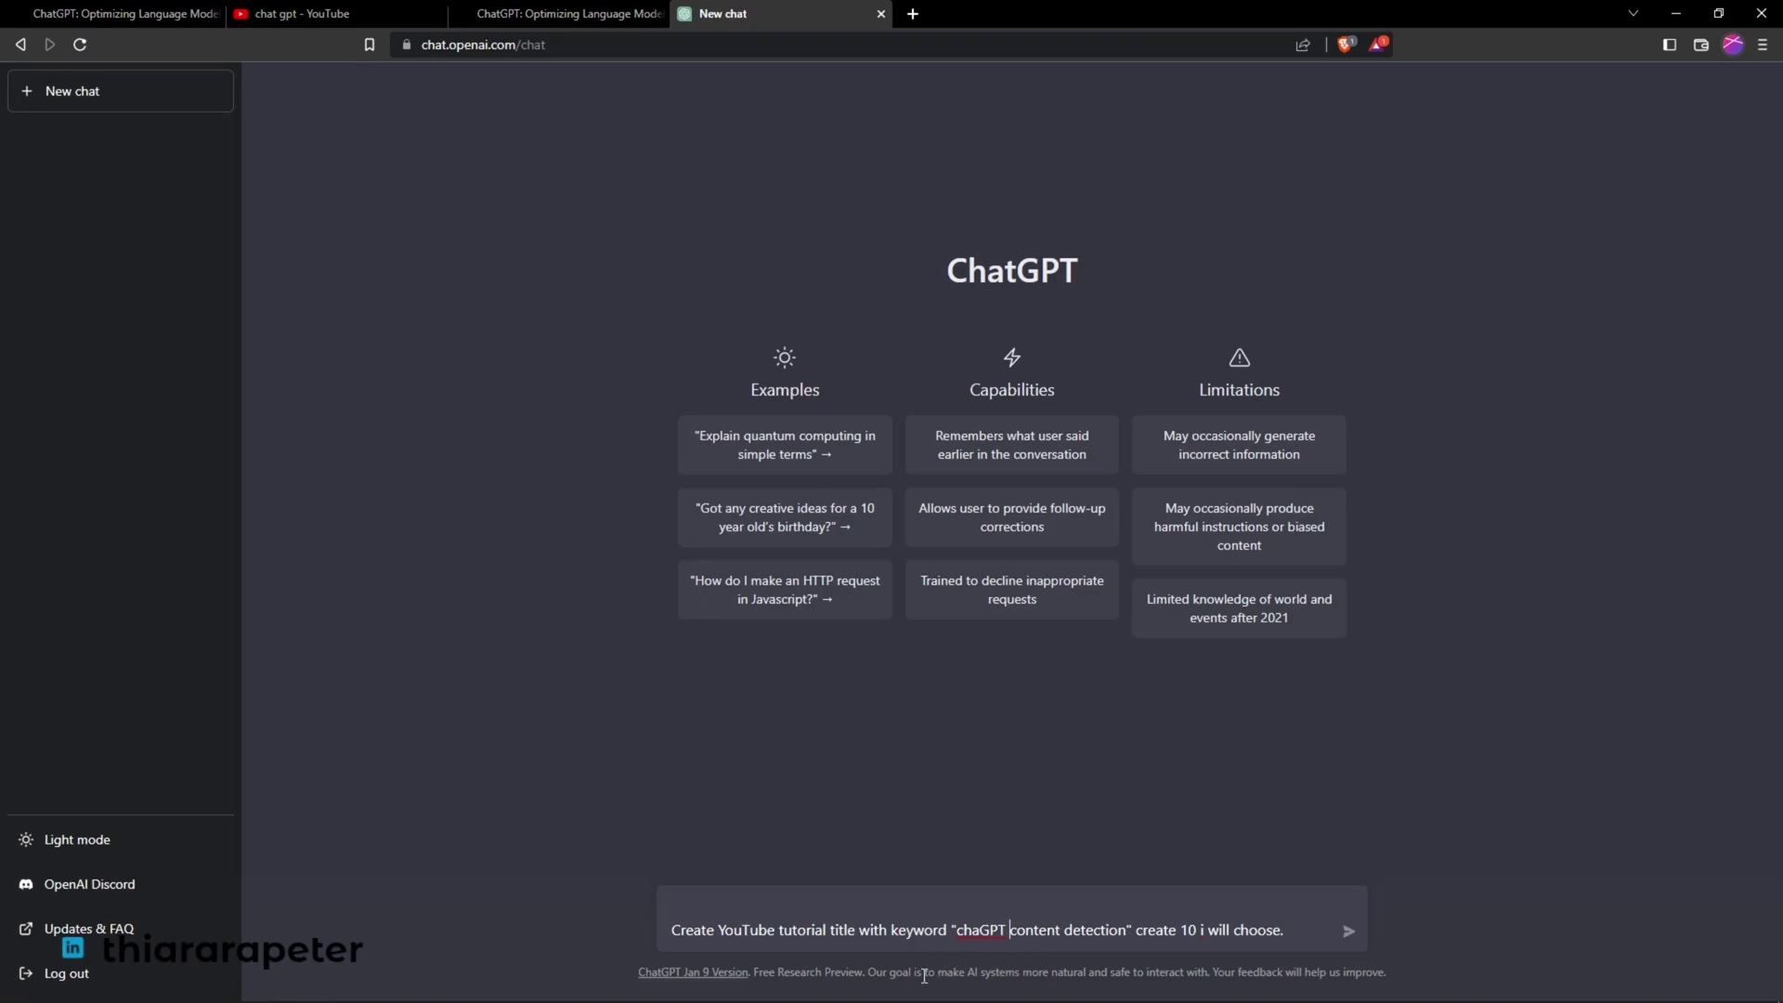
pyautogui.write('ai')
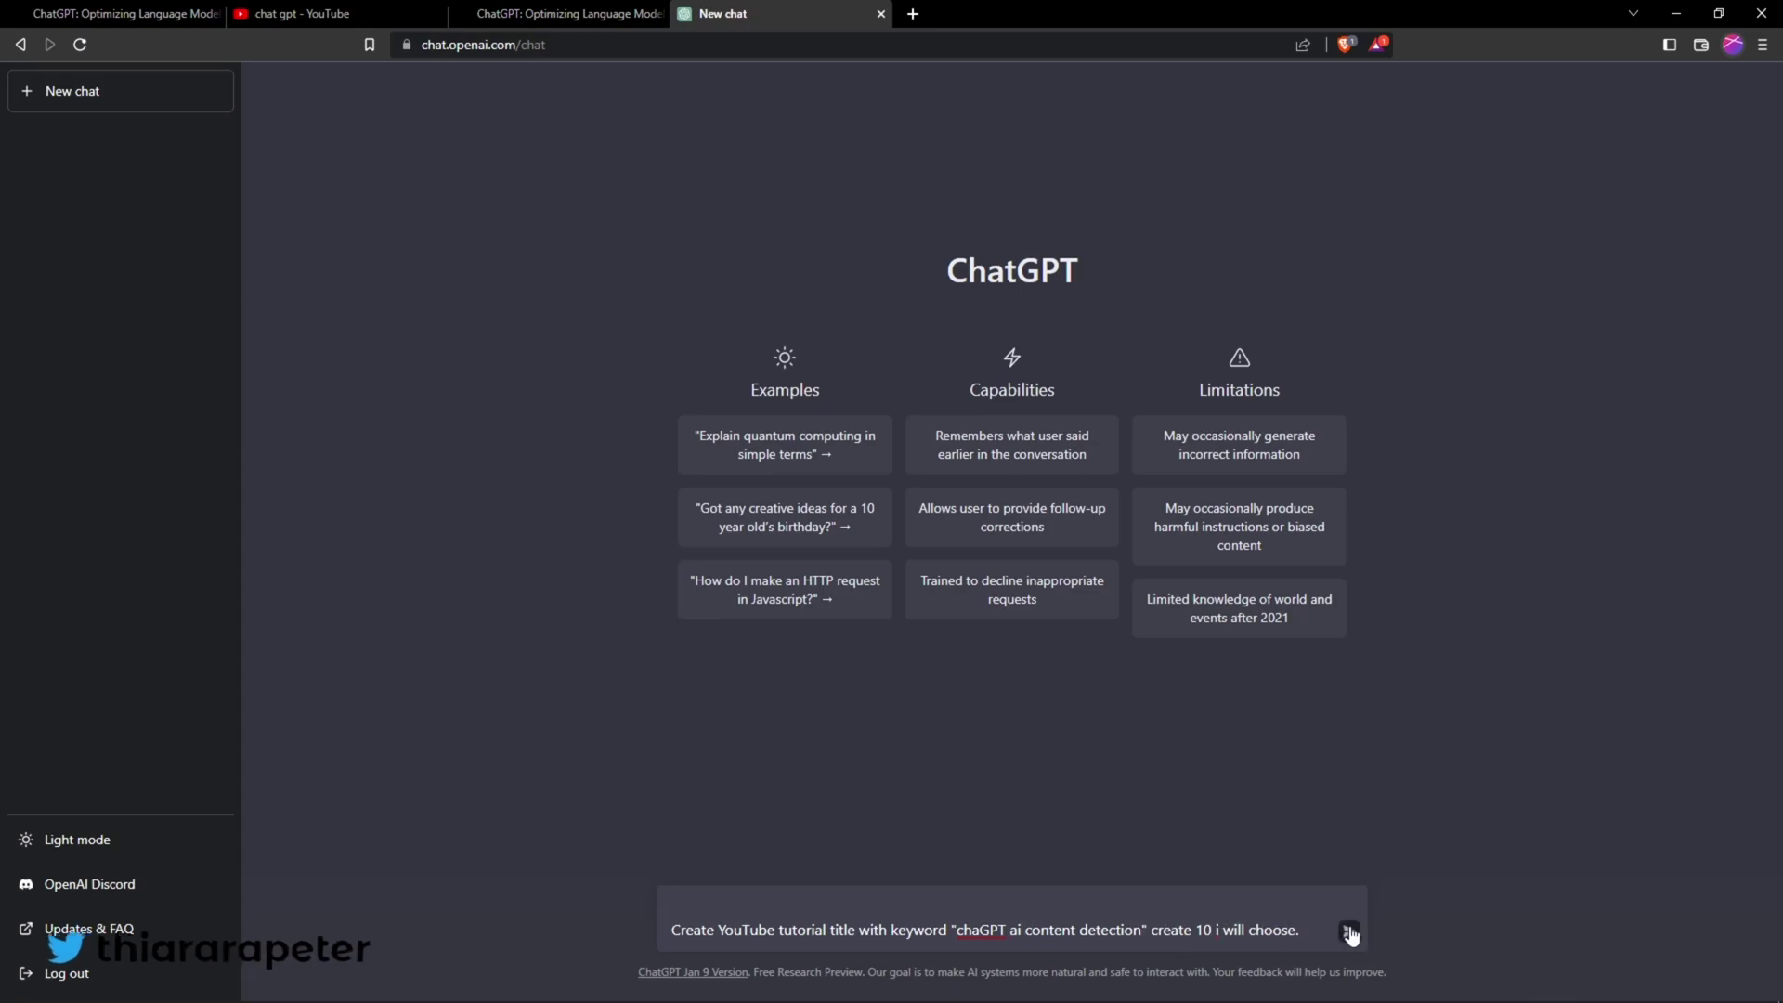
pyautogui.click(1349, 932)
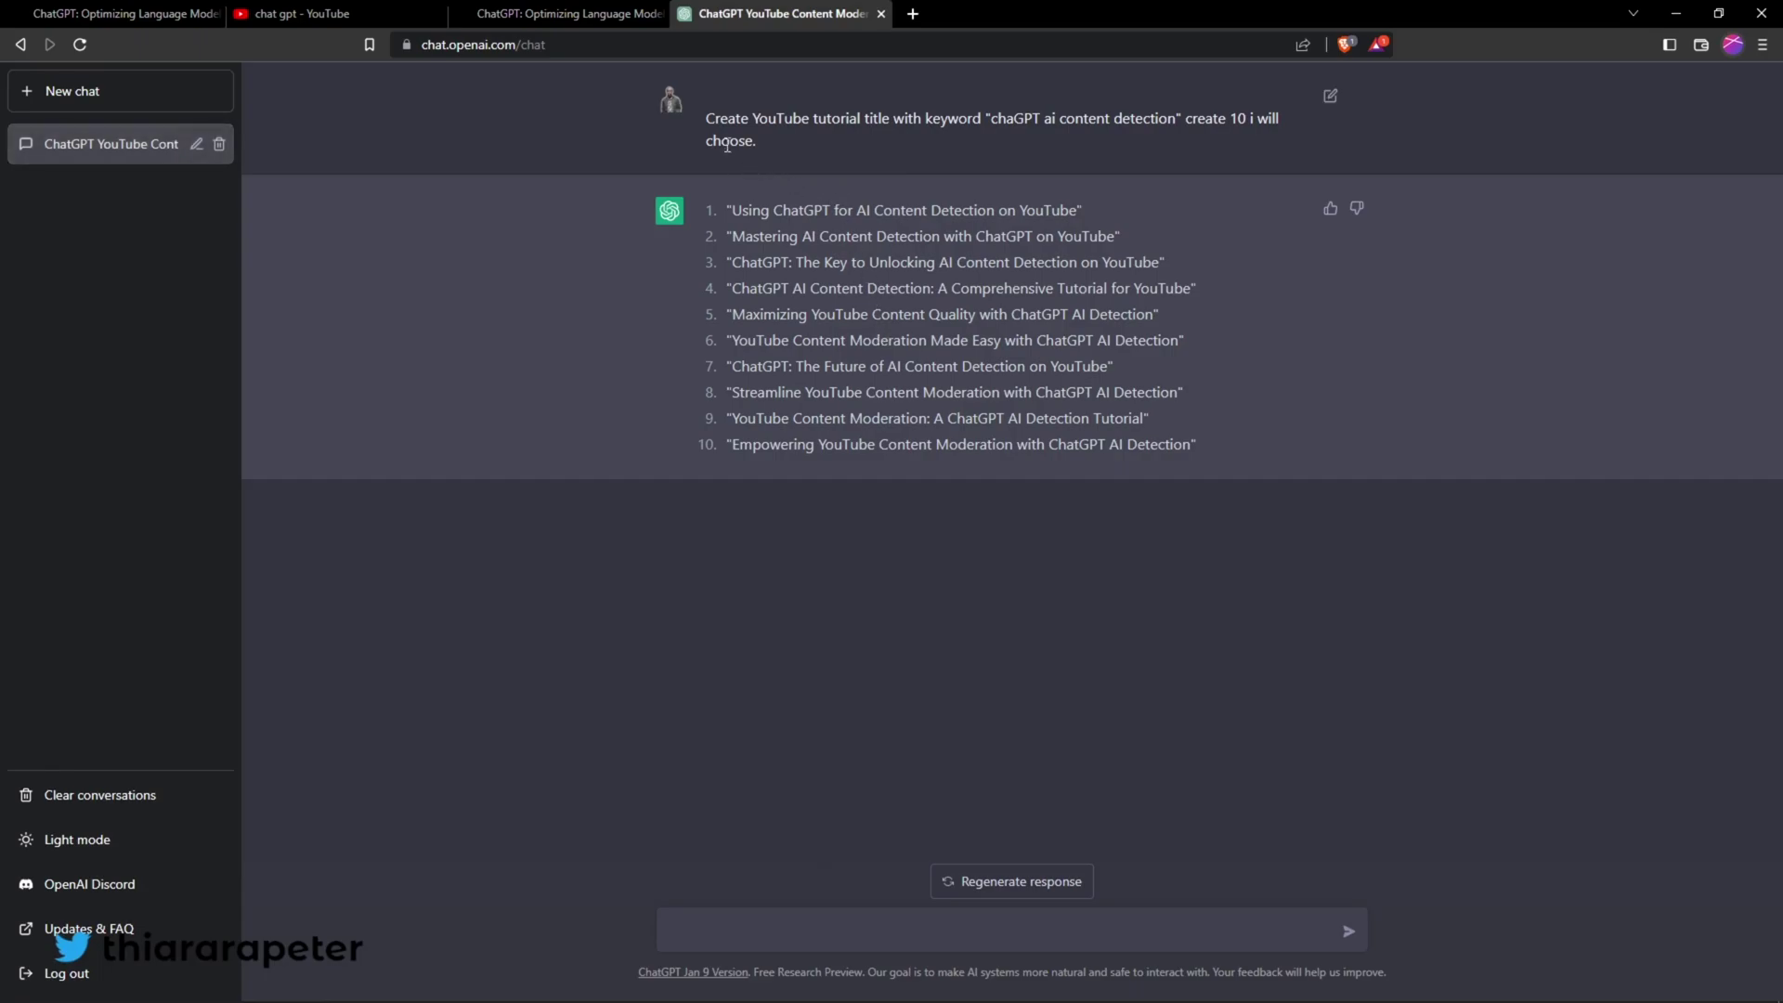
# Paste the longer prompt about avoiding detection and insert 'ai' into its keyword.
pyautogui.moveTo(778, 163); pyautogui.dragTo(631, 107)
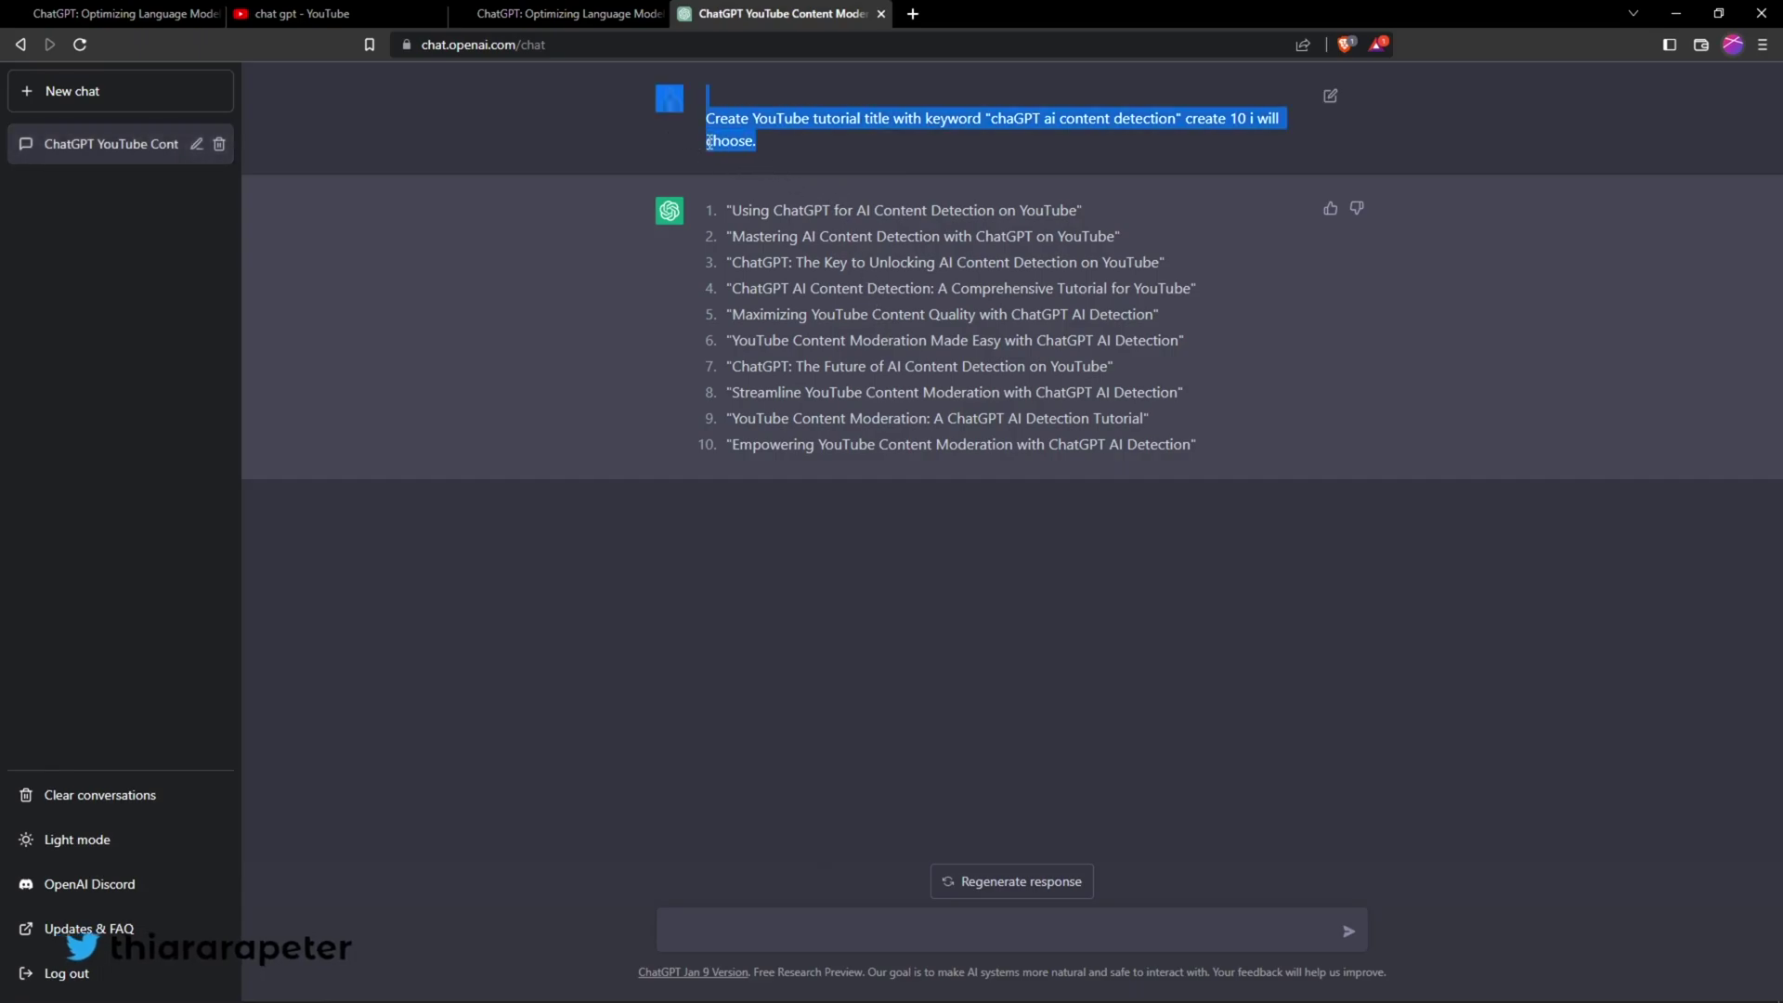
pyautogui.click(785, 144)
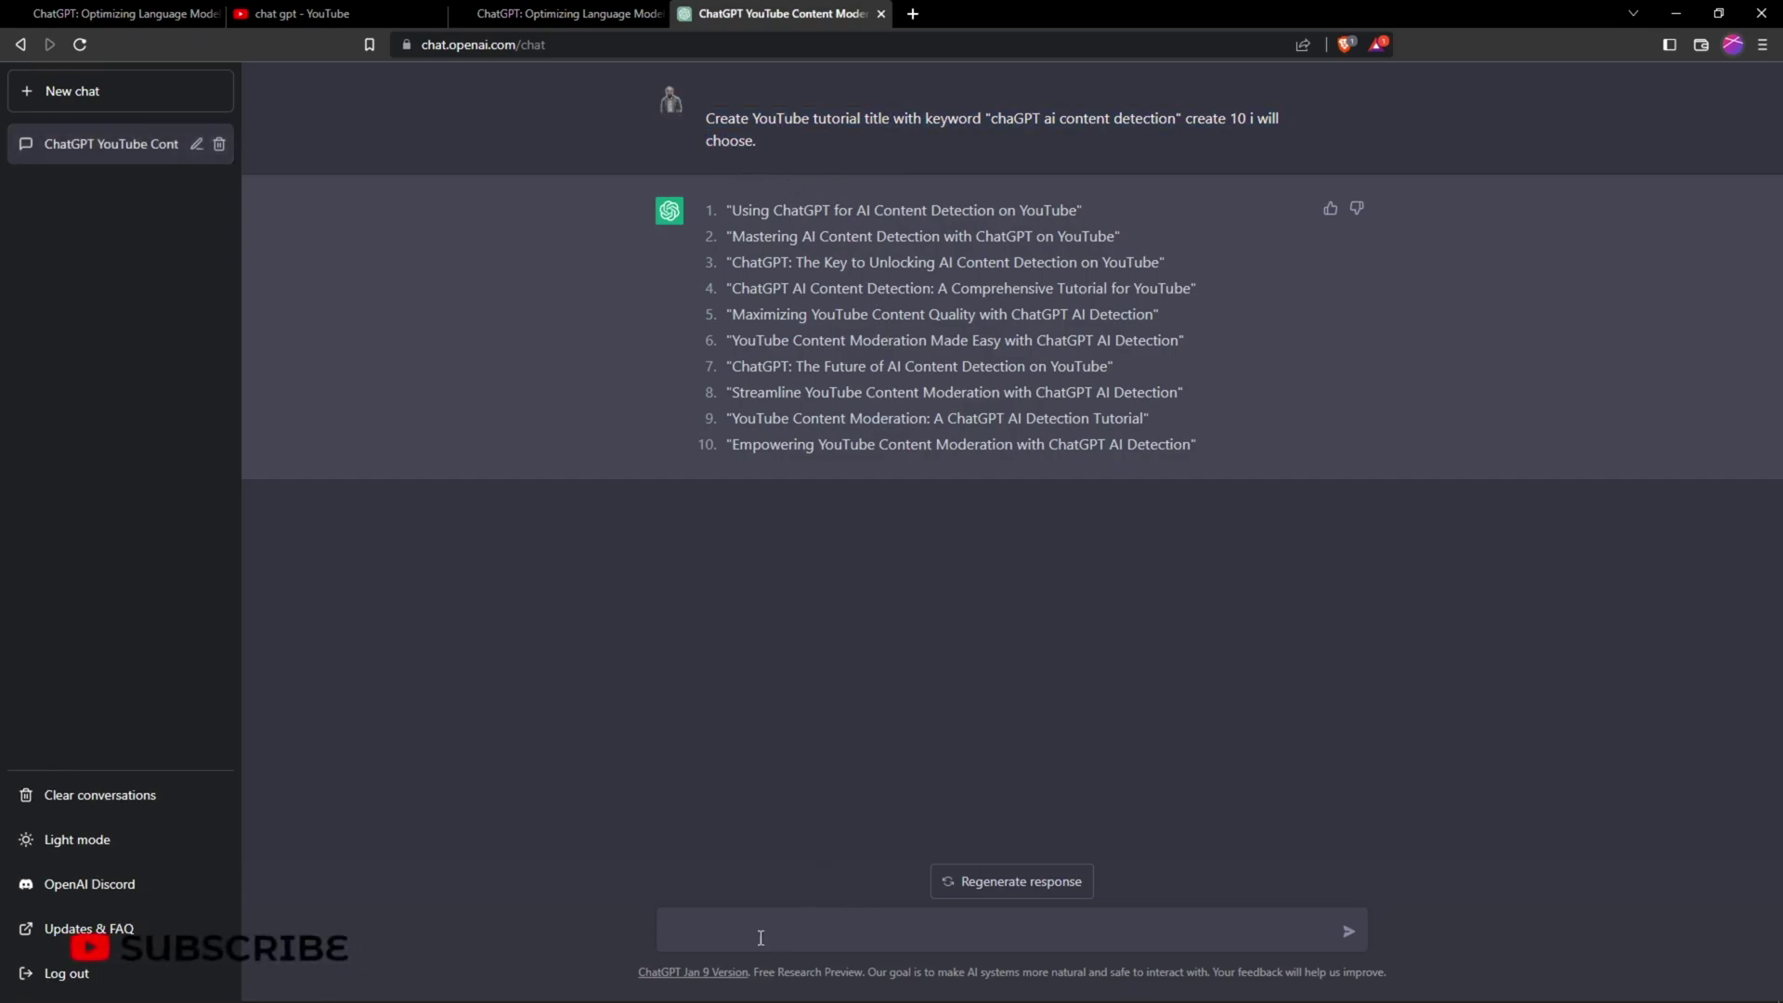
pyautogui.press('super+v')
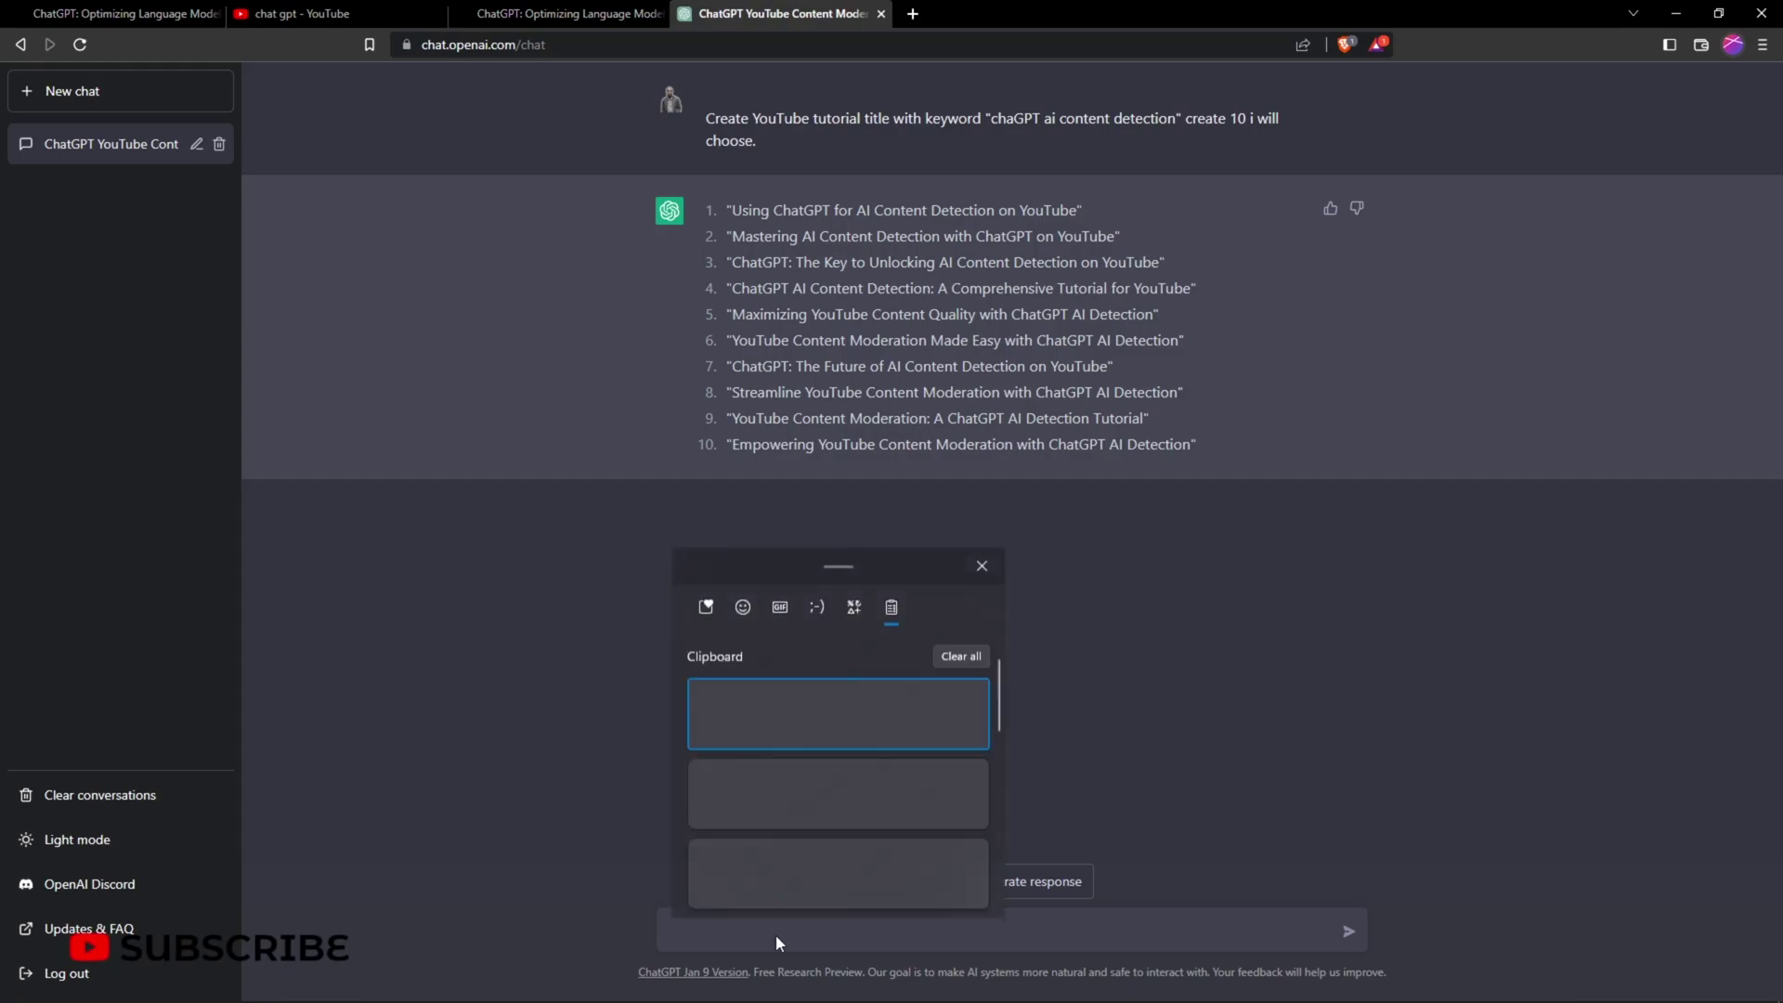
pyautogui.scroll(-2, 797, 849)
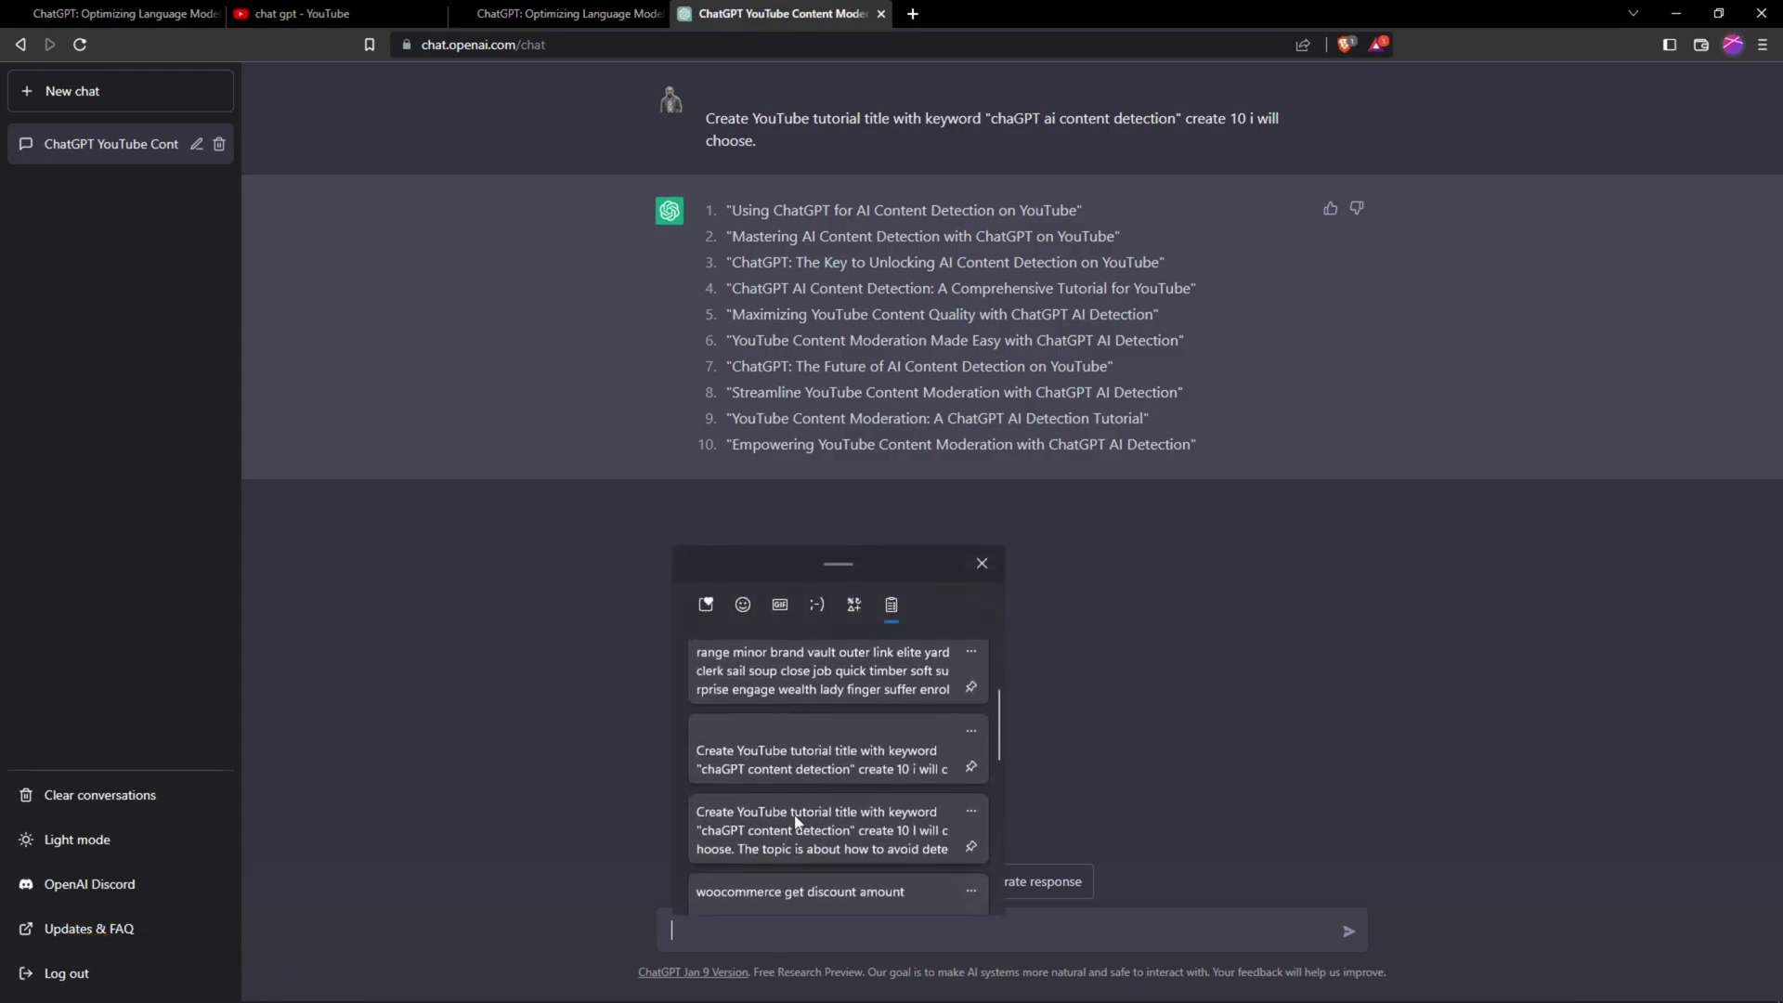
pyautogui.click(800, 829)
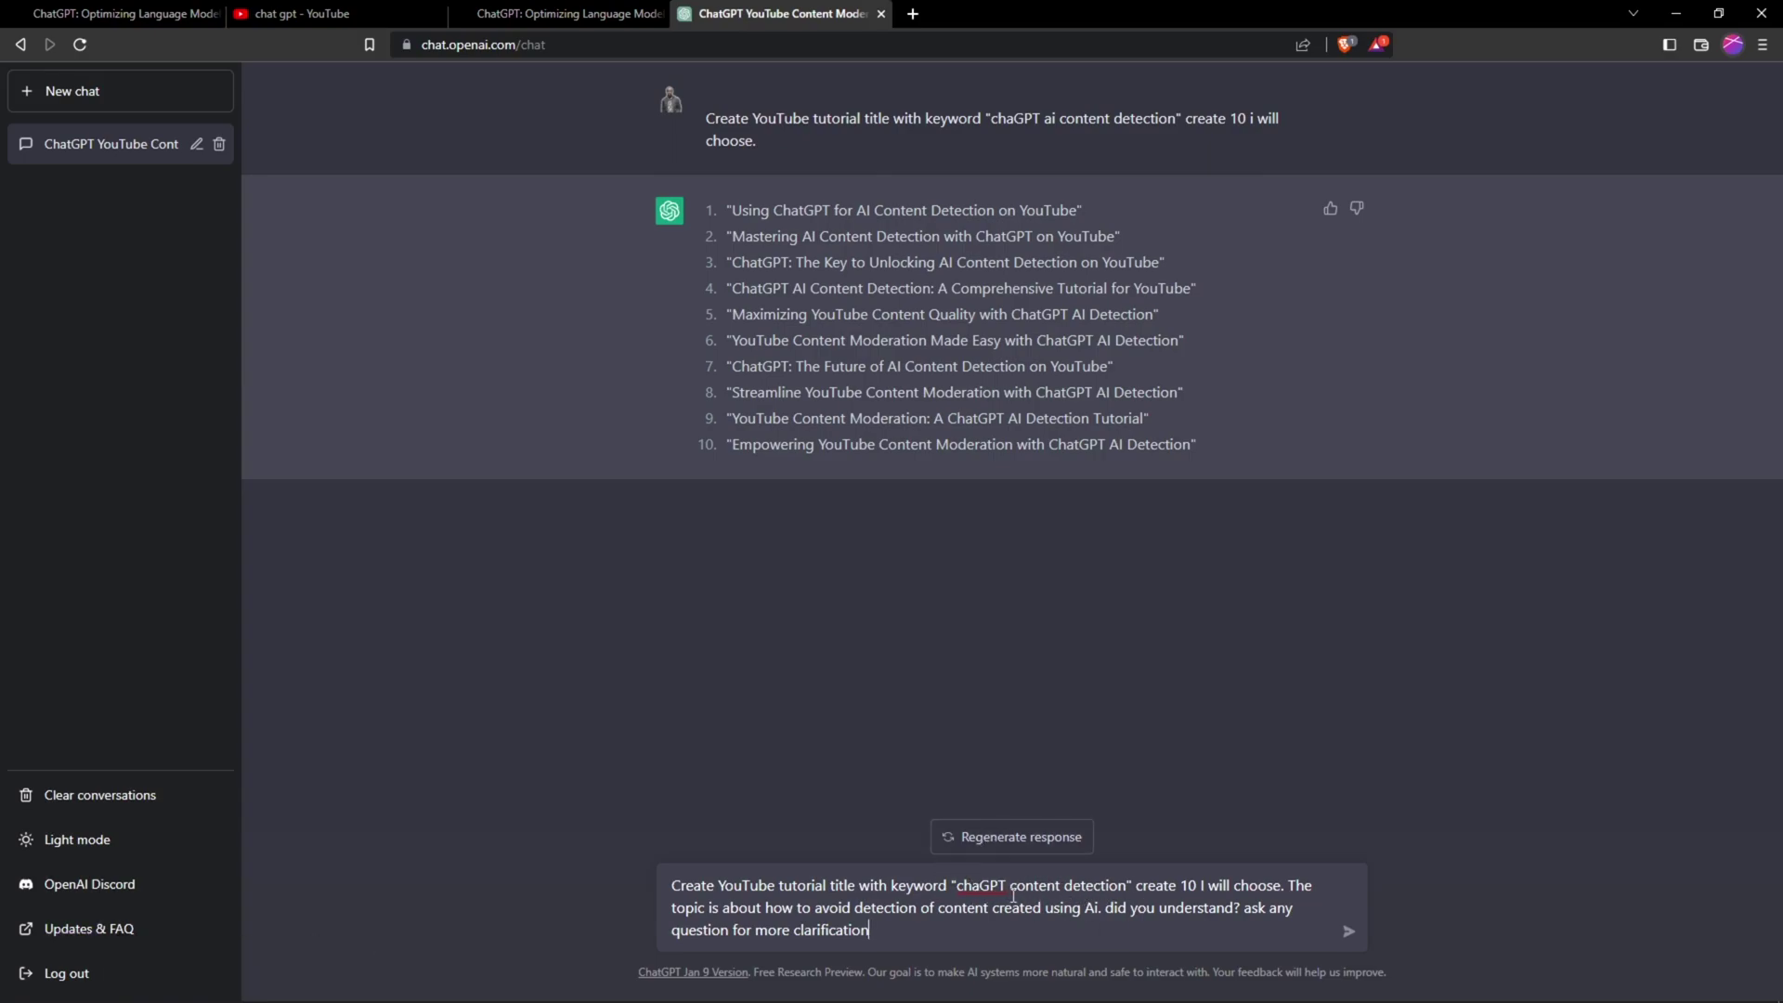
pyautogui.click(1010, 890)
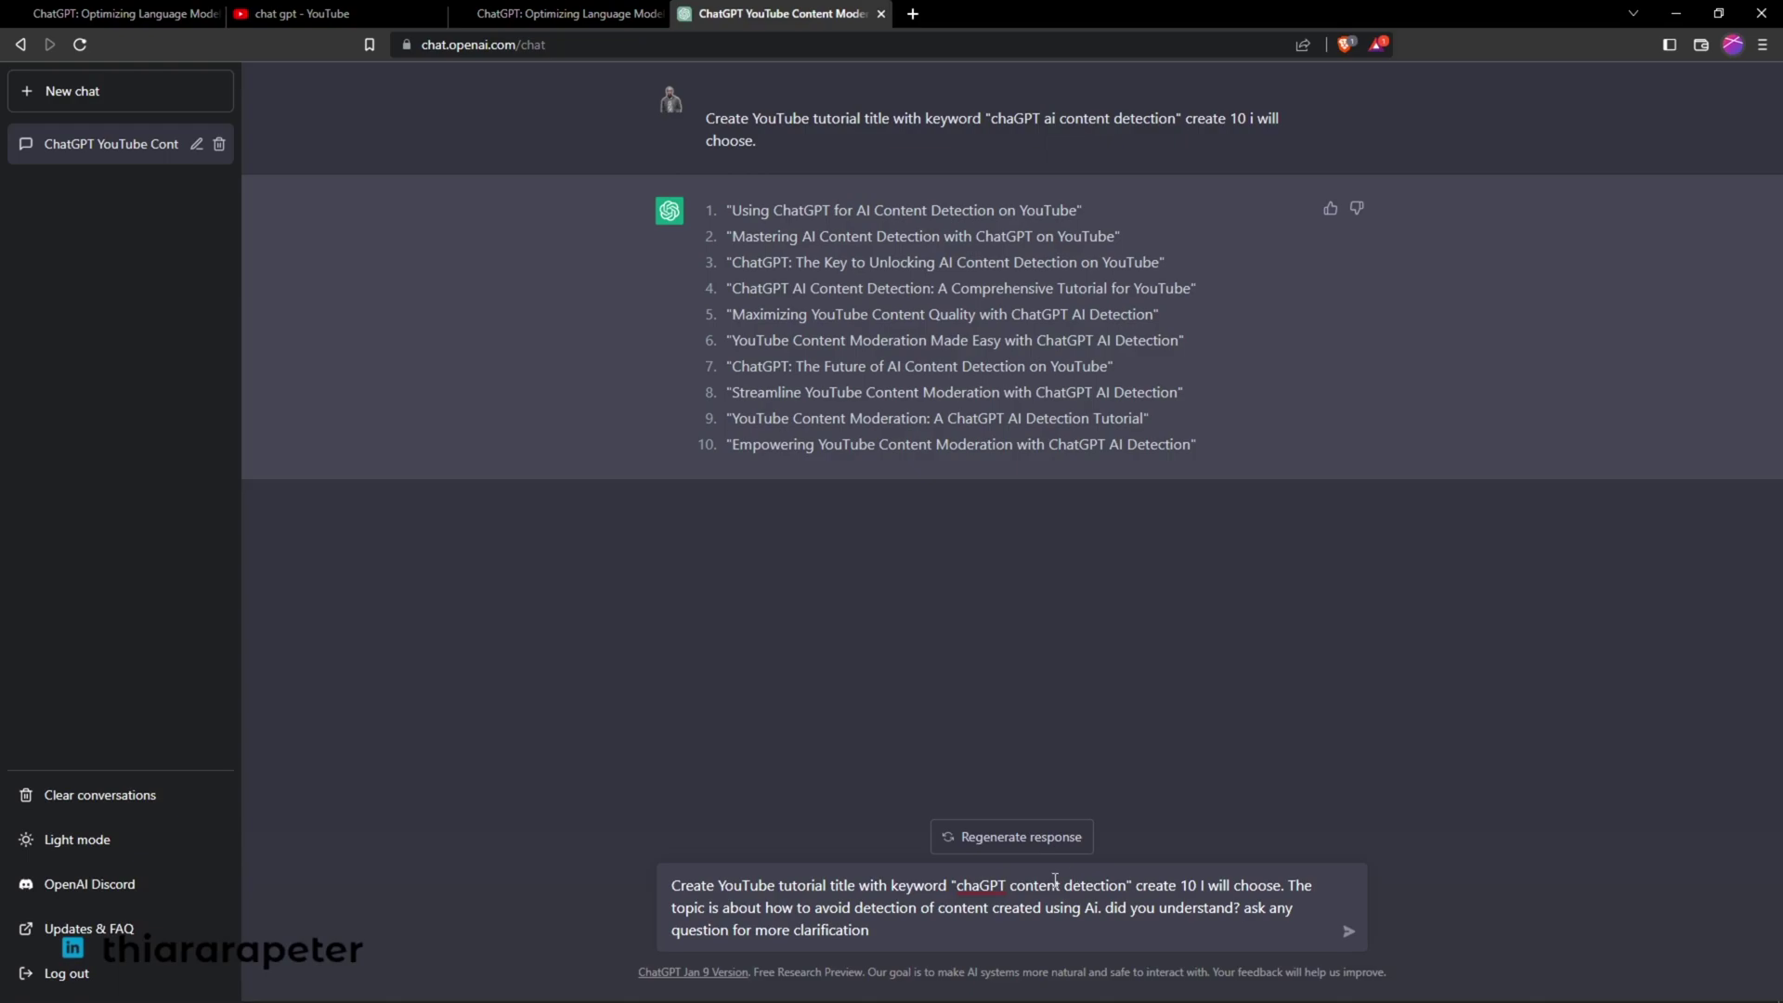
pyautogui.write('ai')
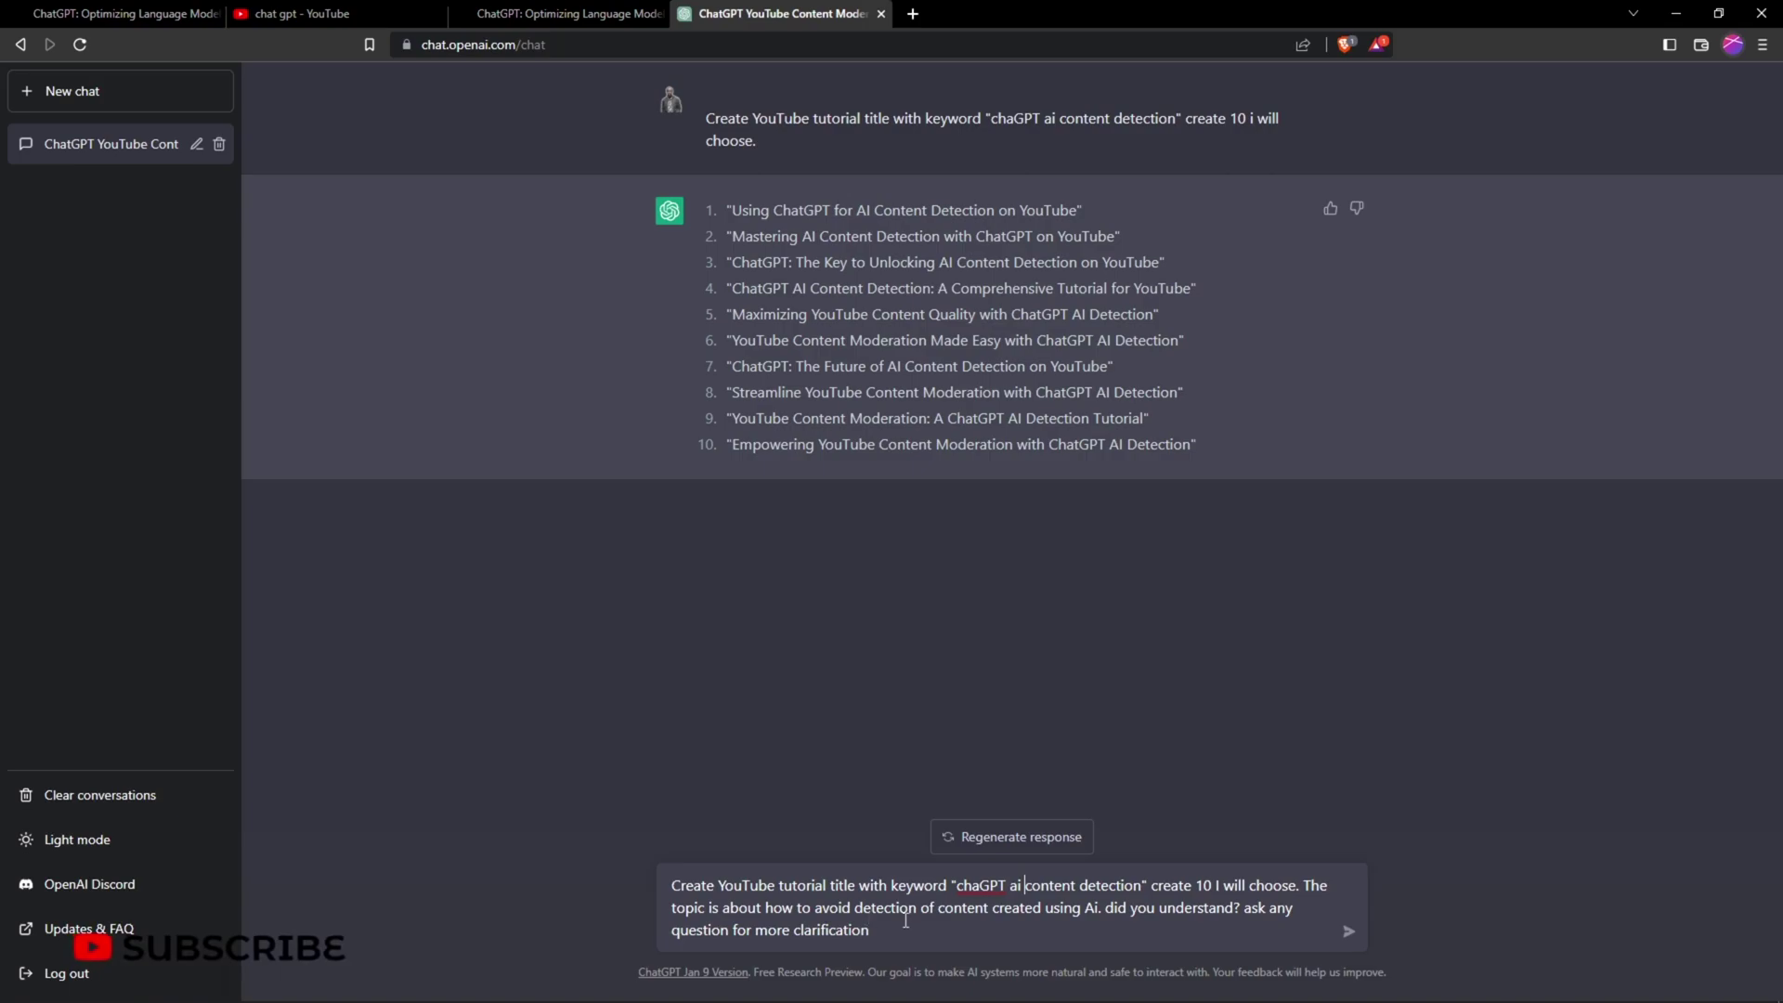
# Edit the draft's closing questions and send the refined title request.
pyautogui.moveTo(801, 161); pyautogui.dragTo(682, 114)
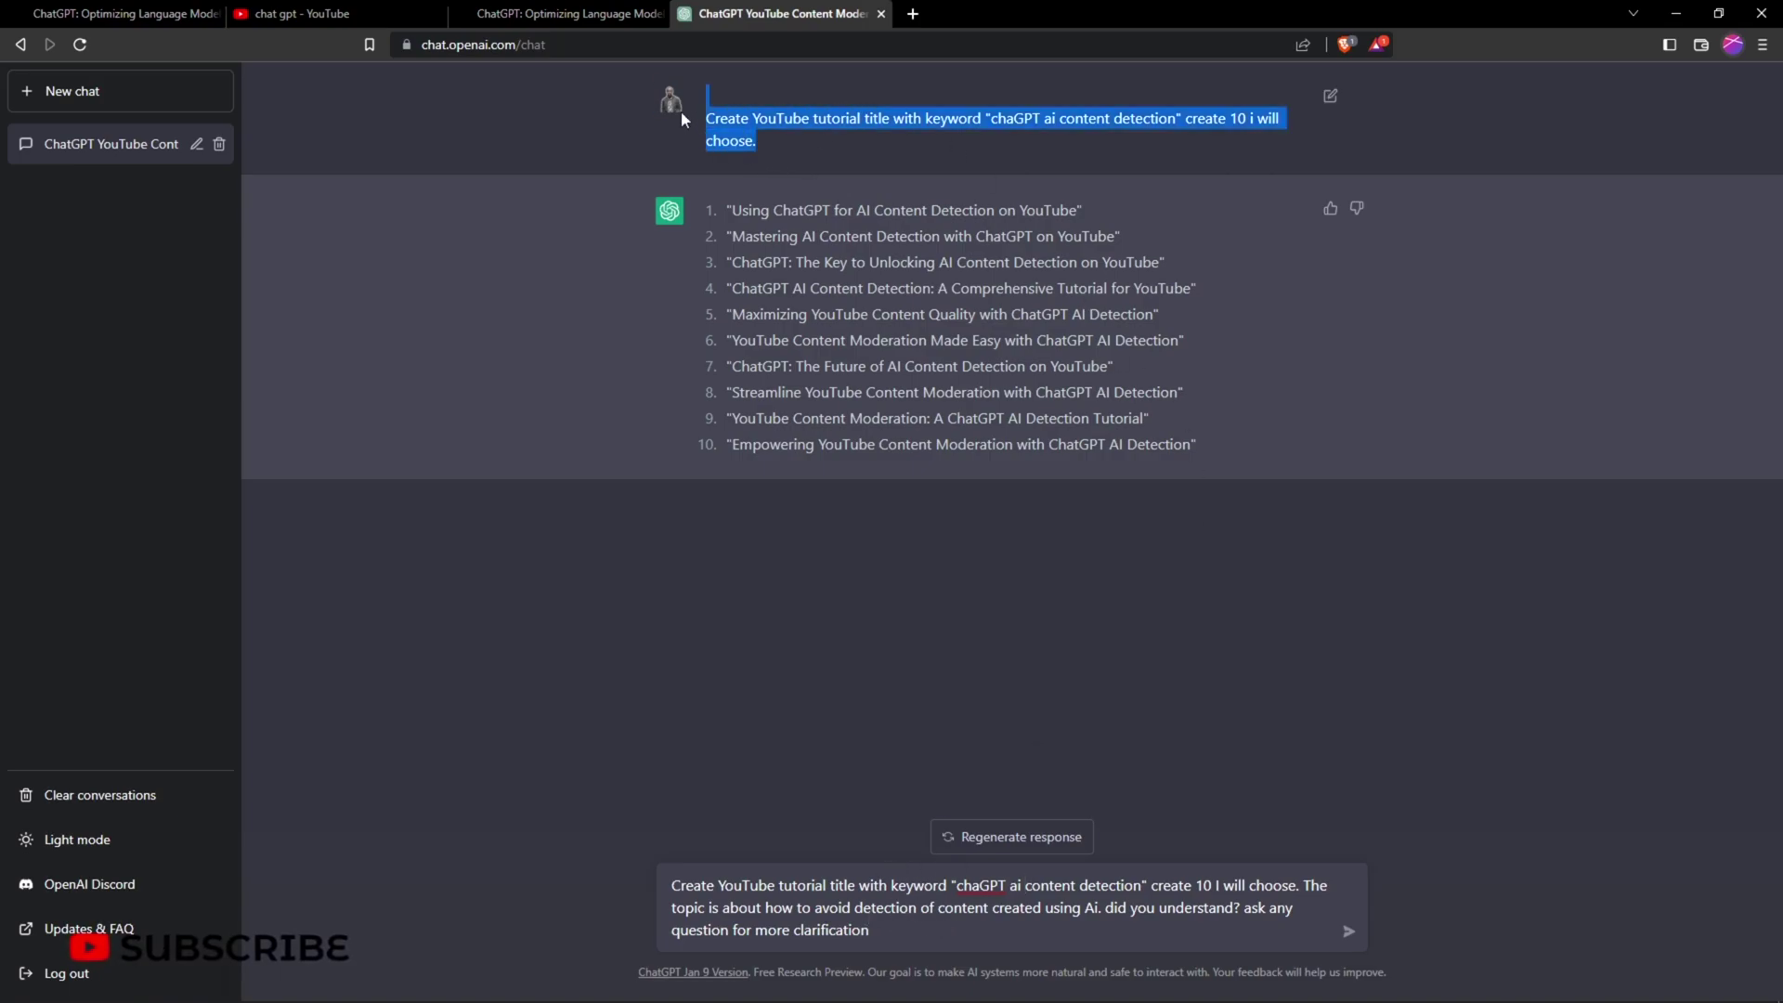
pyautogui.click(616, 637)
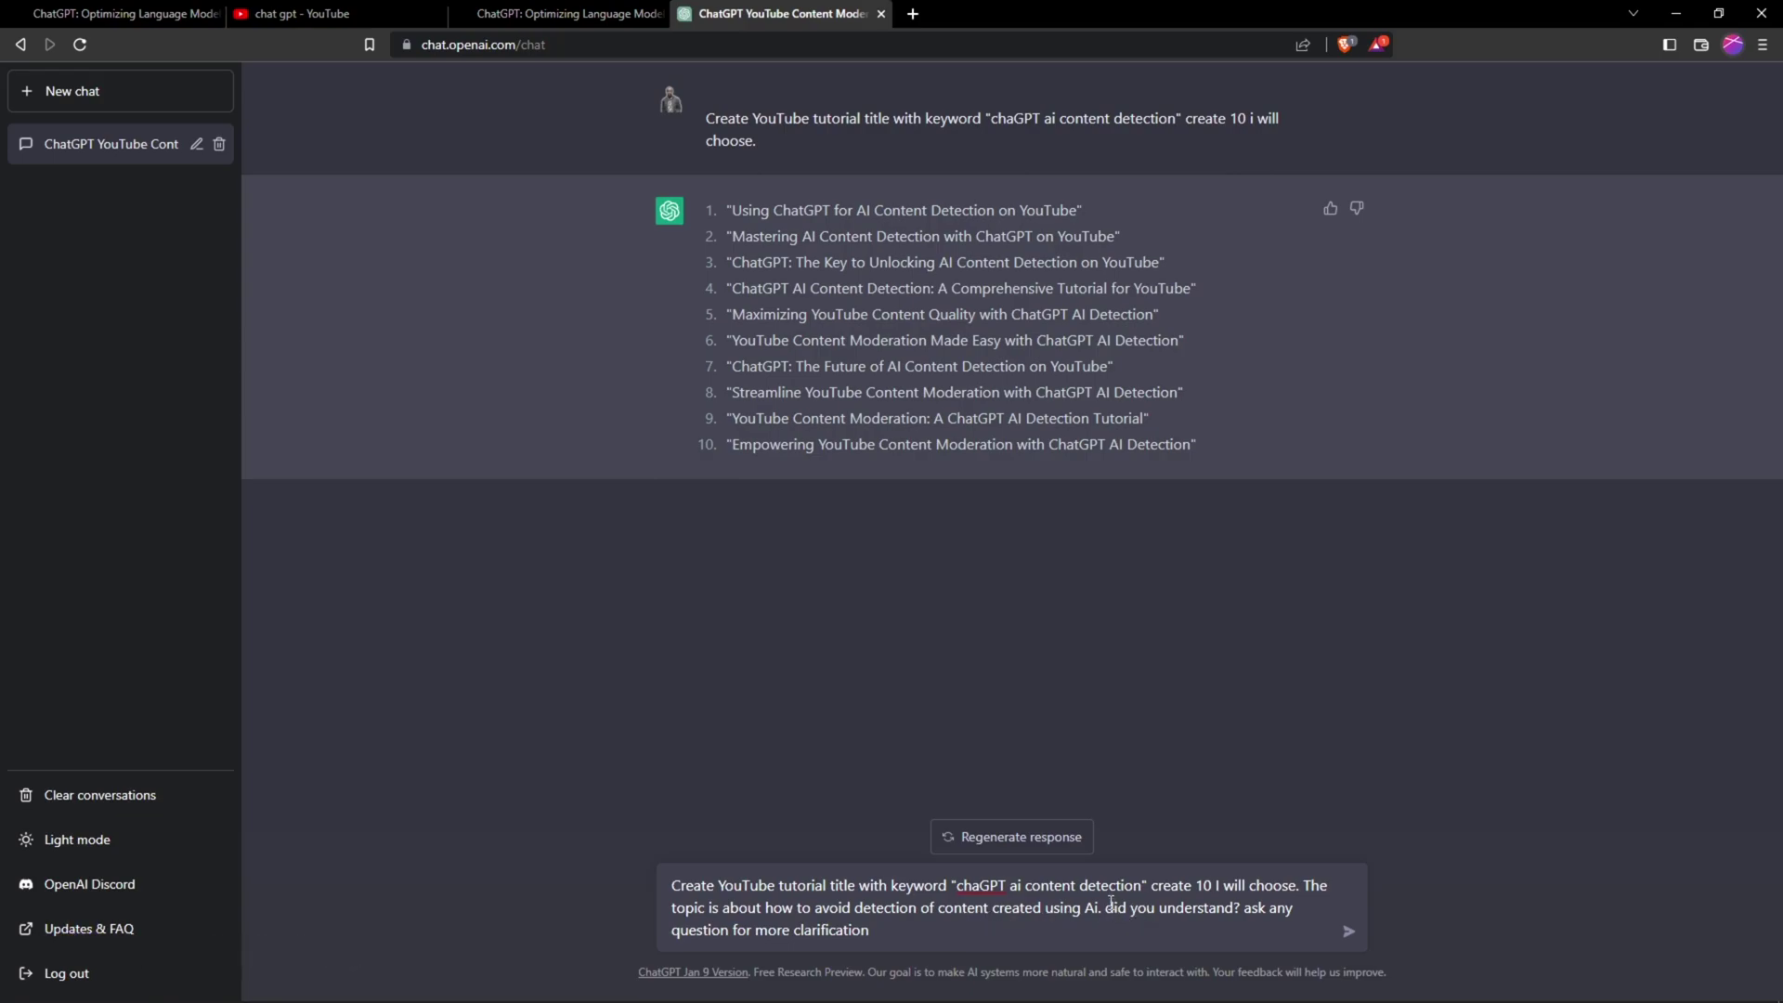
pyautogui.moveTo(1111, 909); pyautogui.dragTo(869, 932)
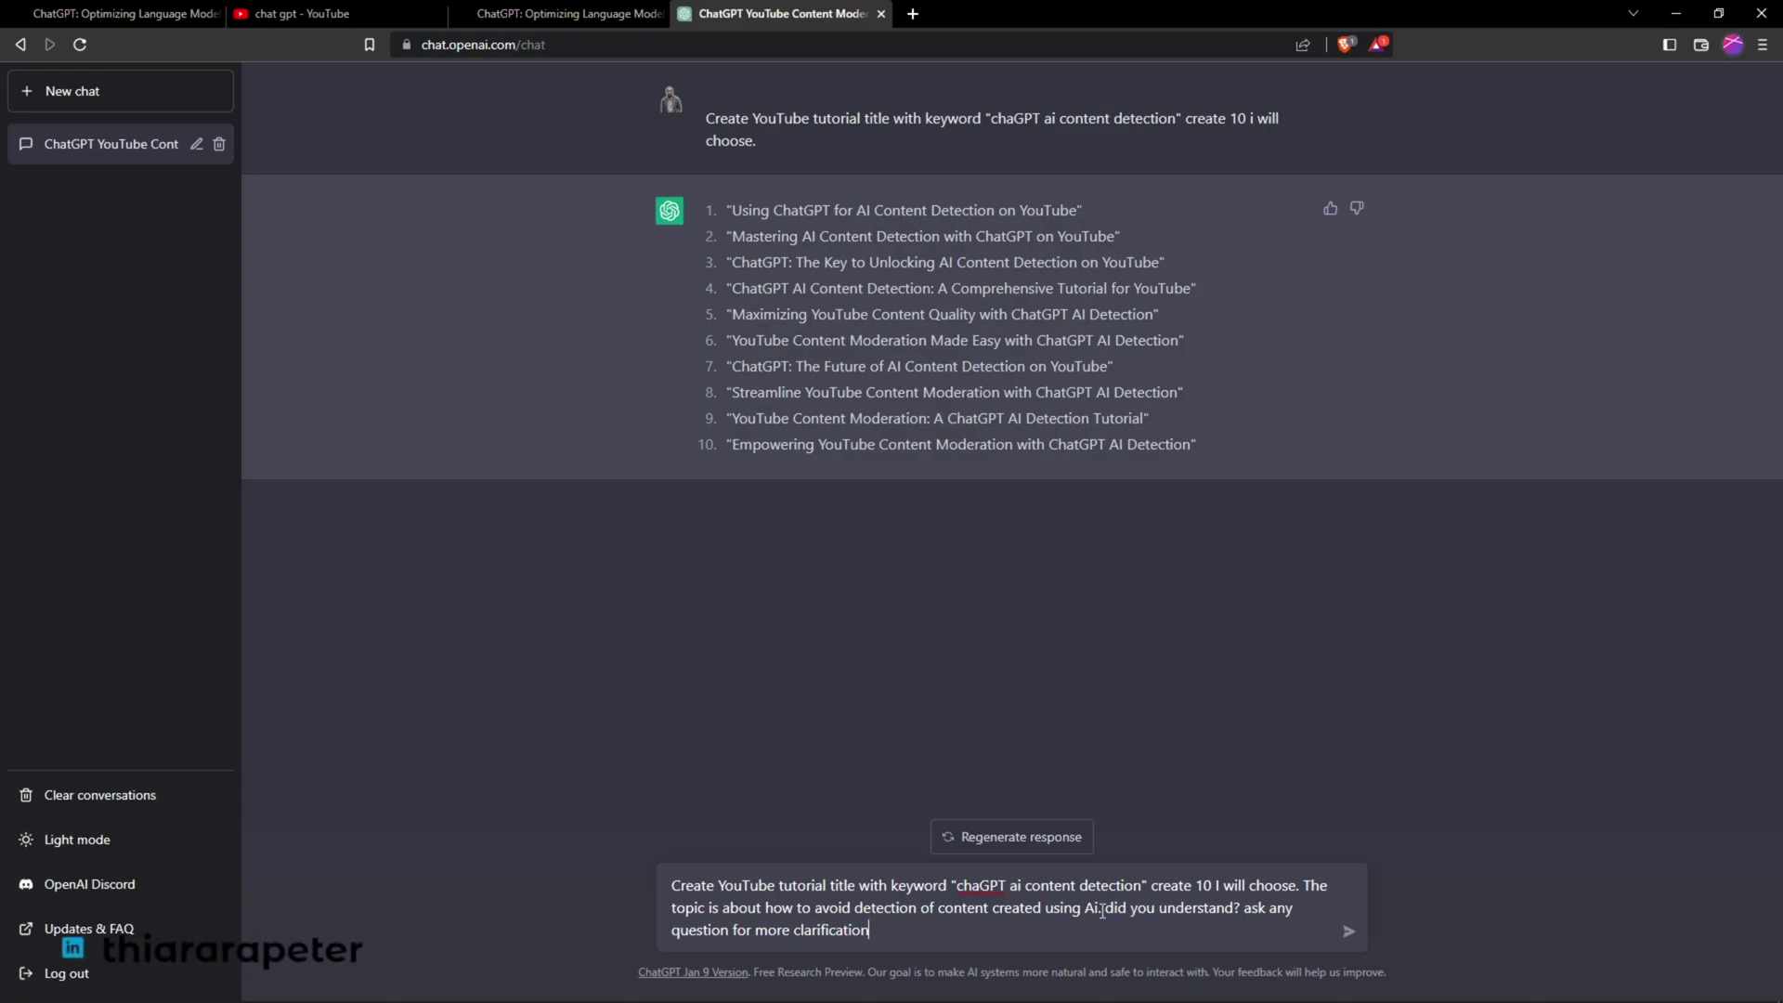
pyautogui.moveTo(1114, 910); pyautogui.dragTo(1191, 918)
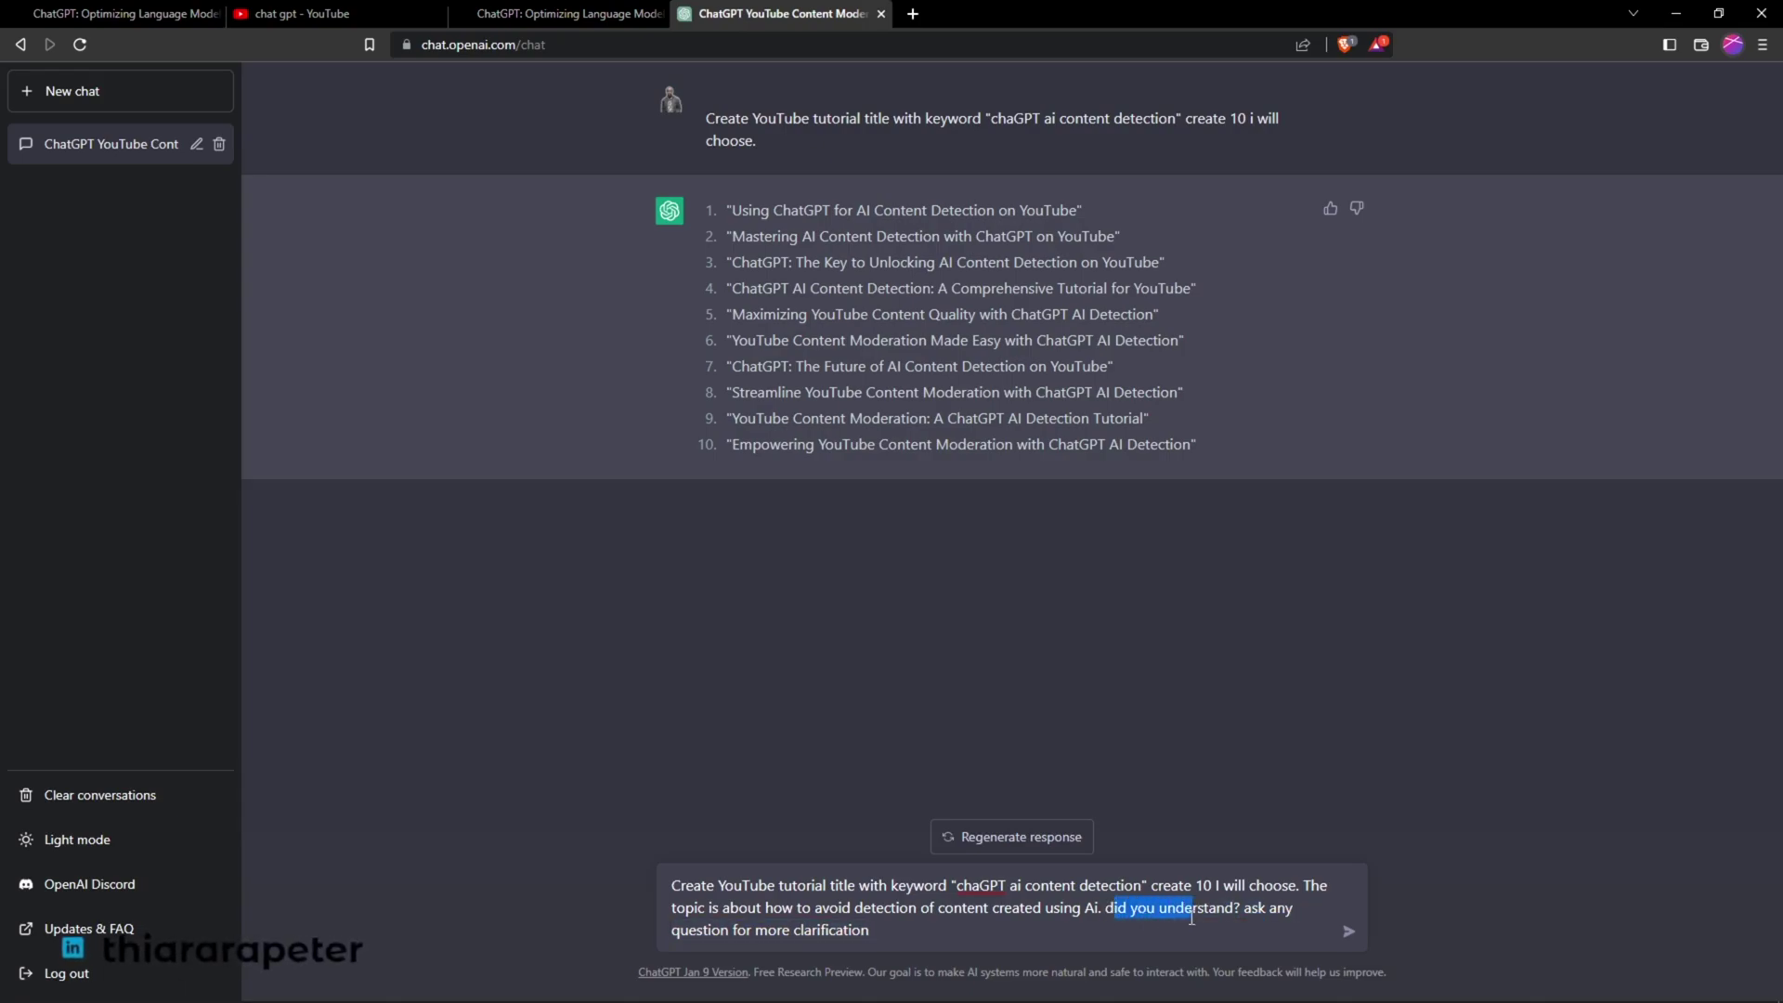
pyautogui.click(1251, 916)
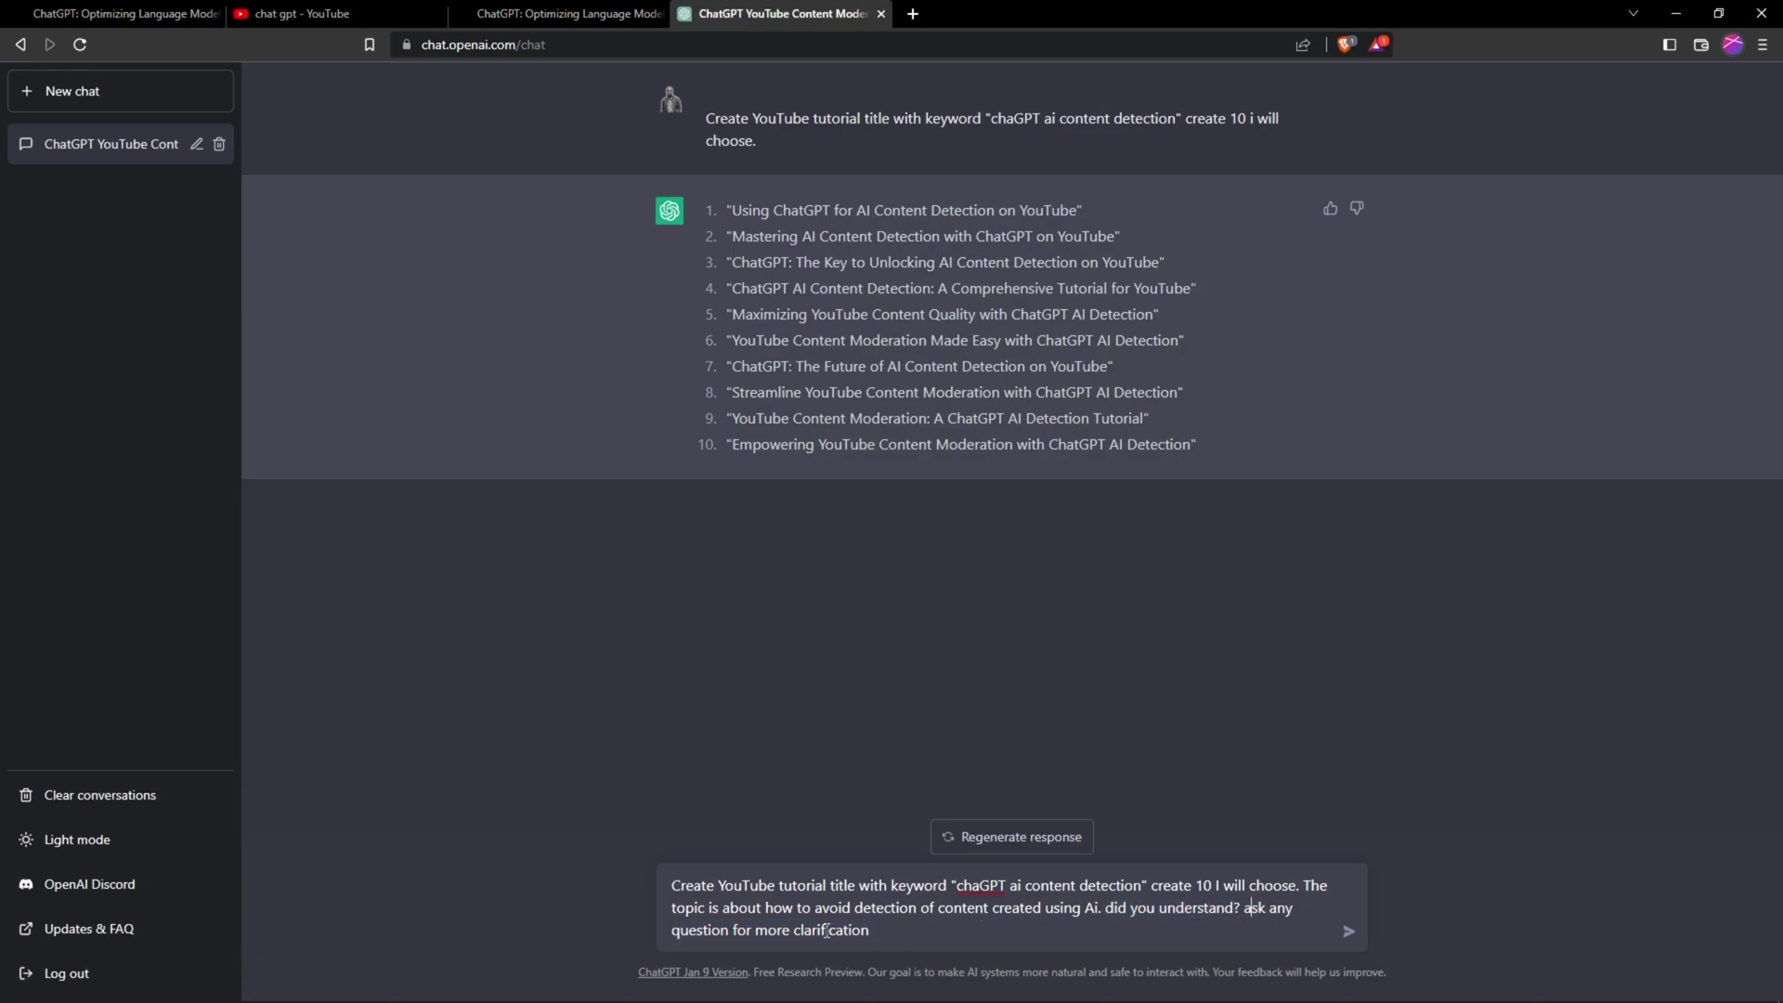
pyautogui.click(1347, 933)
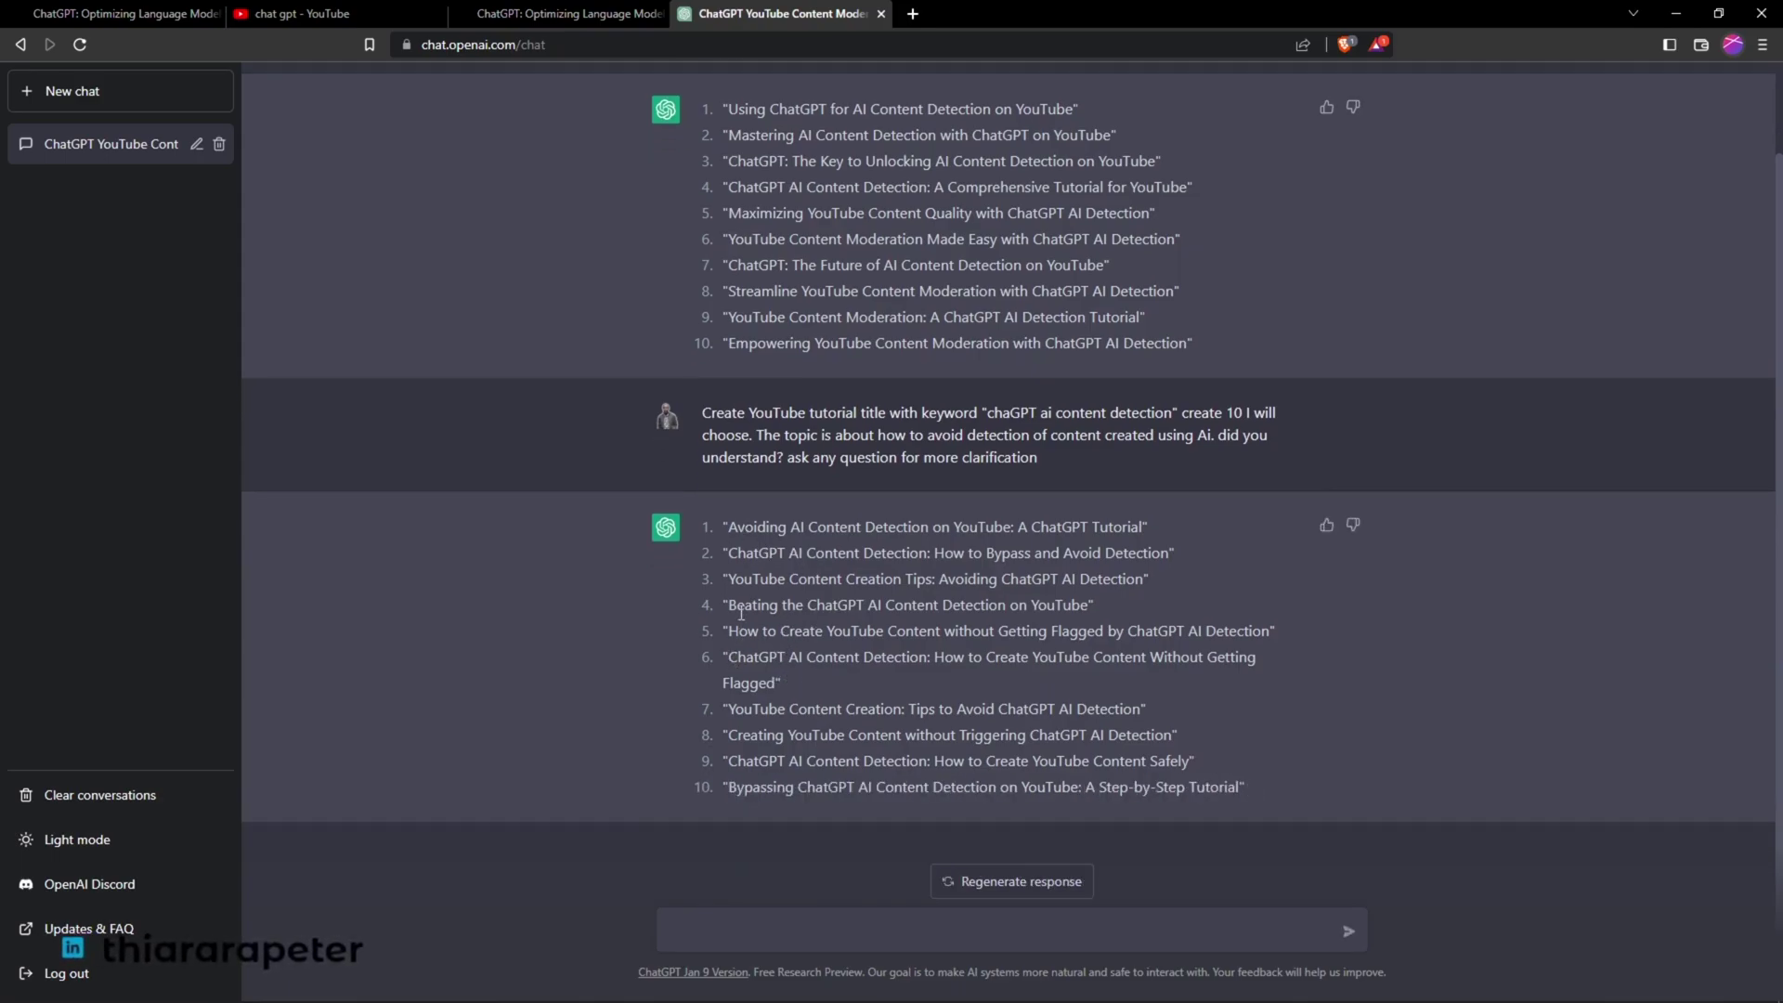
# Select title 6, 'ChatGPT AI Content Detection: How to Create YouTube Content Without Getting Flagged'.
pyautogui.moveTo(729, 527); pyautogui.dragTo(752, 530)
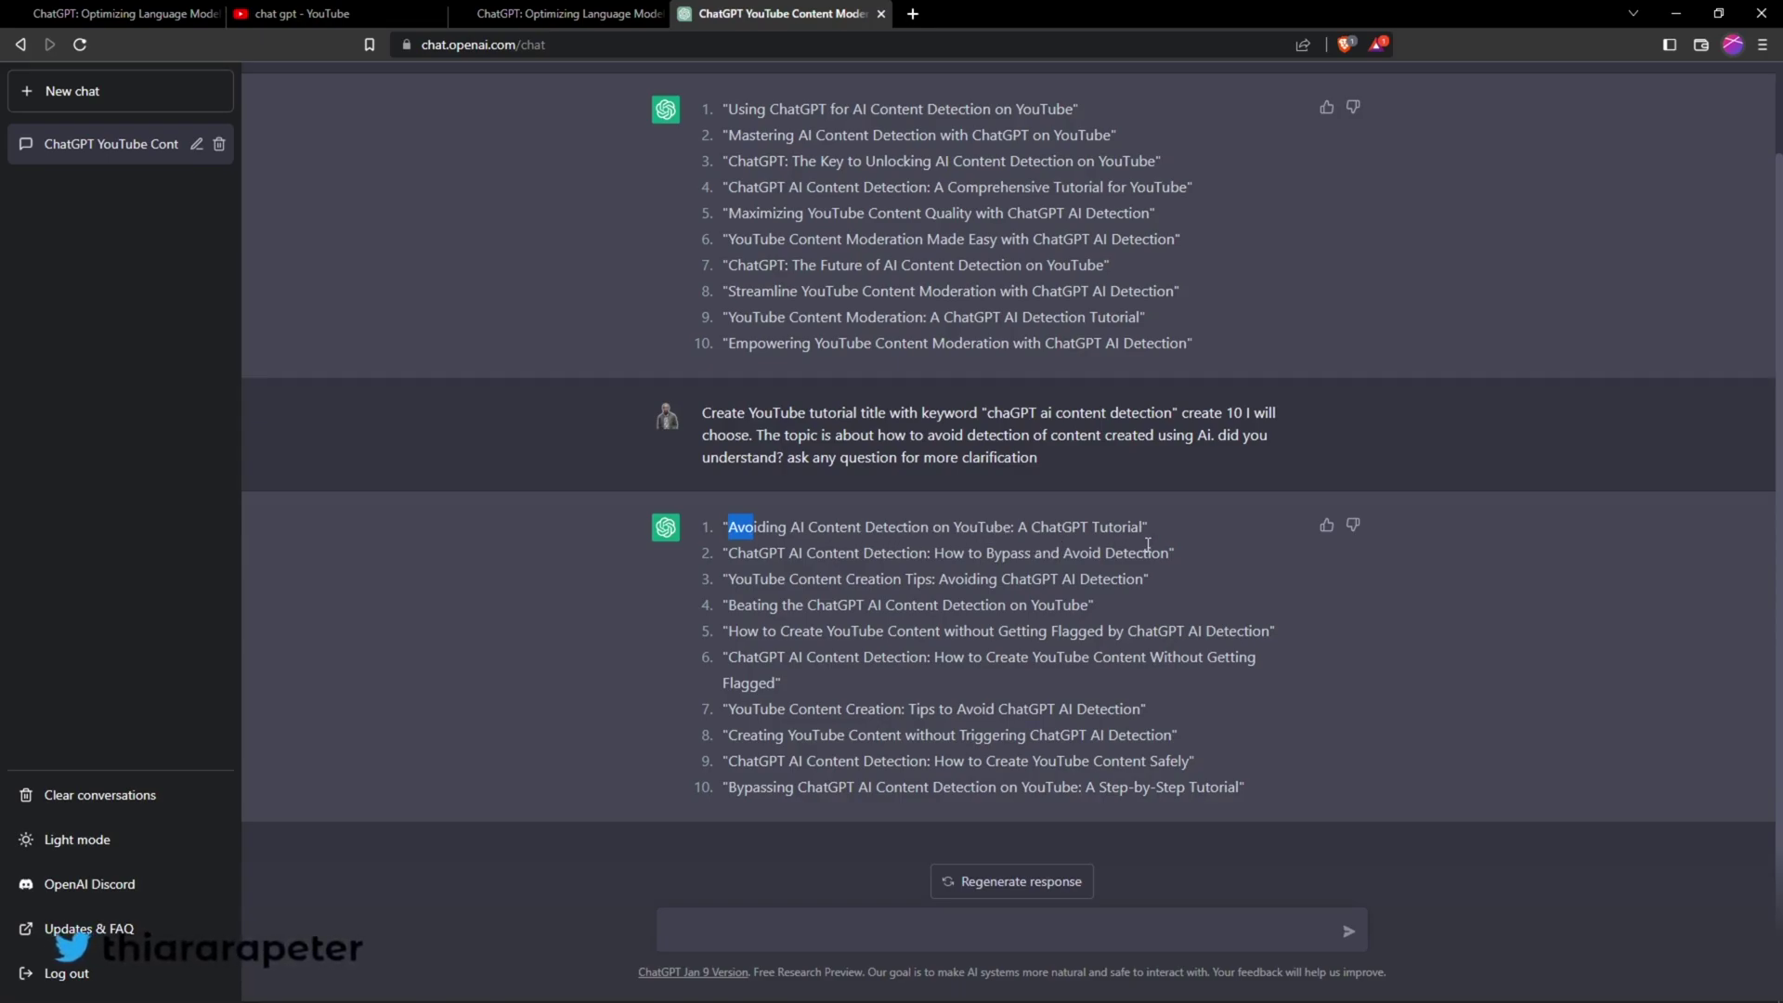
pyautogui.click(637, 614)
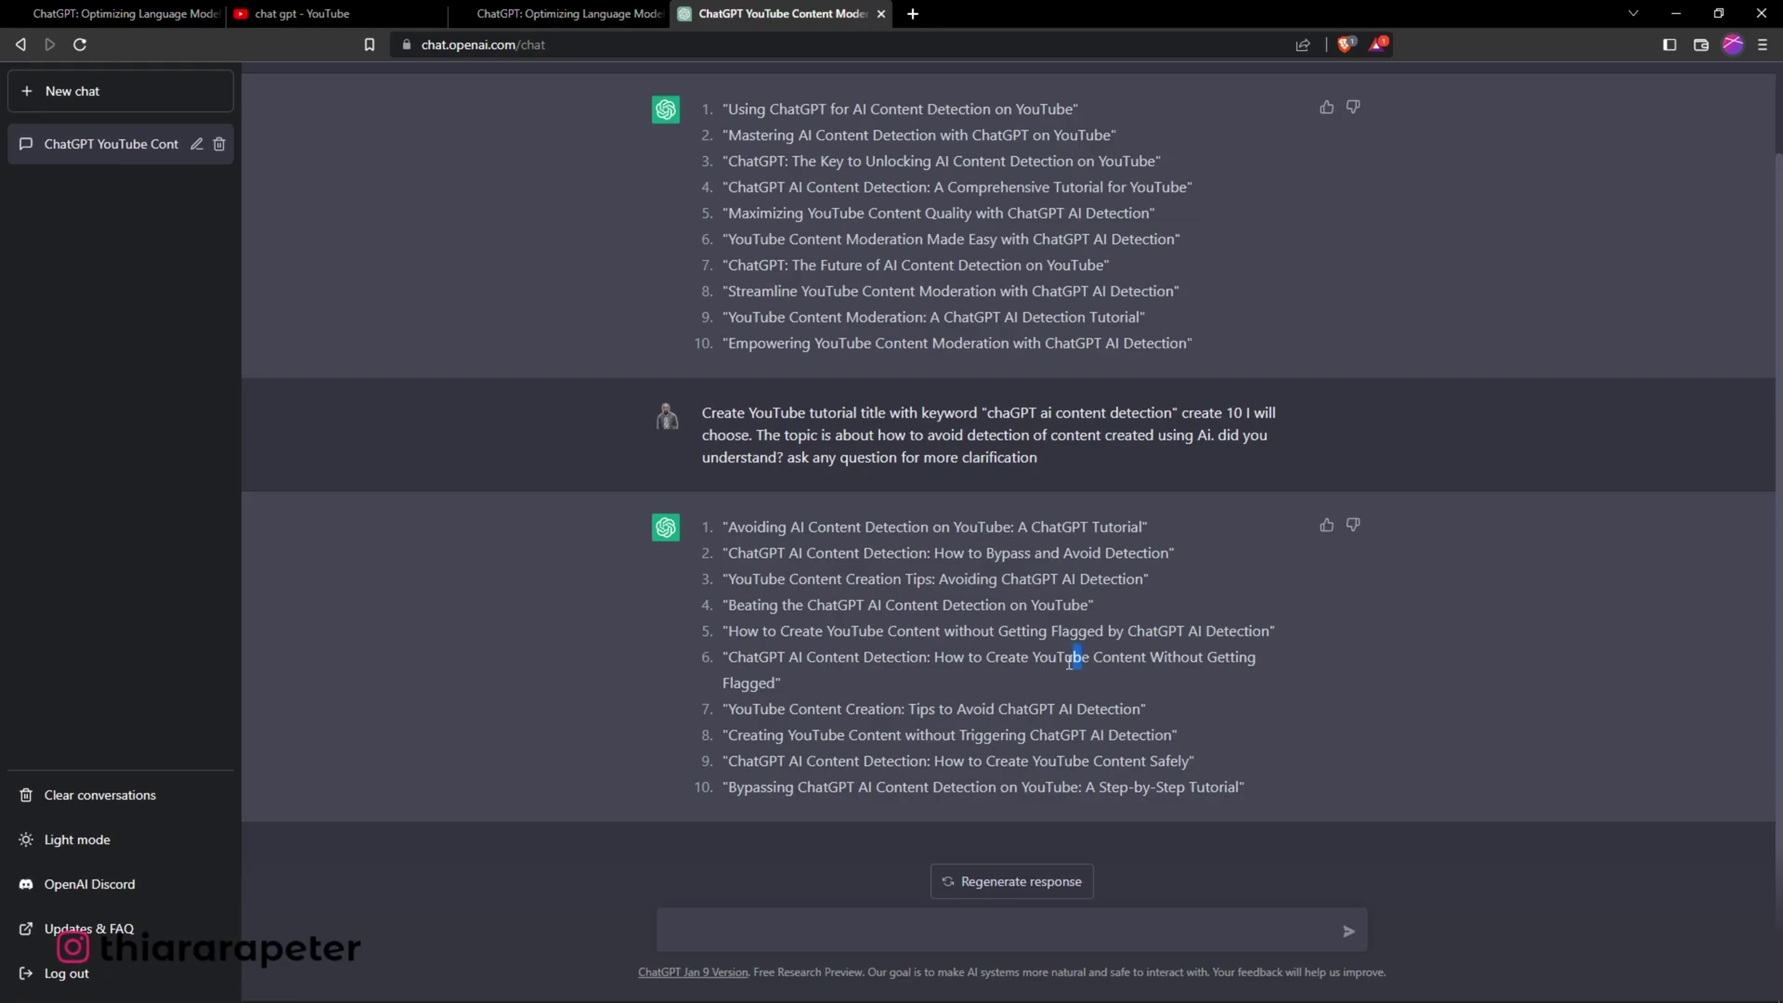
pyautogui.moveTo(1070, 661); pyautogui.dragTo(1043, 654)
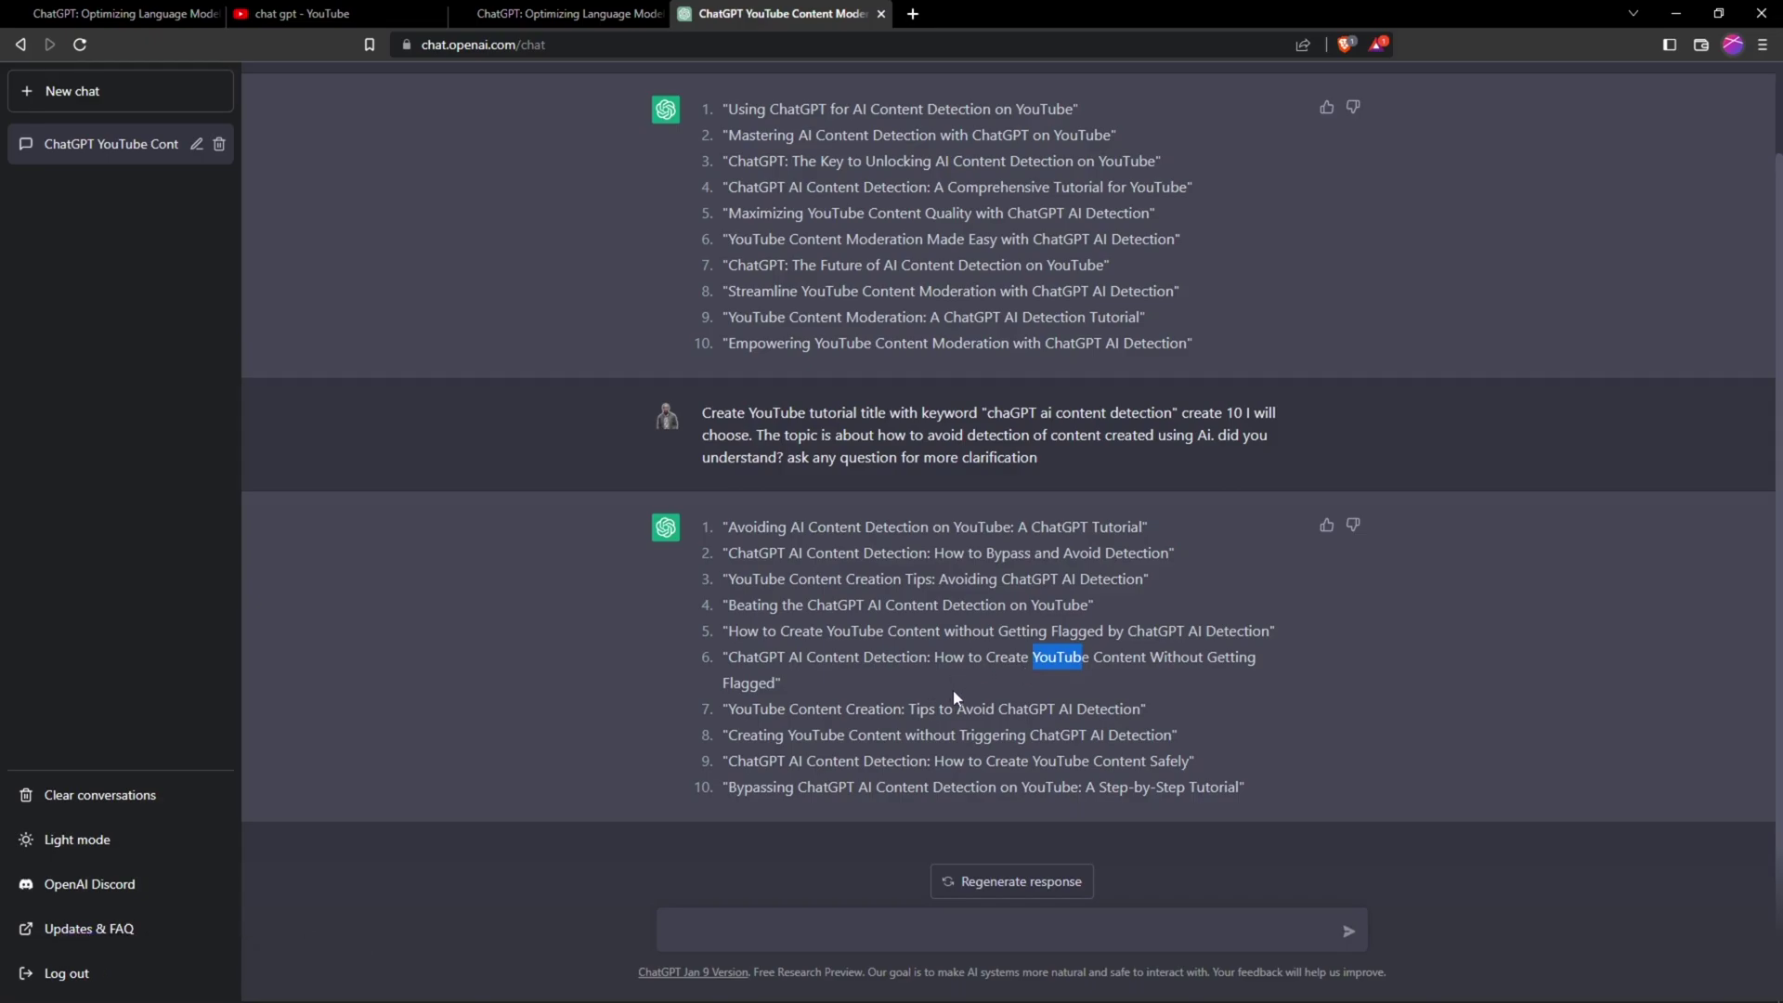
pyautogui.moveTo(1278, 672); pyautogui.dragTo(752, 675)
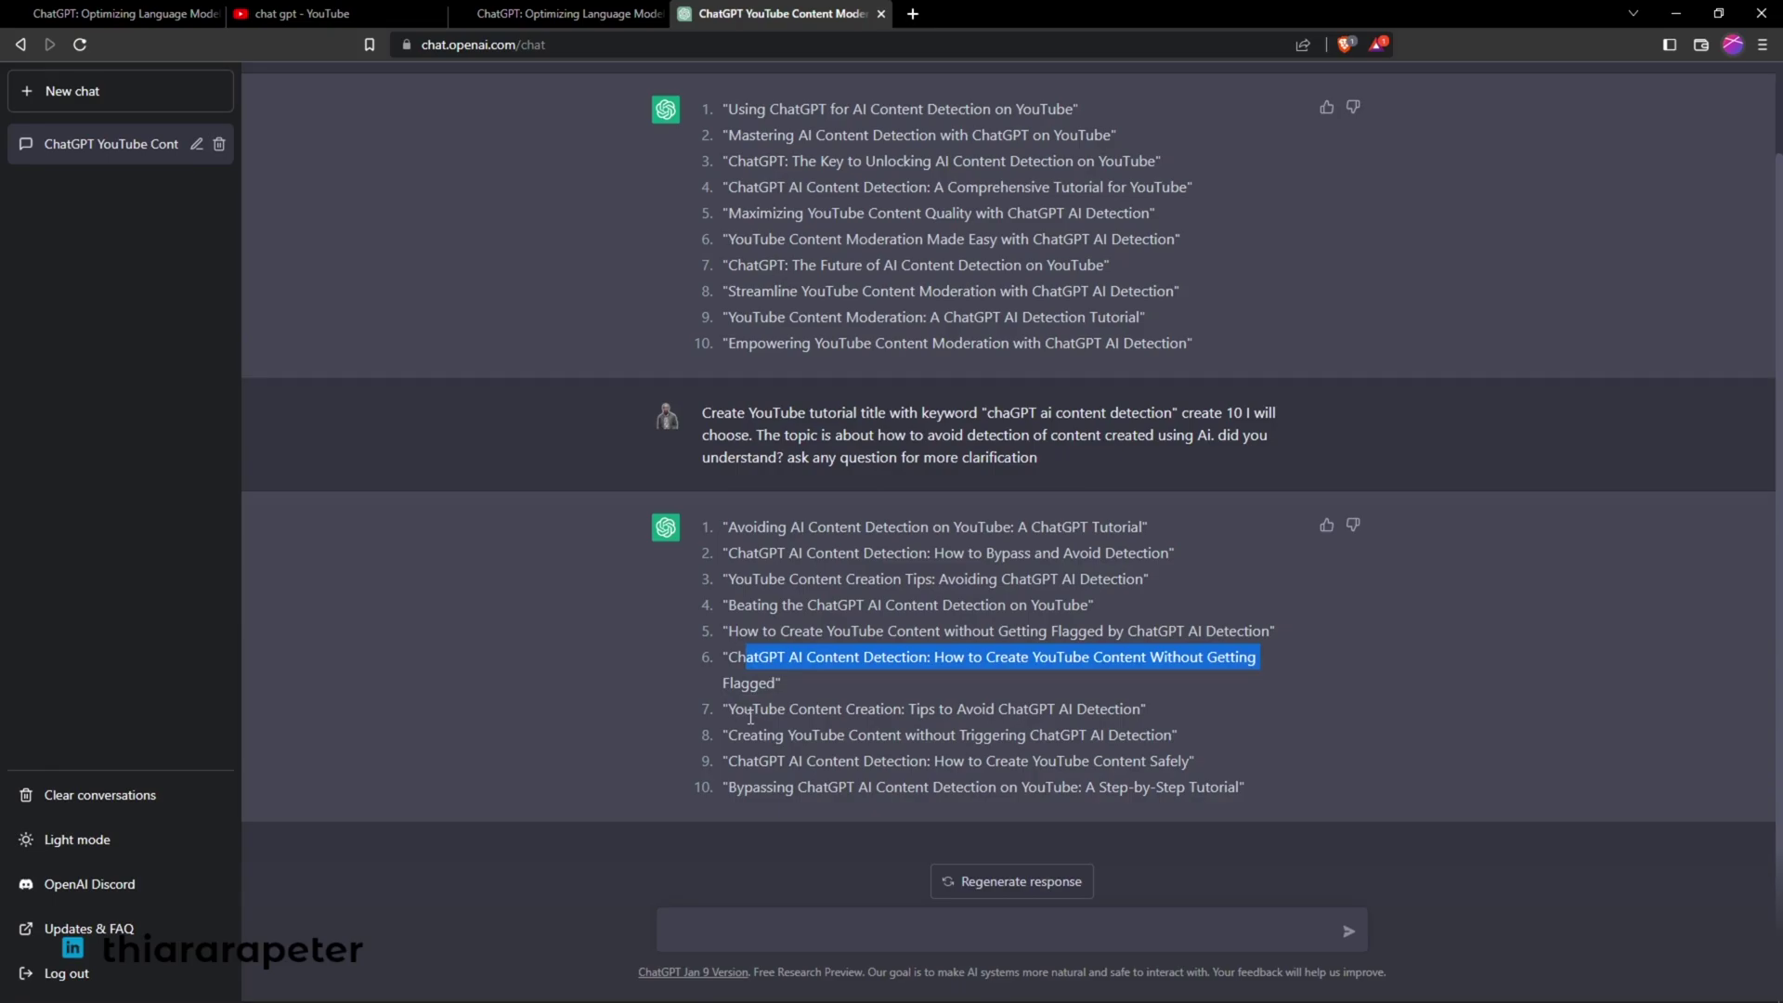
pyautogui.click(785, 682)
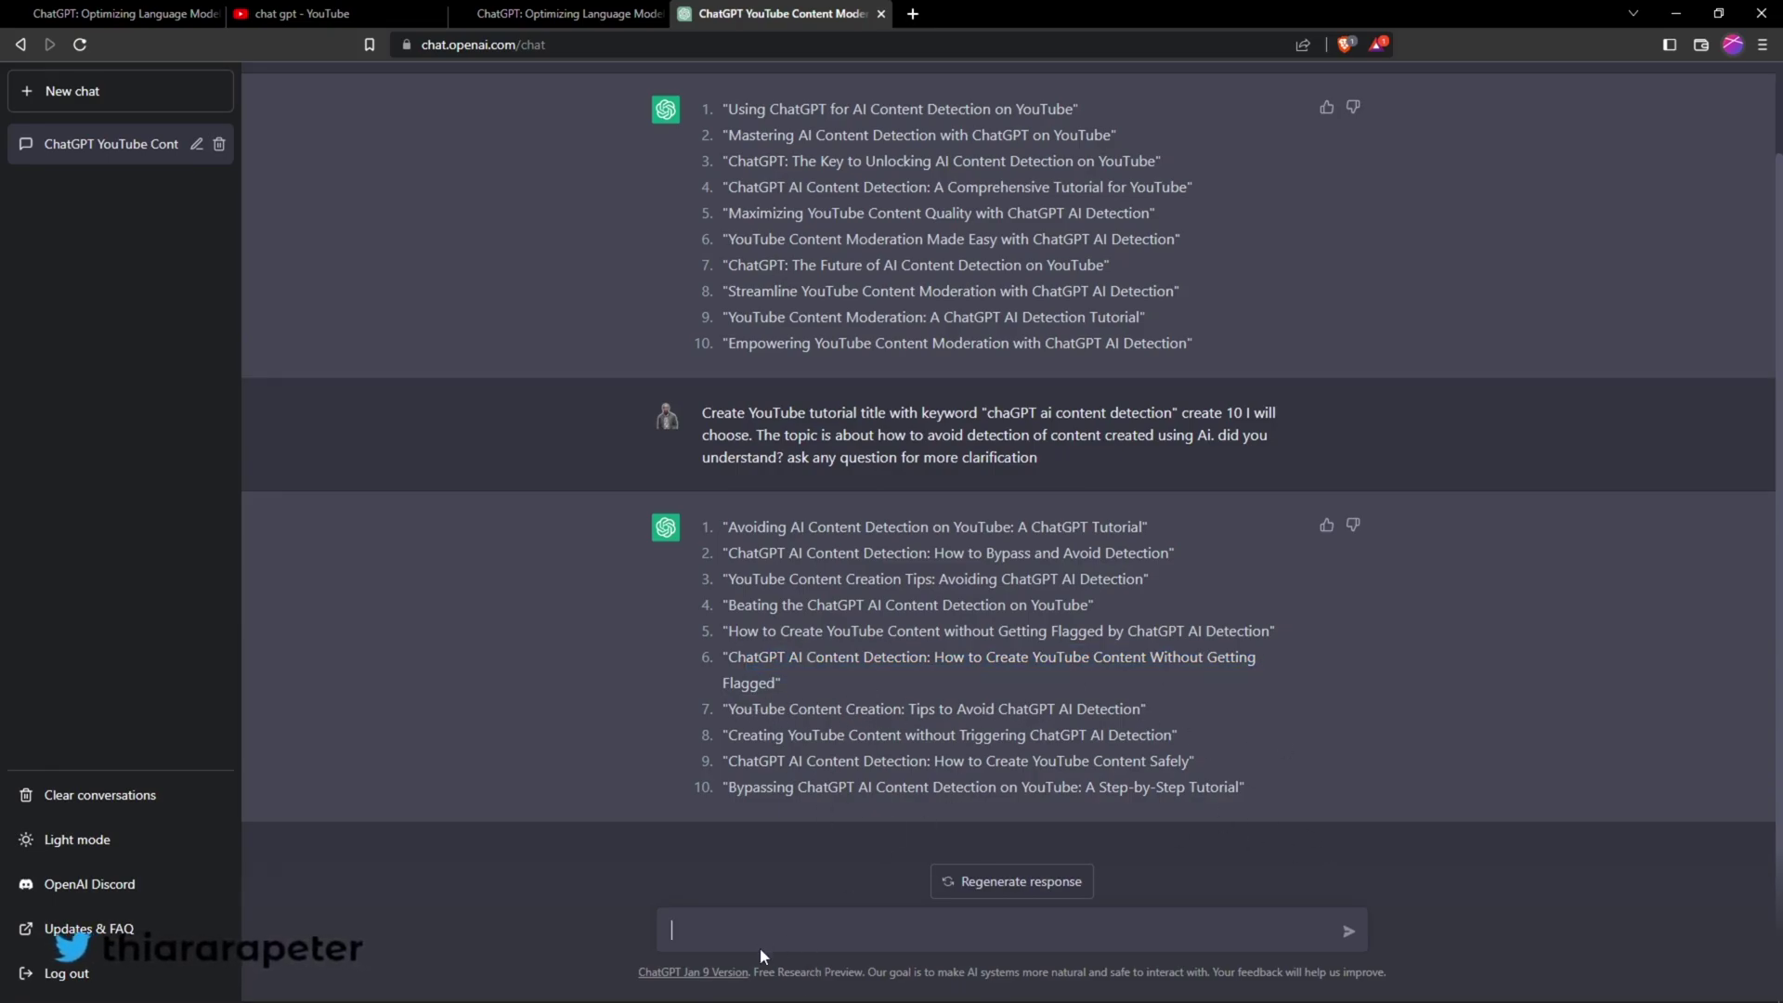
pyautogui.tripleClick(774, 679)
pyautogui.hotkey('ctrl', 'c')
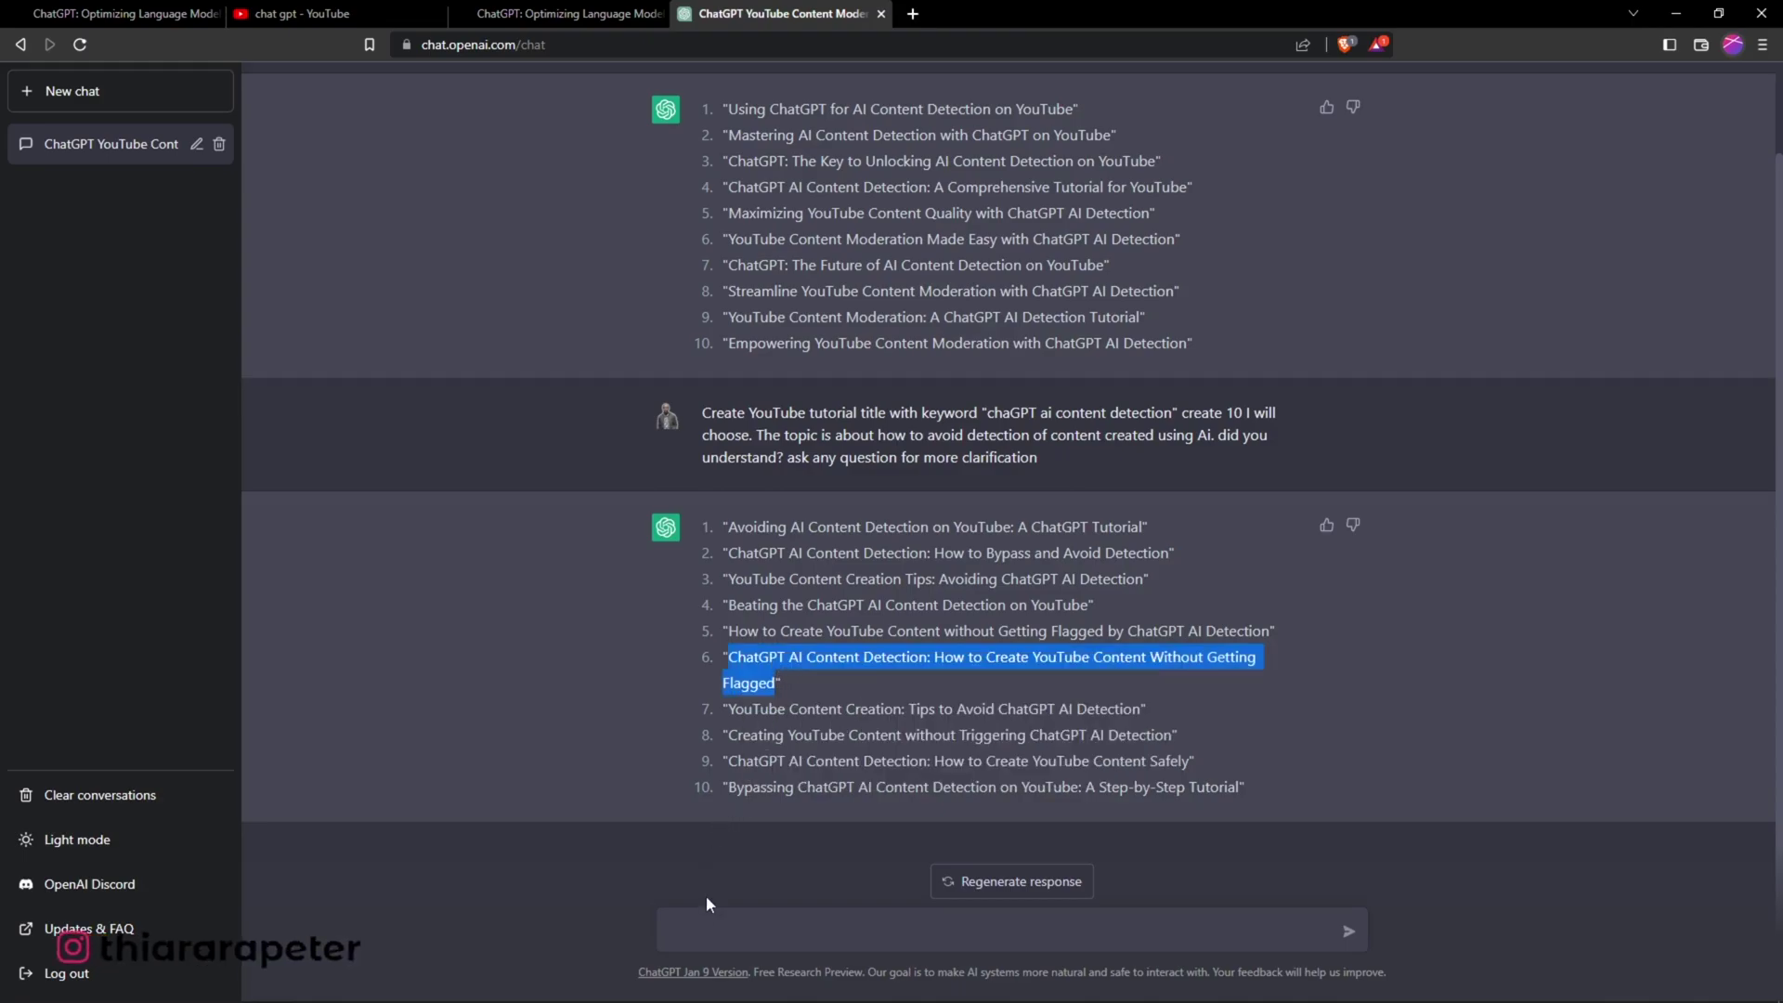
# Paste the title into a new prompt requesting an intro, detailed paragraphs and a summary, and send it.
pyautogui.click(700, 923)
pyautogui.hotkey('ctrl', 'v')
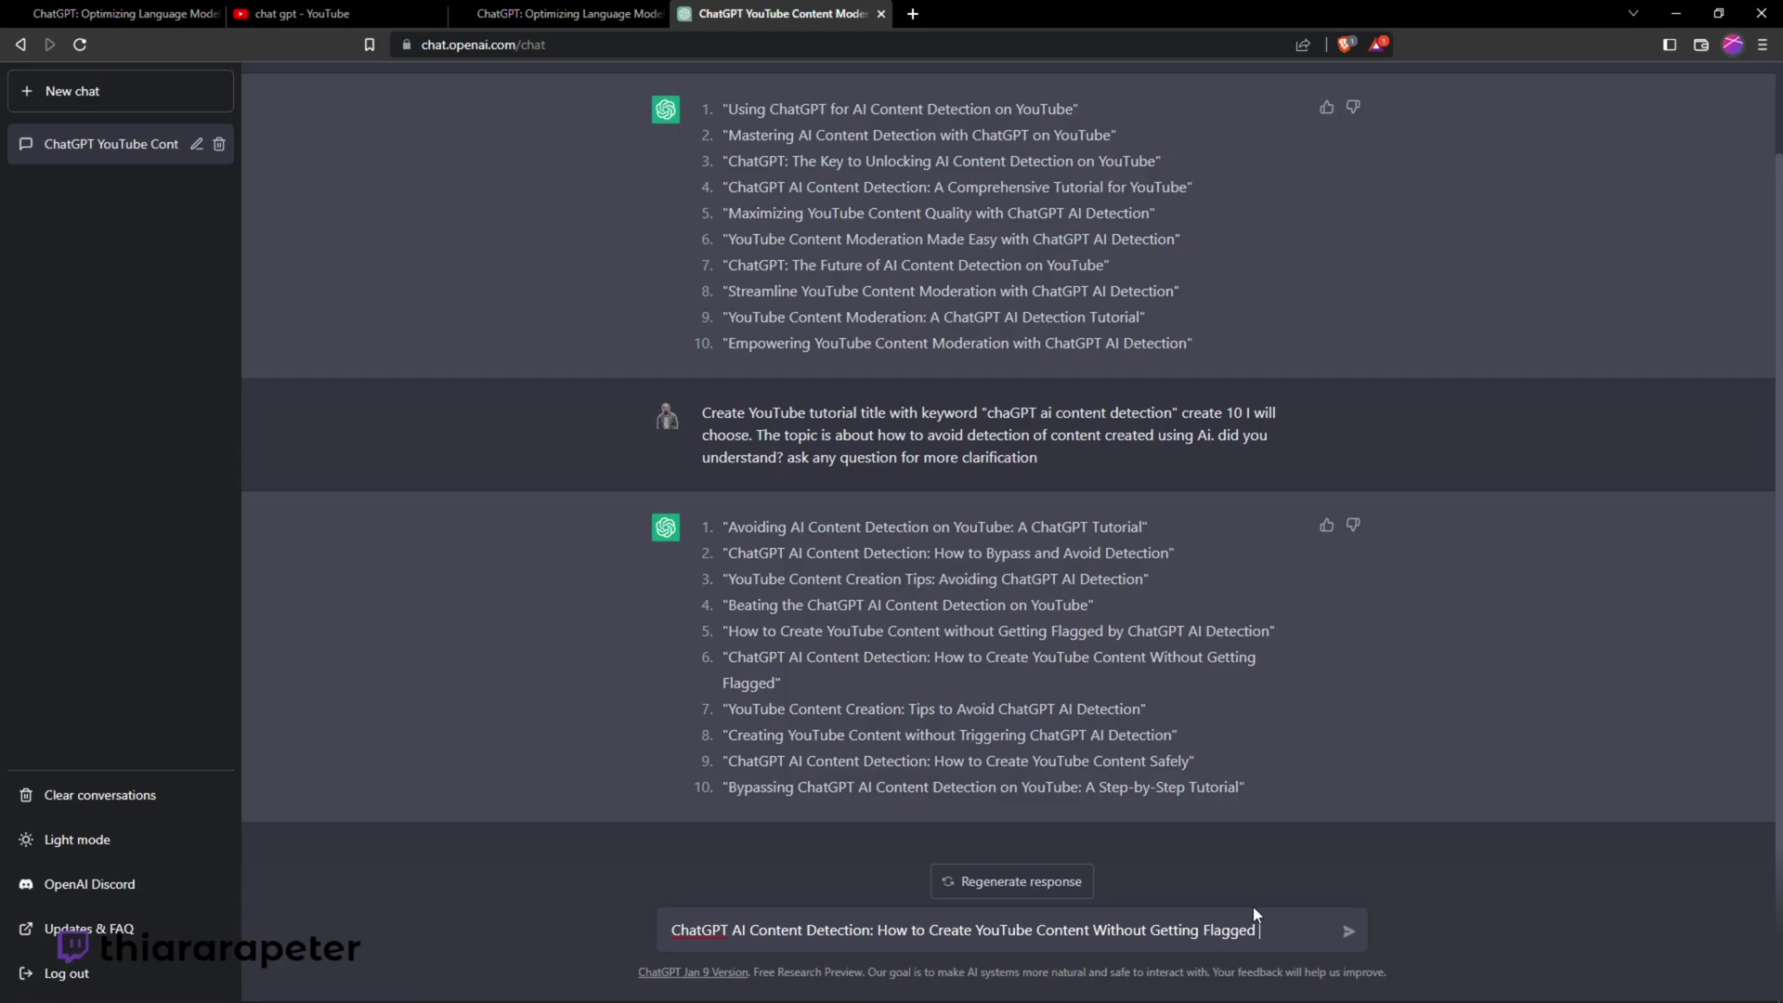
pyautogui.write('wriite two parragraph on ')
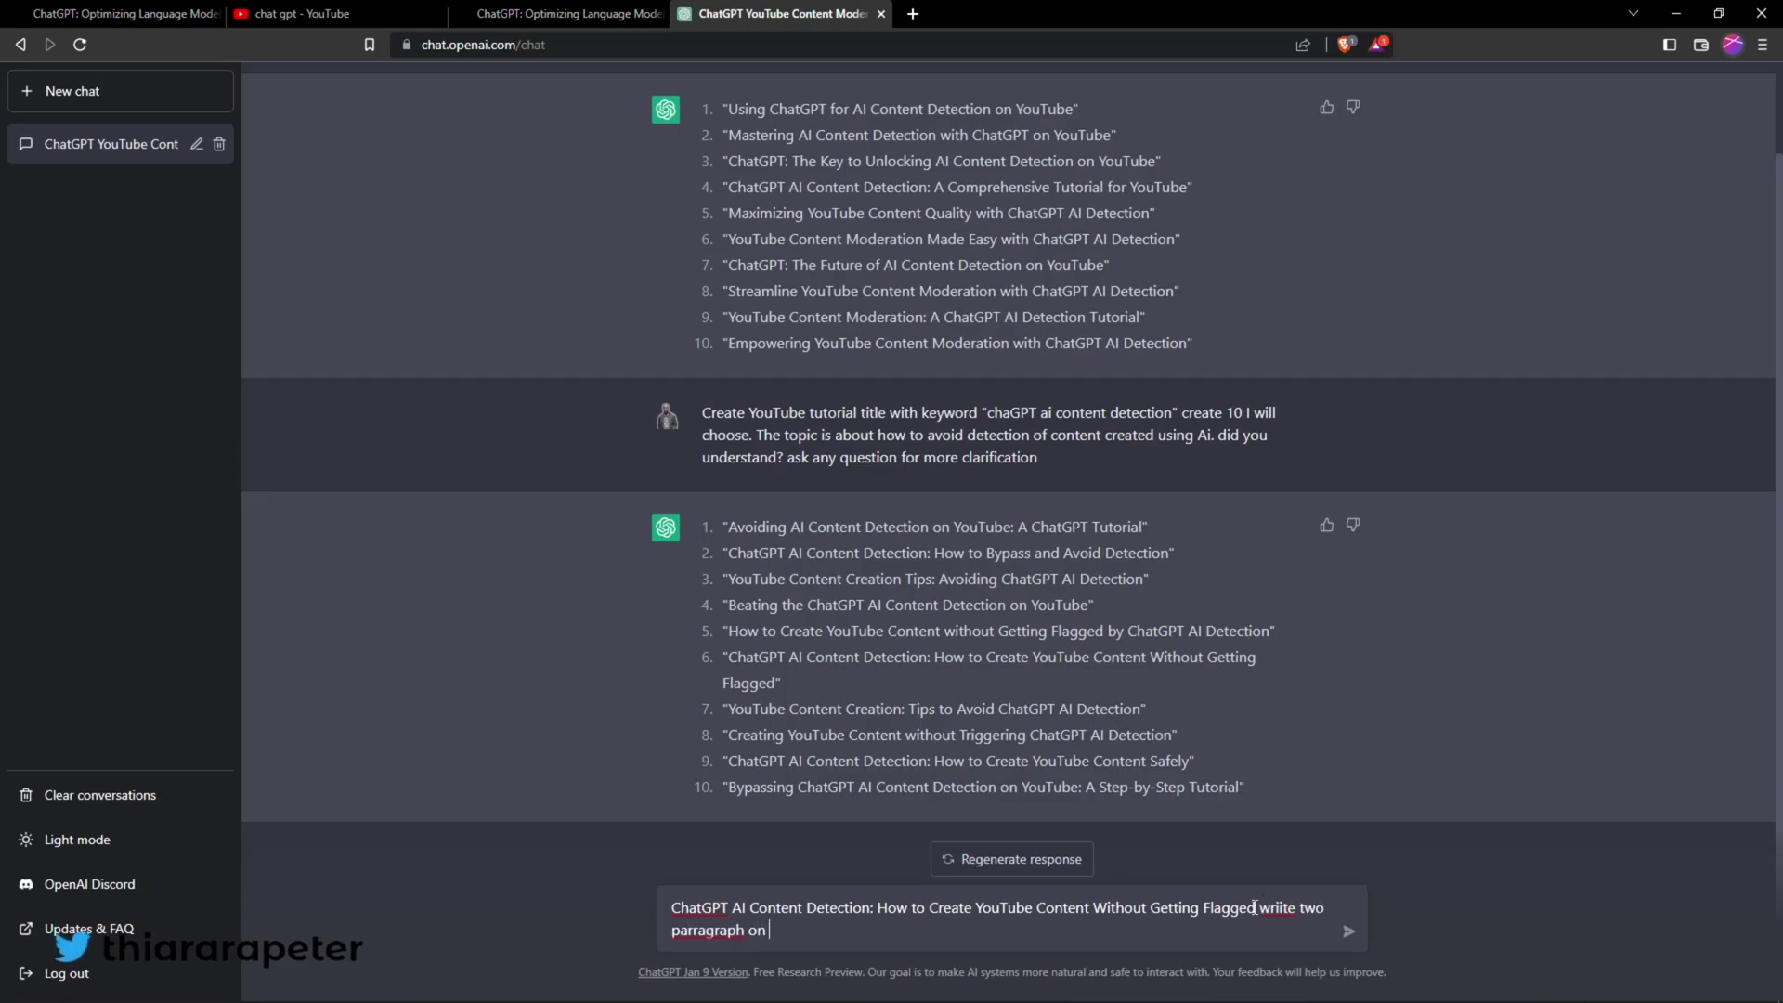
pyautogui.write('how to av')
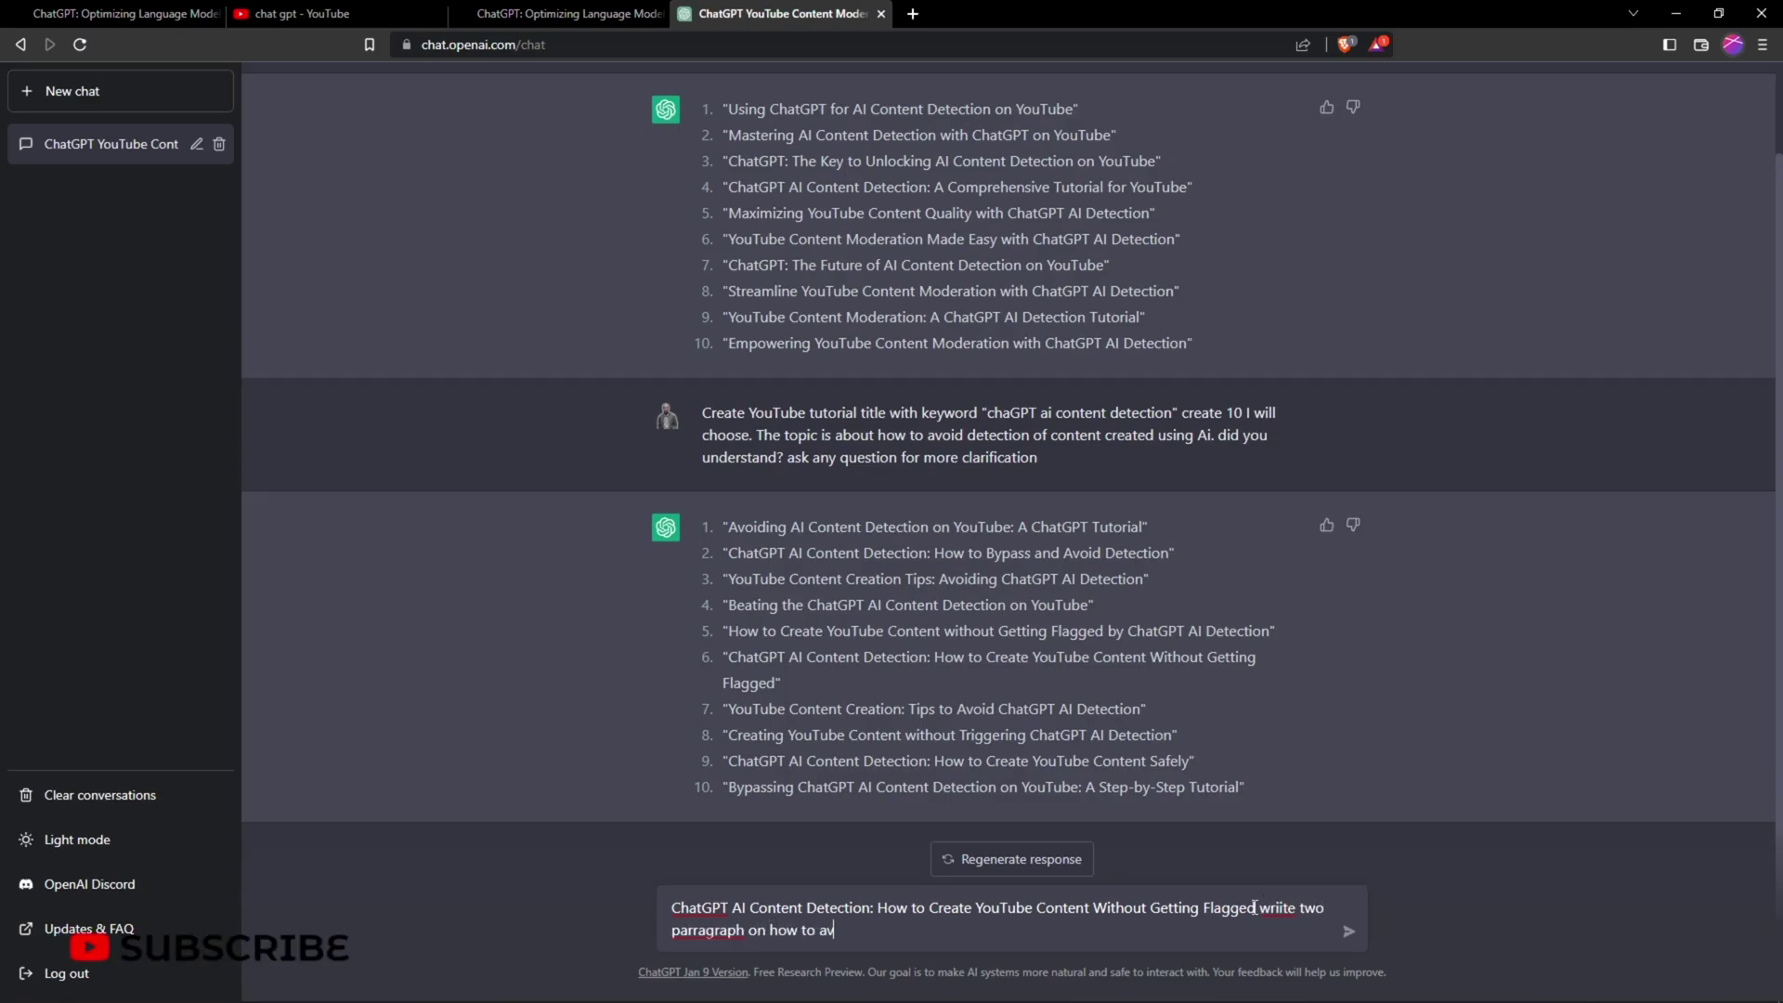
pyautogui.write('oid ai conte')
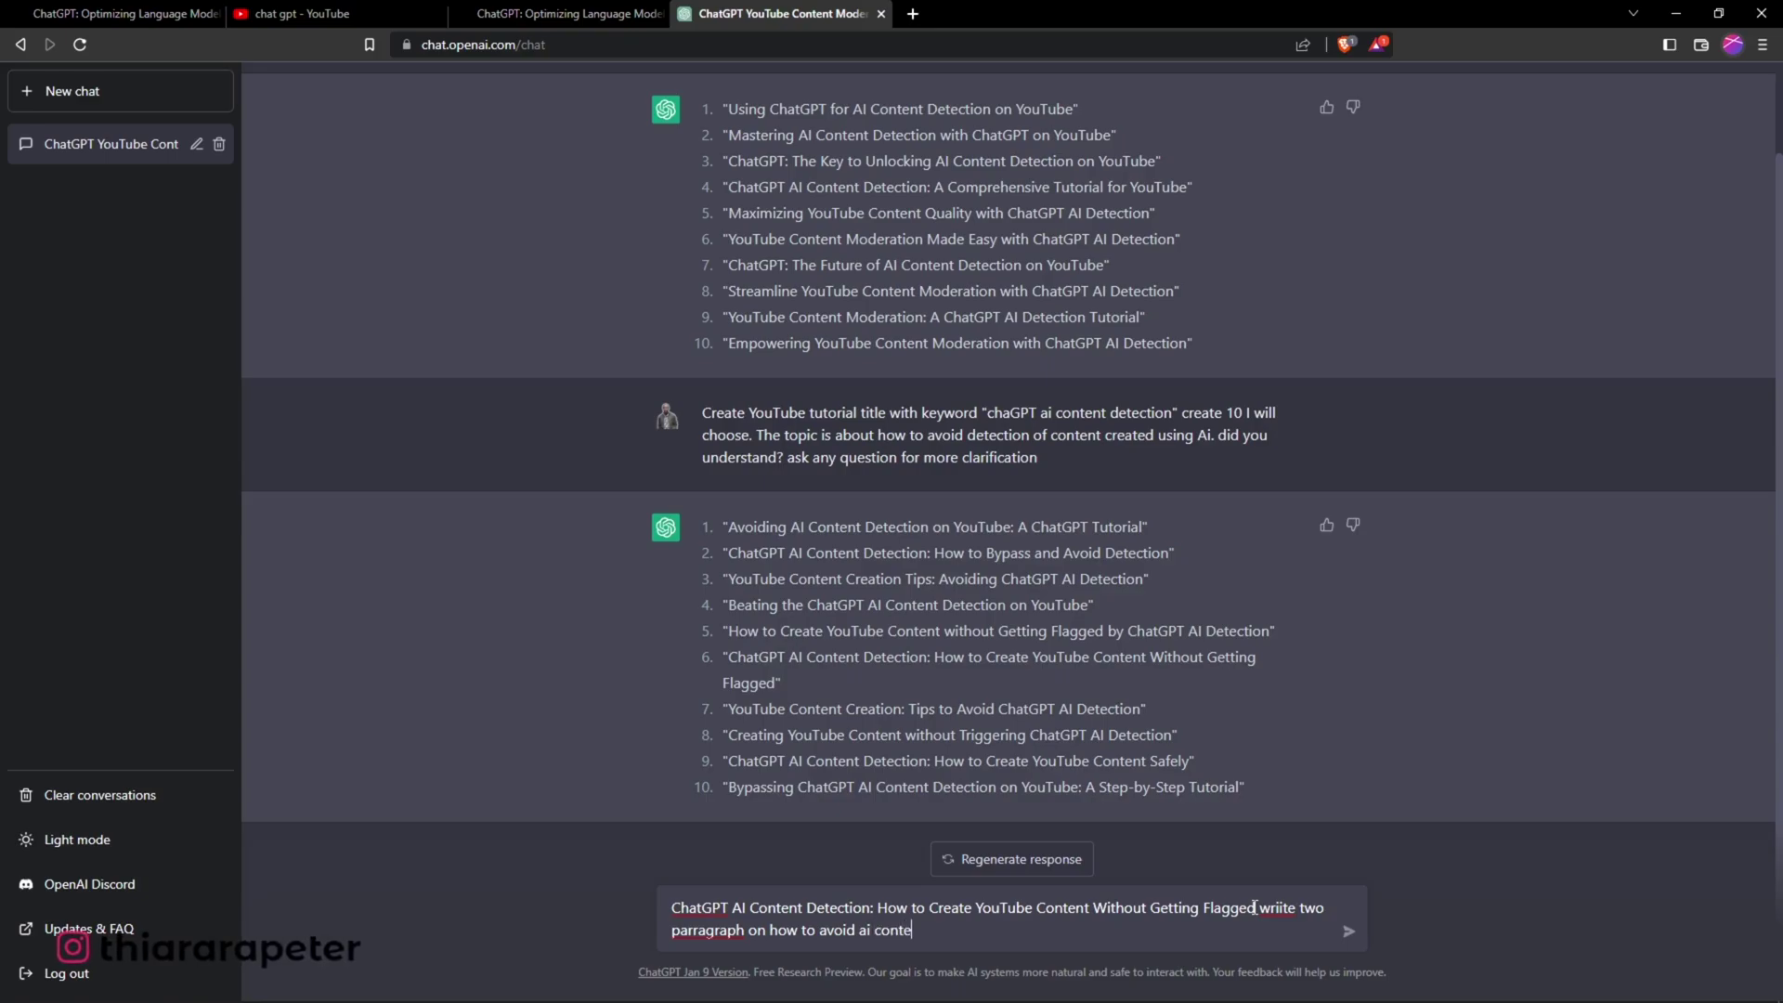
pyautogui.write('n')
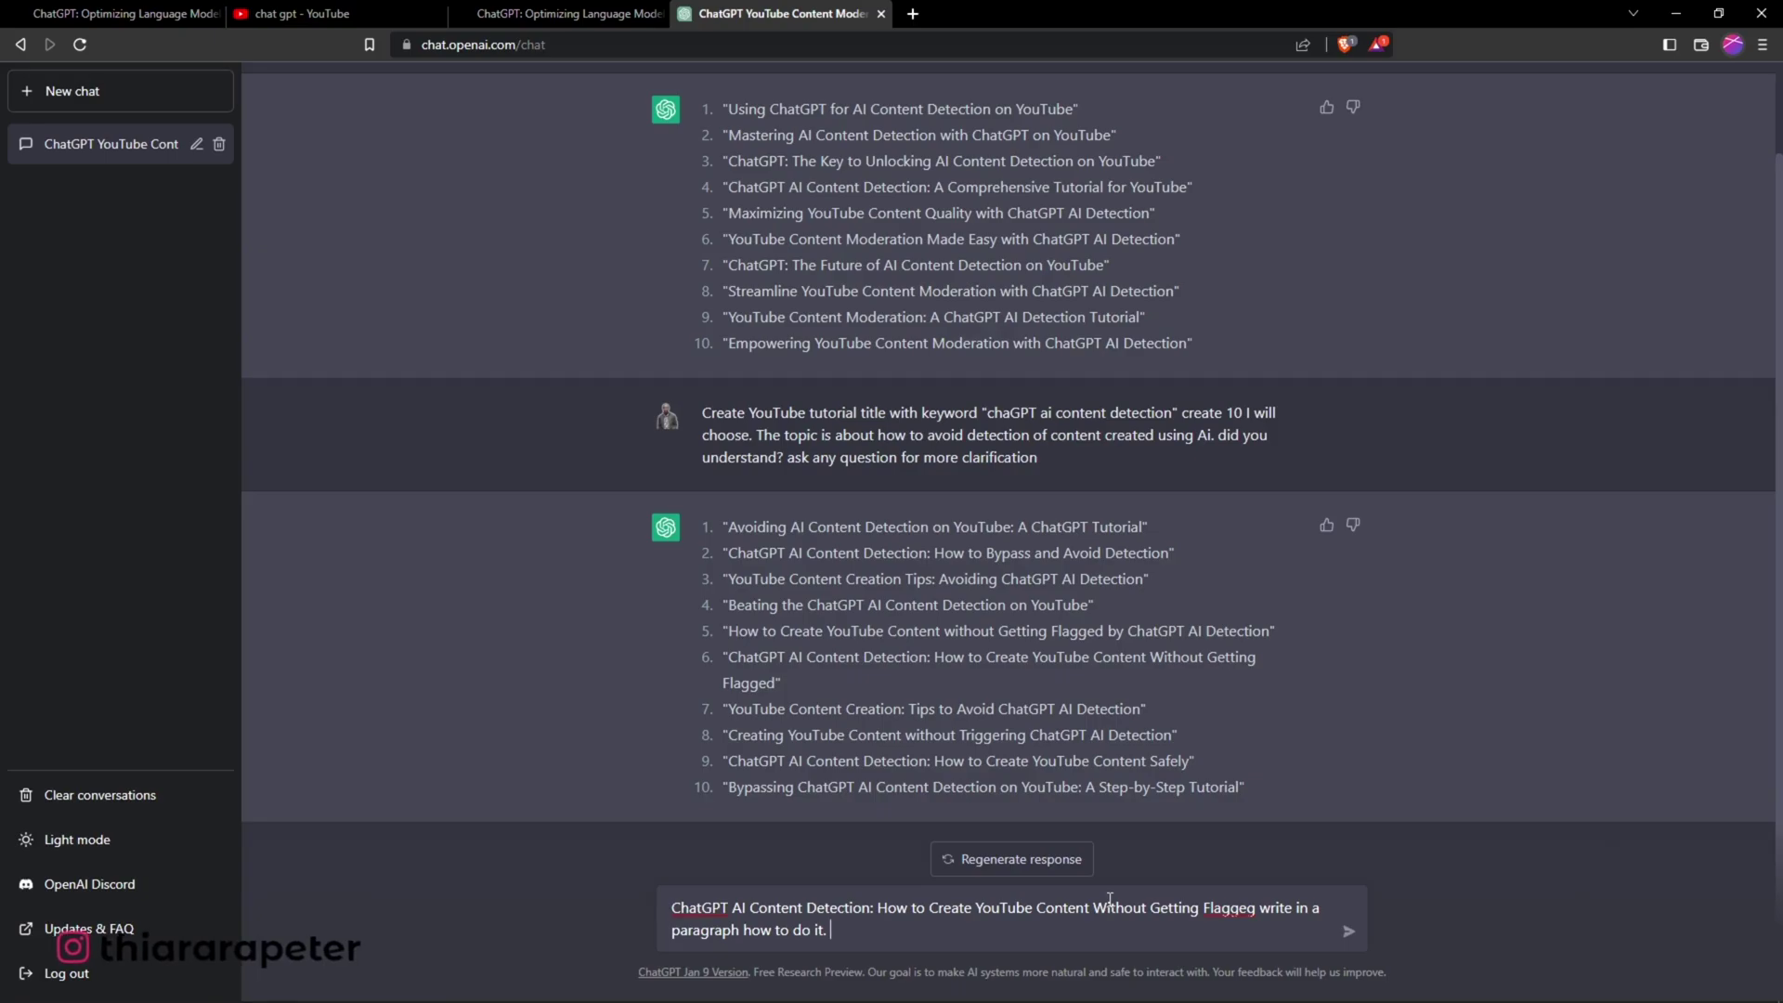
pyautogui.write('write intro to the topic')
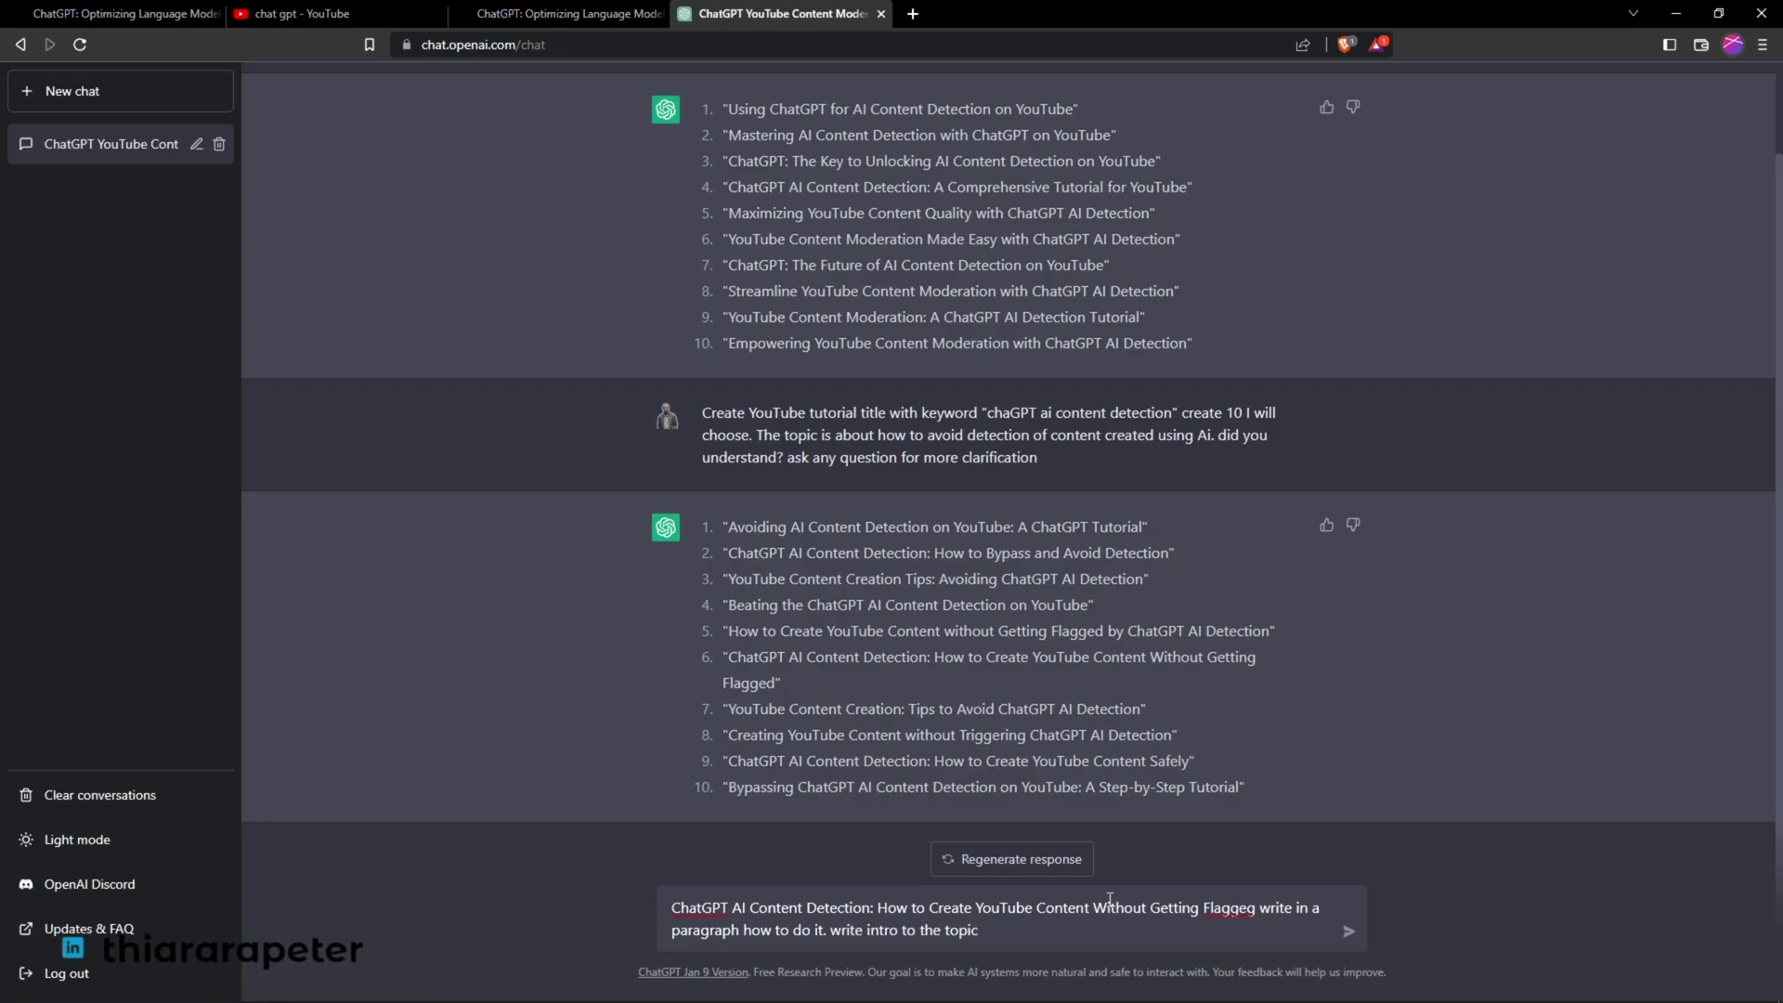
pyautogui.write(', a')
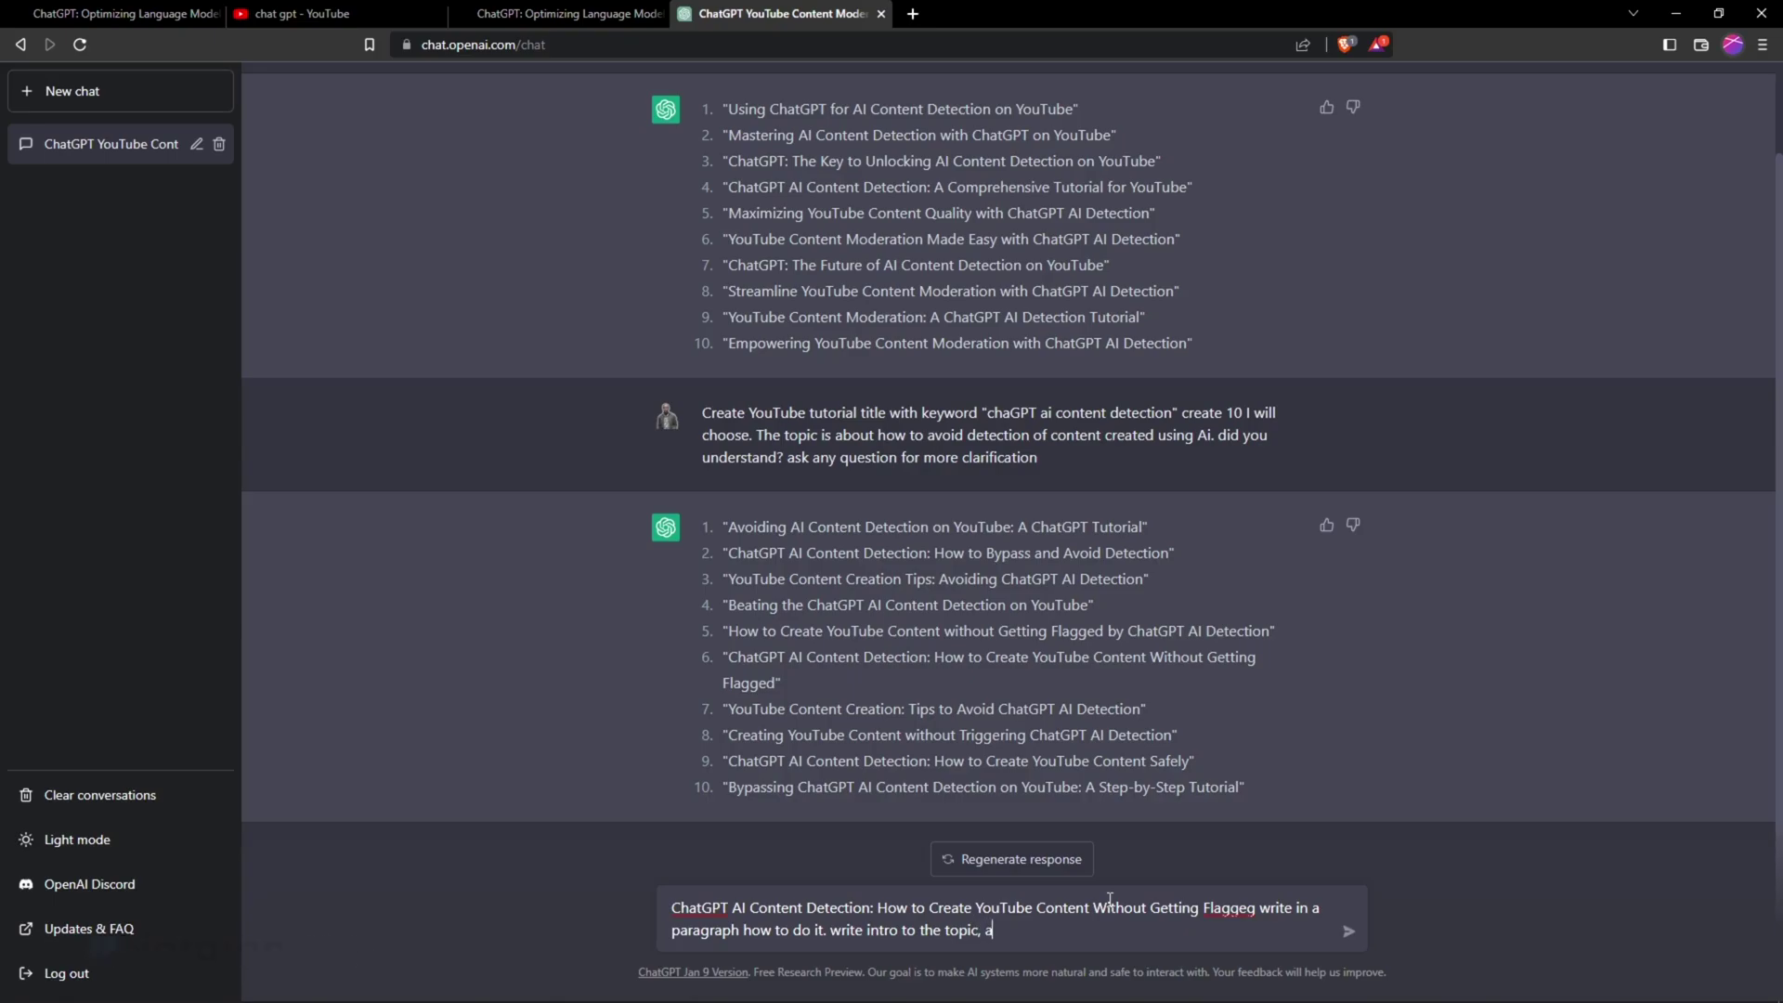
pyautogui.write('nd also add compreh')
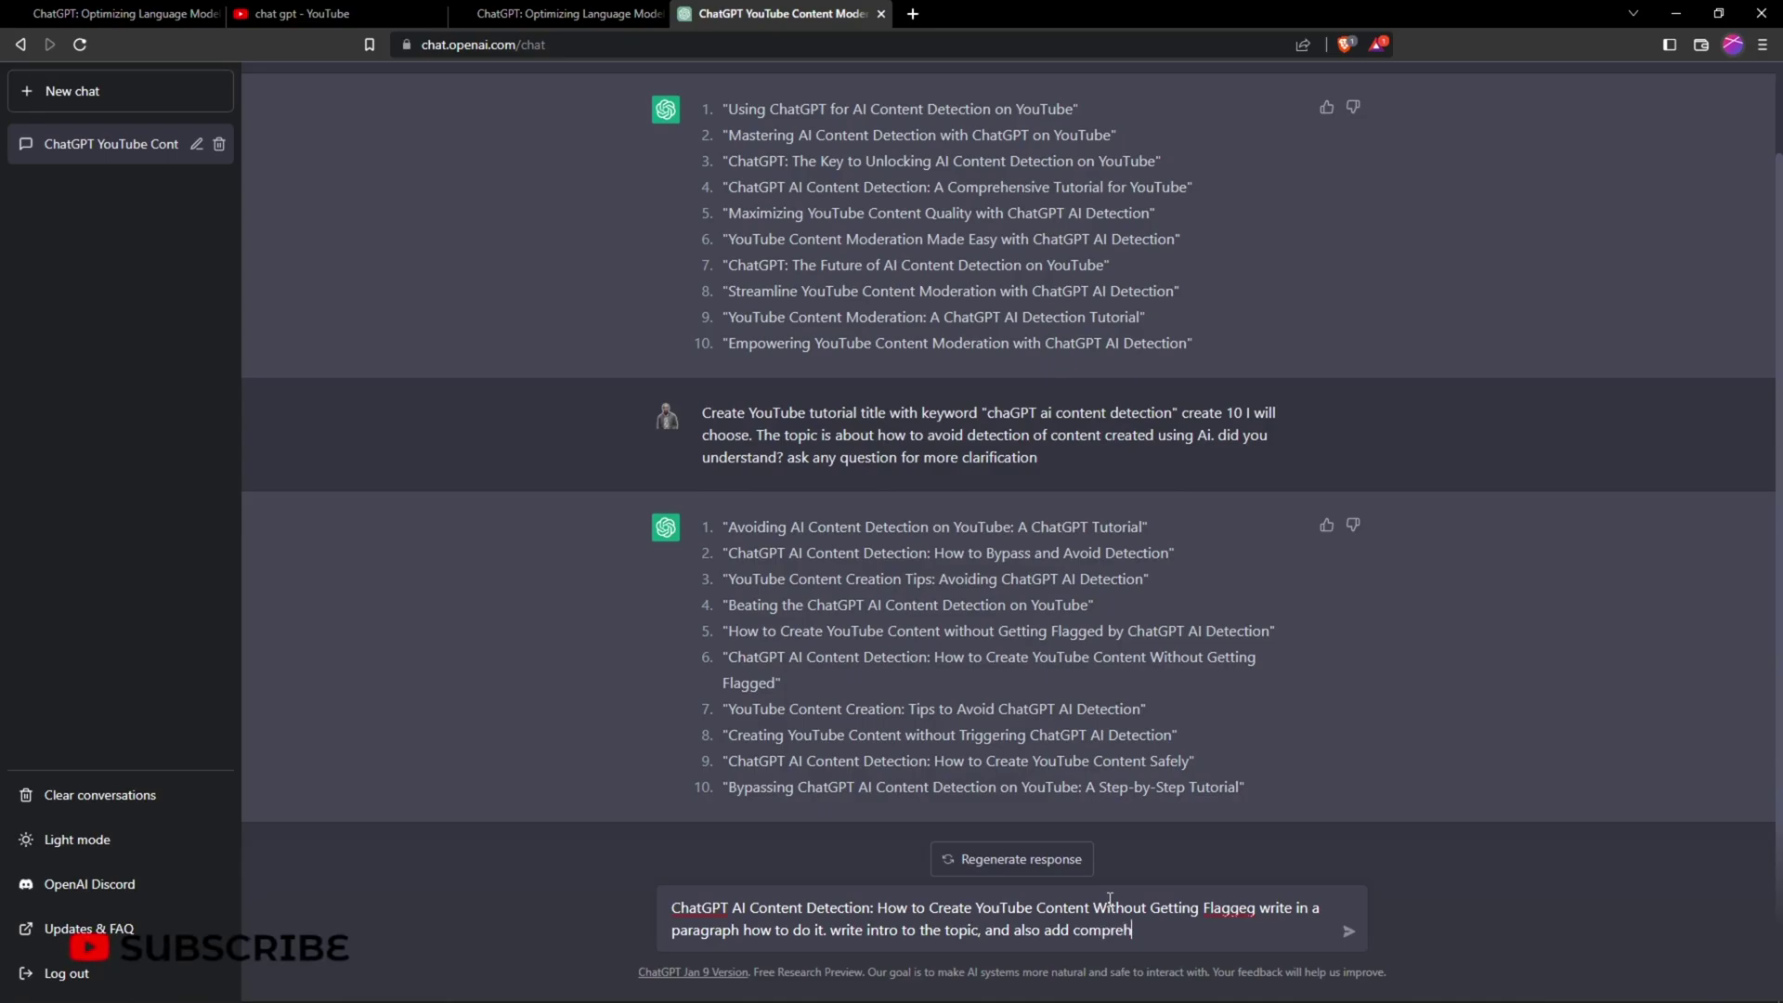
pyautogui.write('ensive')
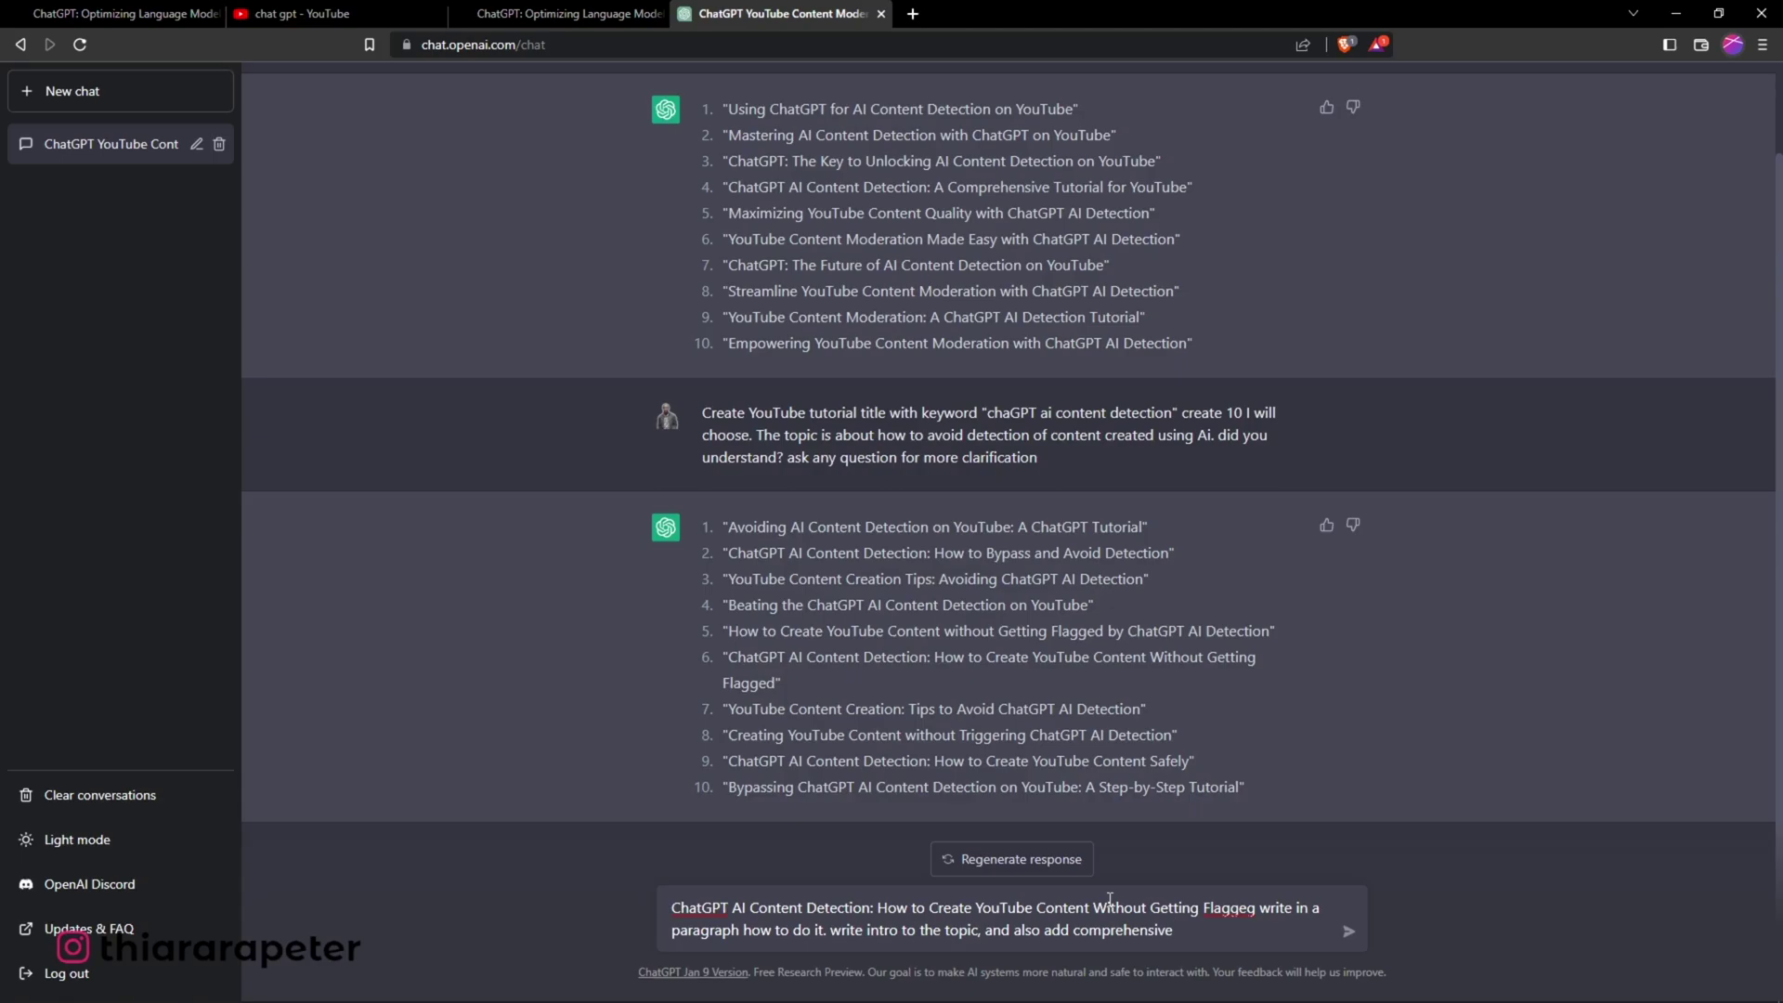
pyautogui.write(' detail info in  a pragraph and also add a summary all in paragraph. did you understand?')
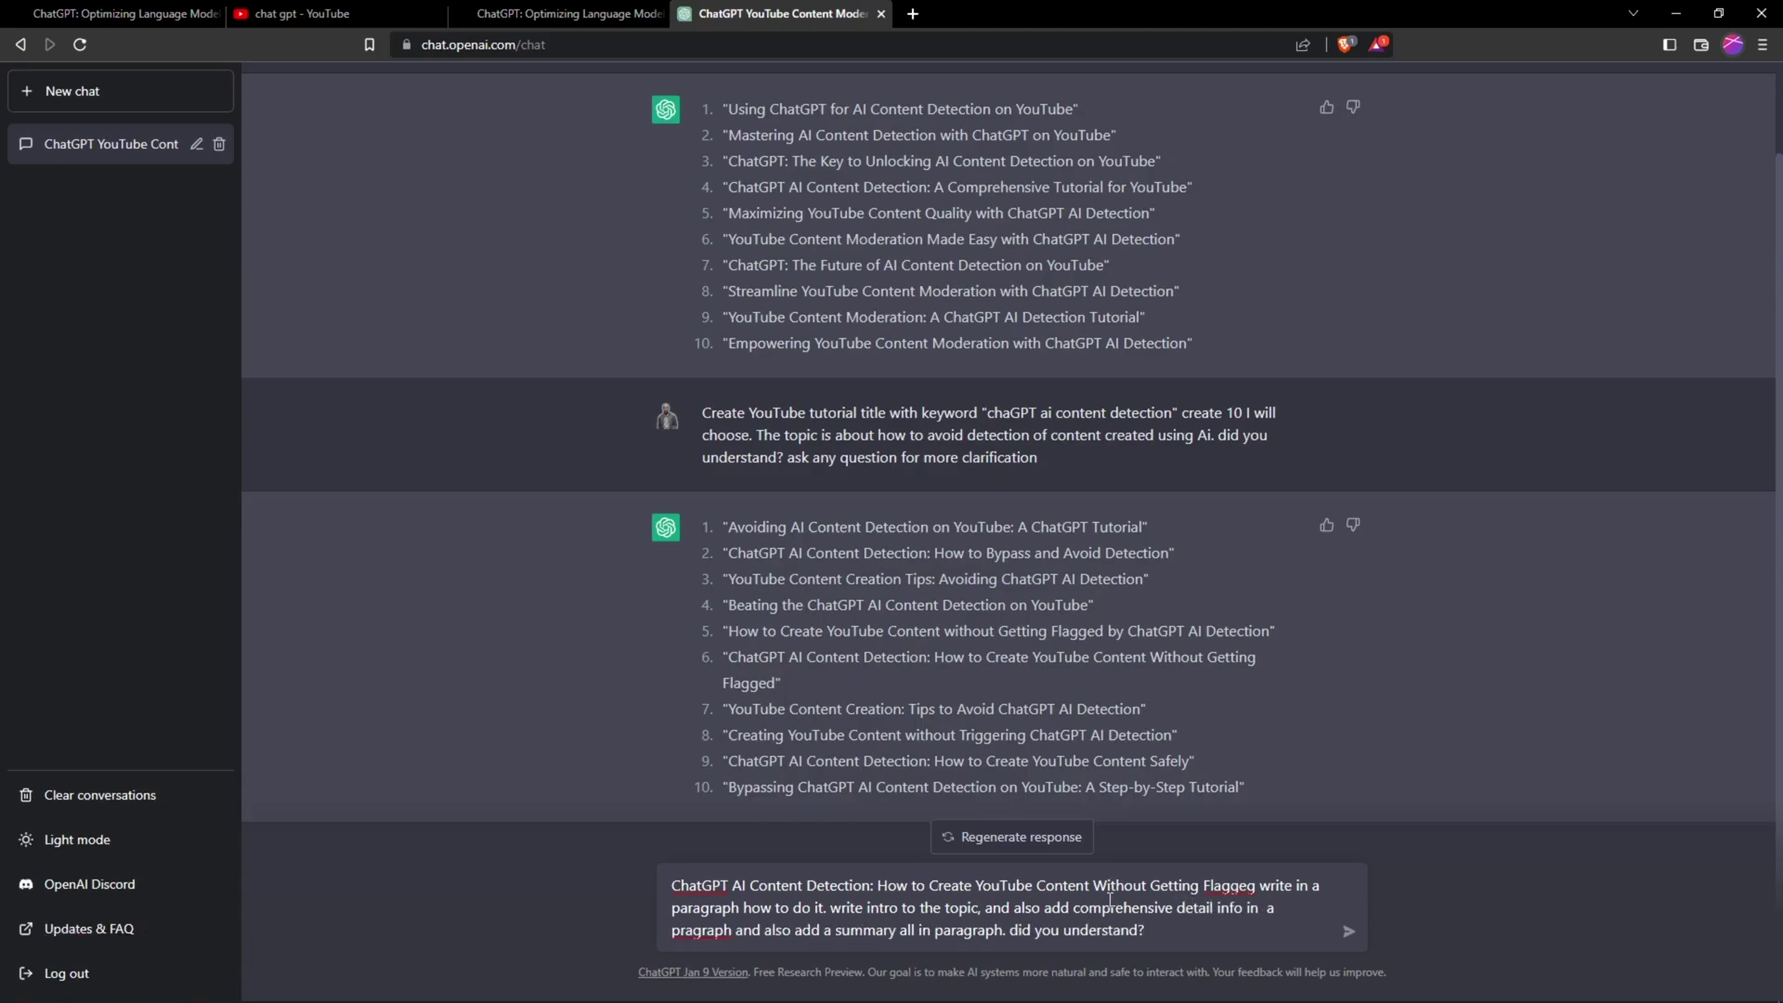
pyautogui.press('Return')
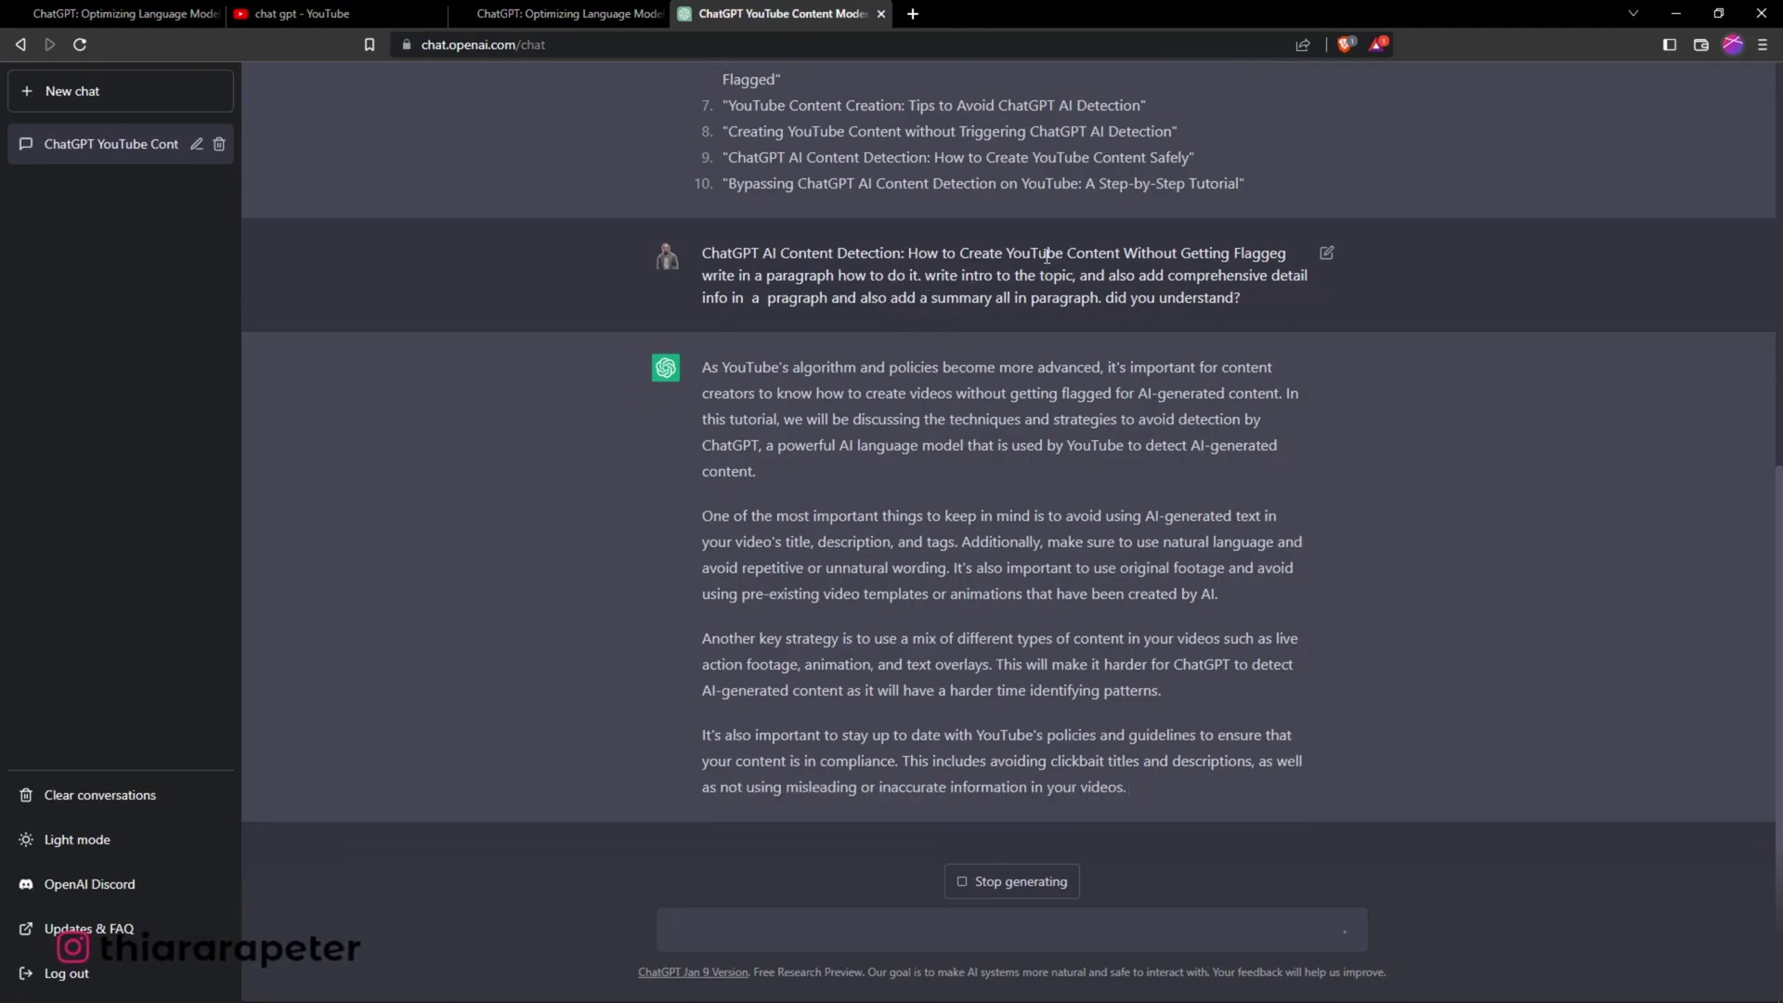
# Let ChatGPT finish the article through its summary paragraph, then scroll back up.
pyautogui.moveTo(1006, 208); pyautogui.dragTo(1045, 151)
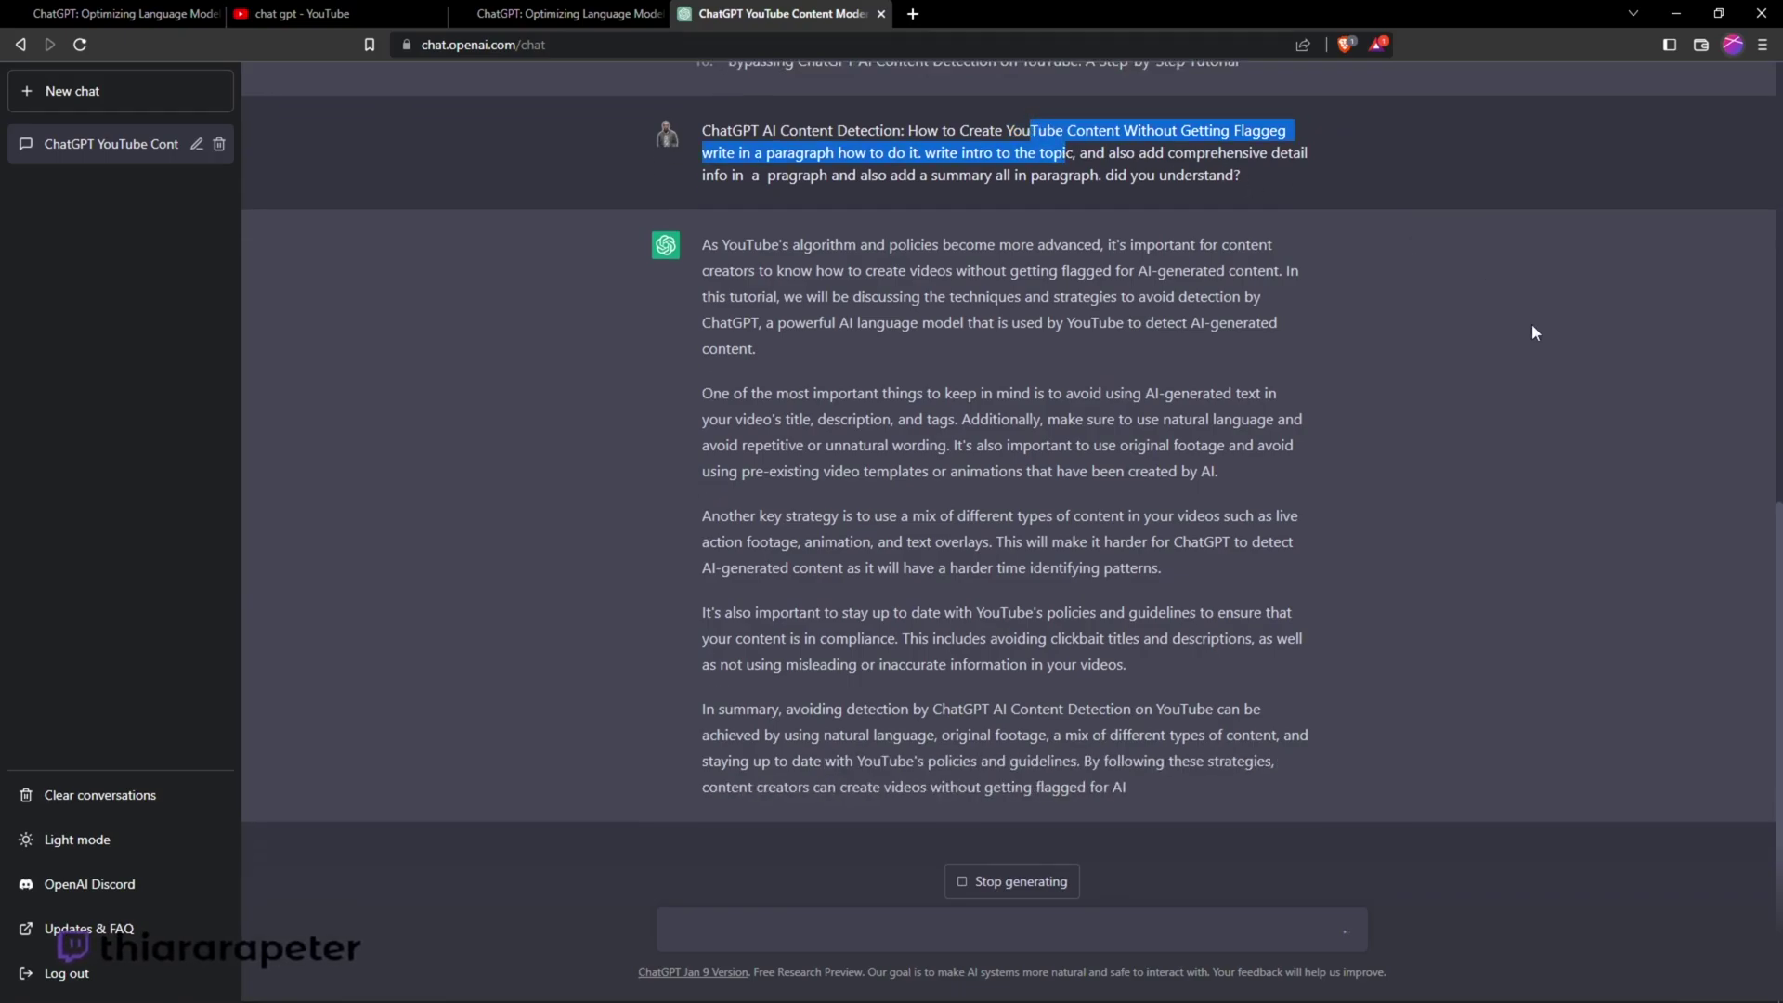
pyautogui.click(1196, 265)
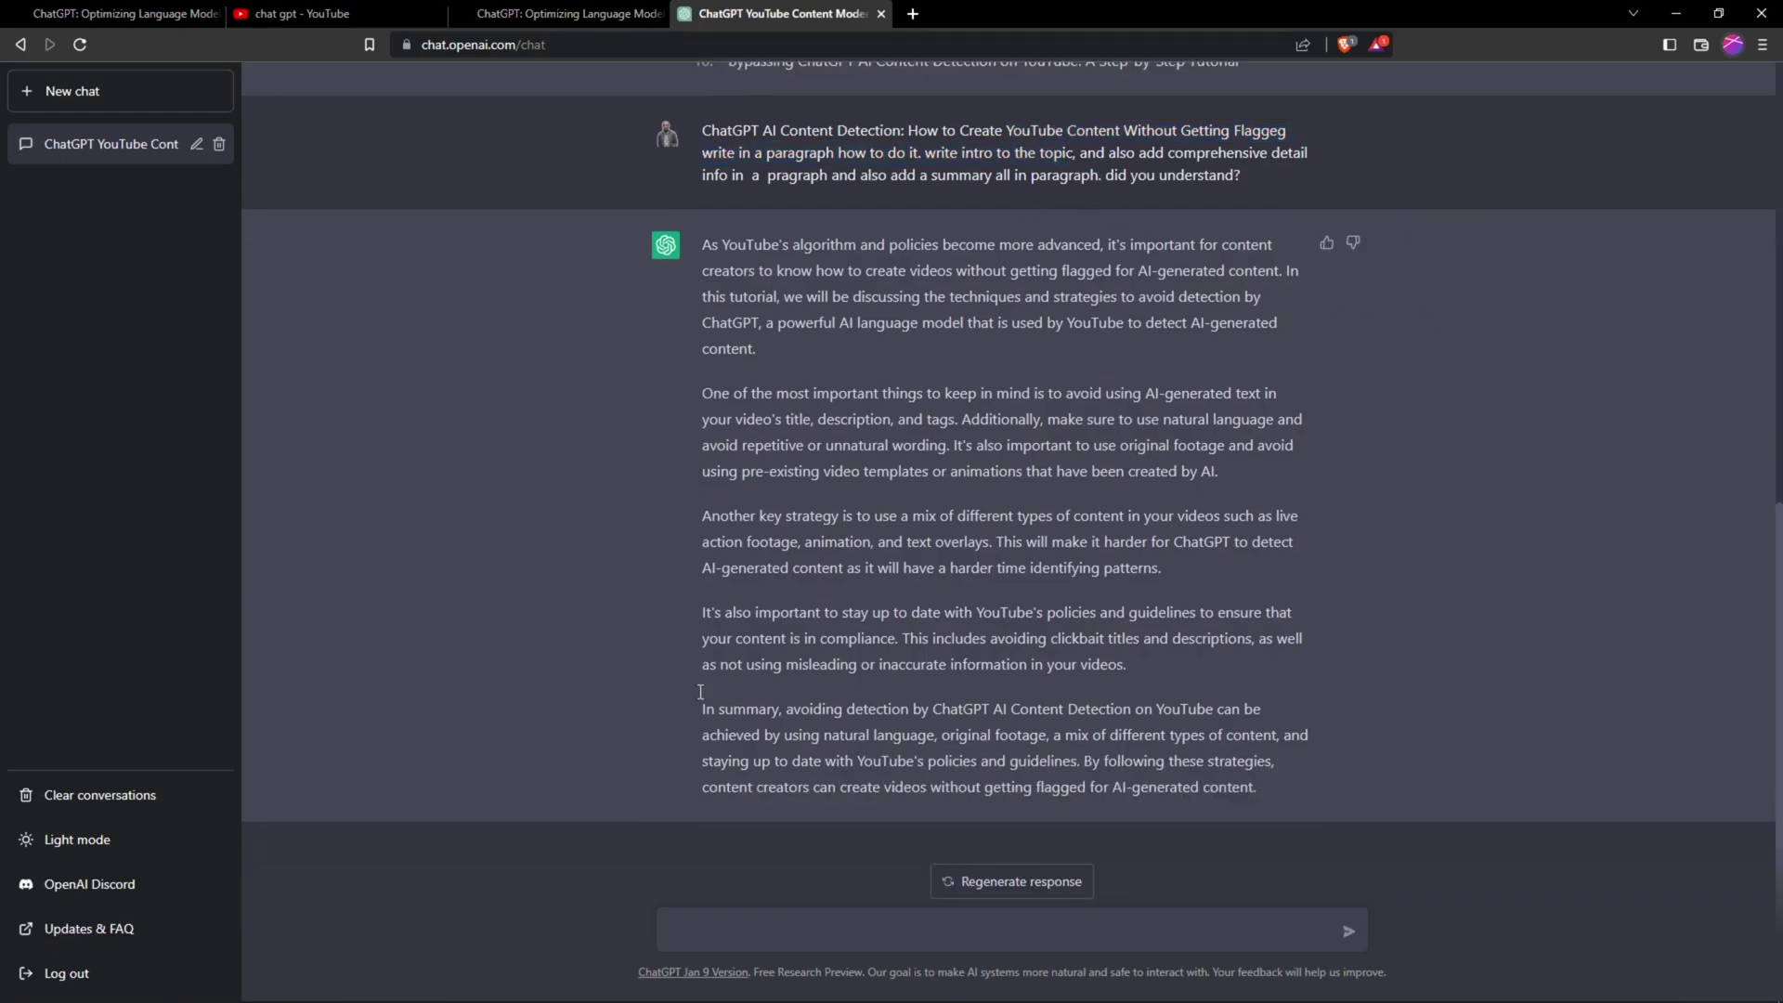
pyautogui.scroll(2, 774, 410)
# Select the entire generated article and copy it.
pyautogui.scroll(-1, 717, 315)
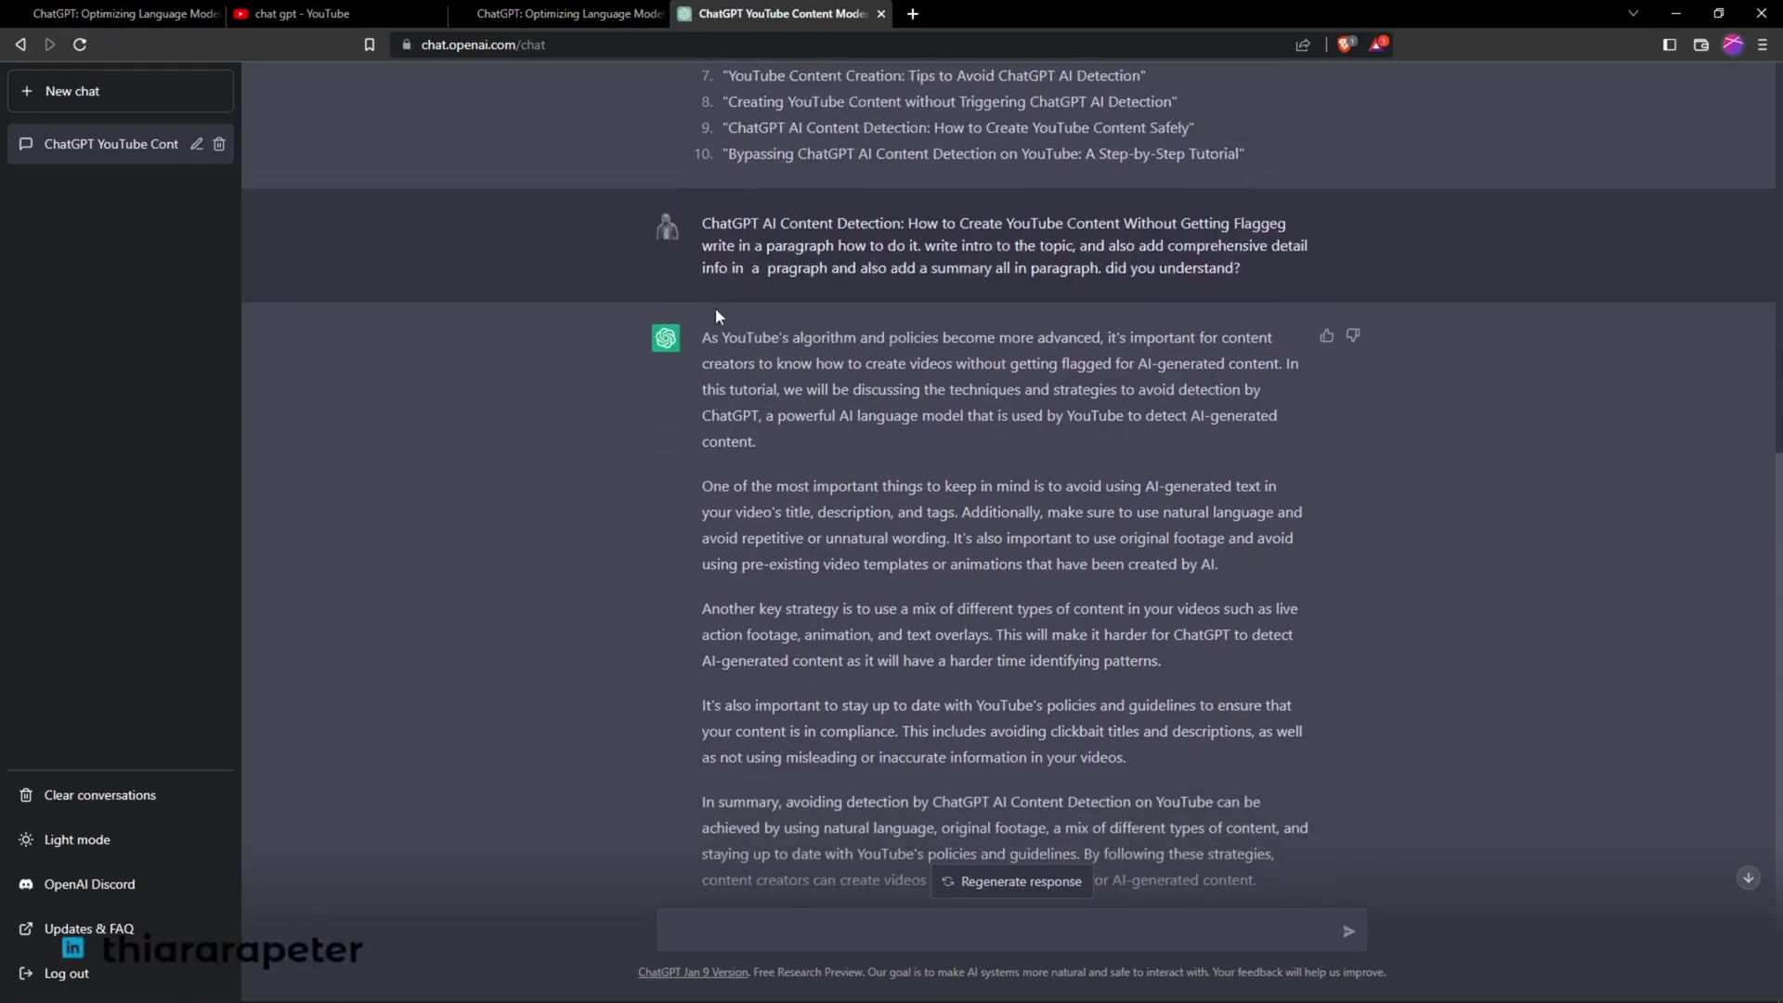
pyautogui.moveTo(708, 334); pyautogui.dragTo(984, 486)
pyautogui.click(871, 409)
pyautogui.moveTo(704, 336); pyautogui.dragTo(649, 752)
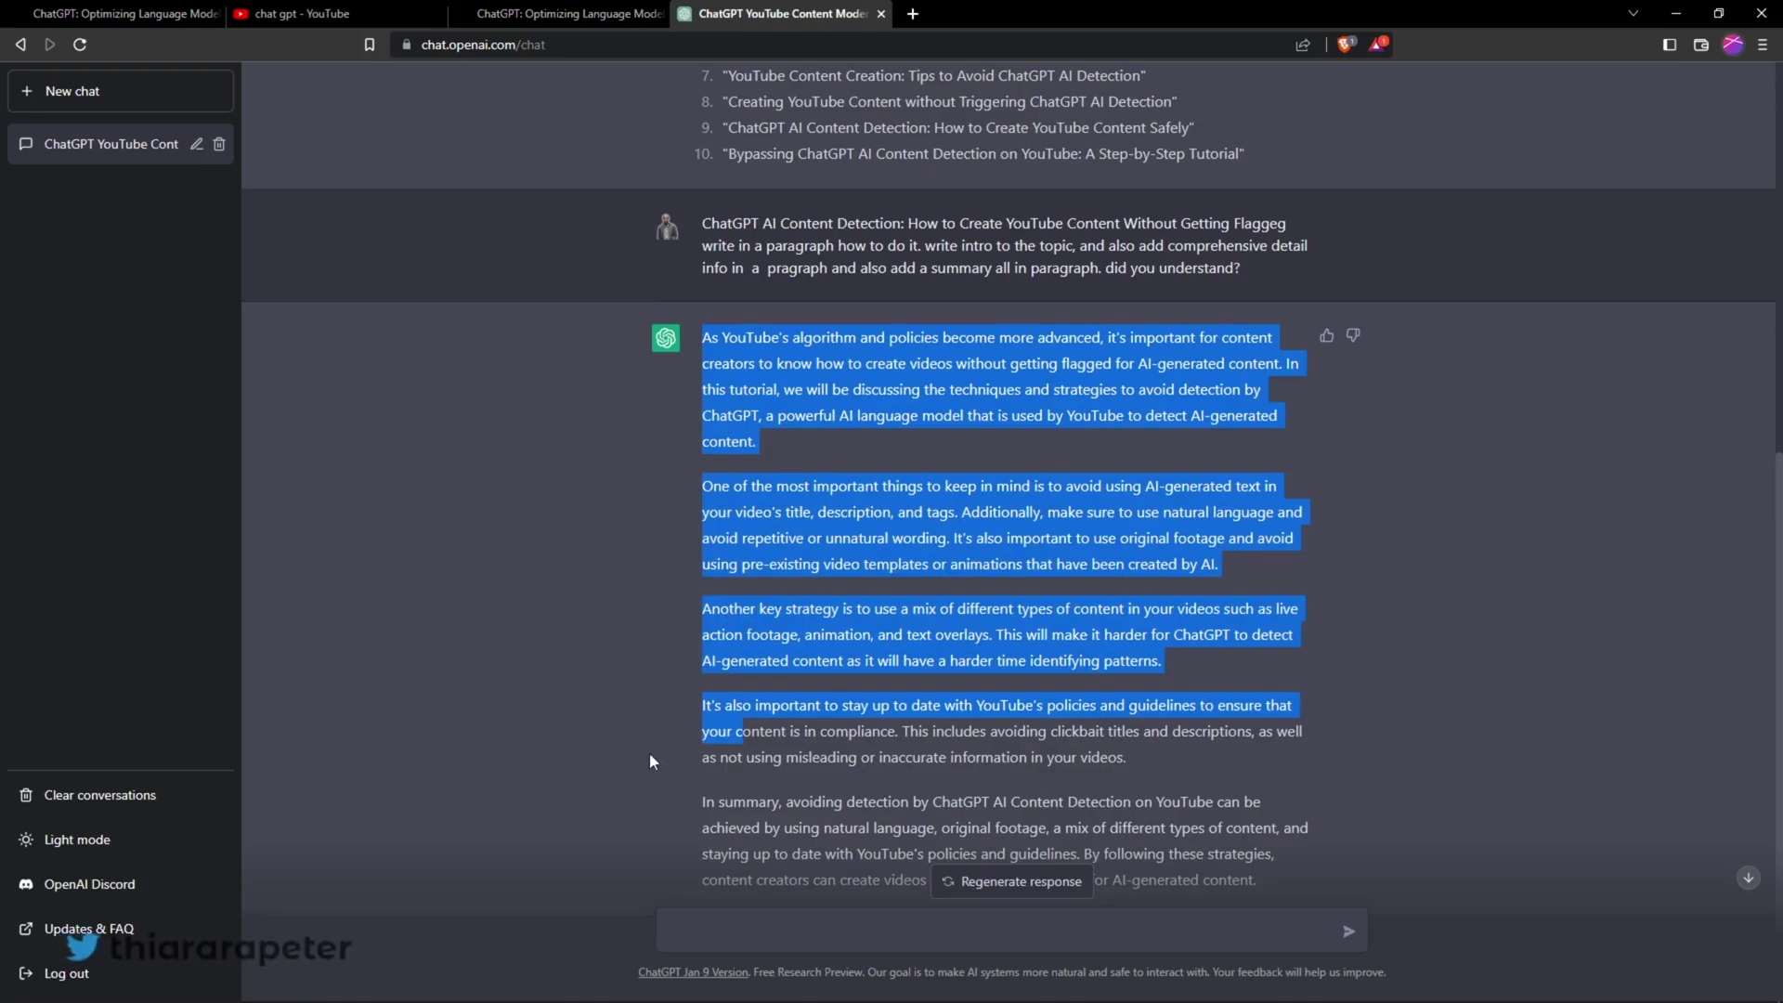
pyautogui.click(715, 506)
pyautogui.moveTo(708, 479); pyautogui.dragTo(771, 766)
pyautogui.click(728, 805)
pyautogui.moveTo(703, 337); pyautogui.dragTo(1255, 880)
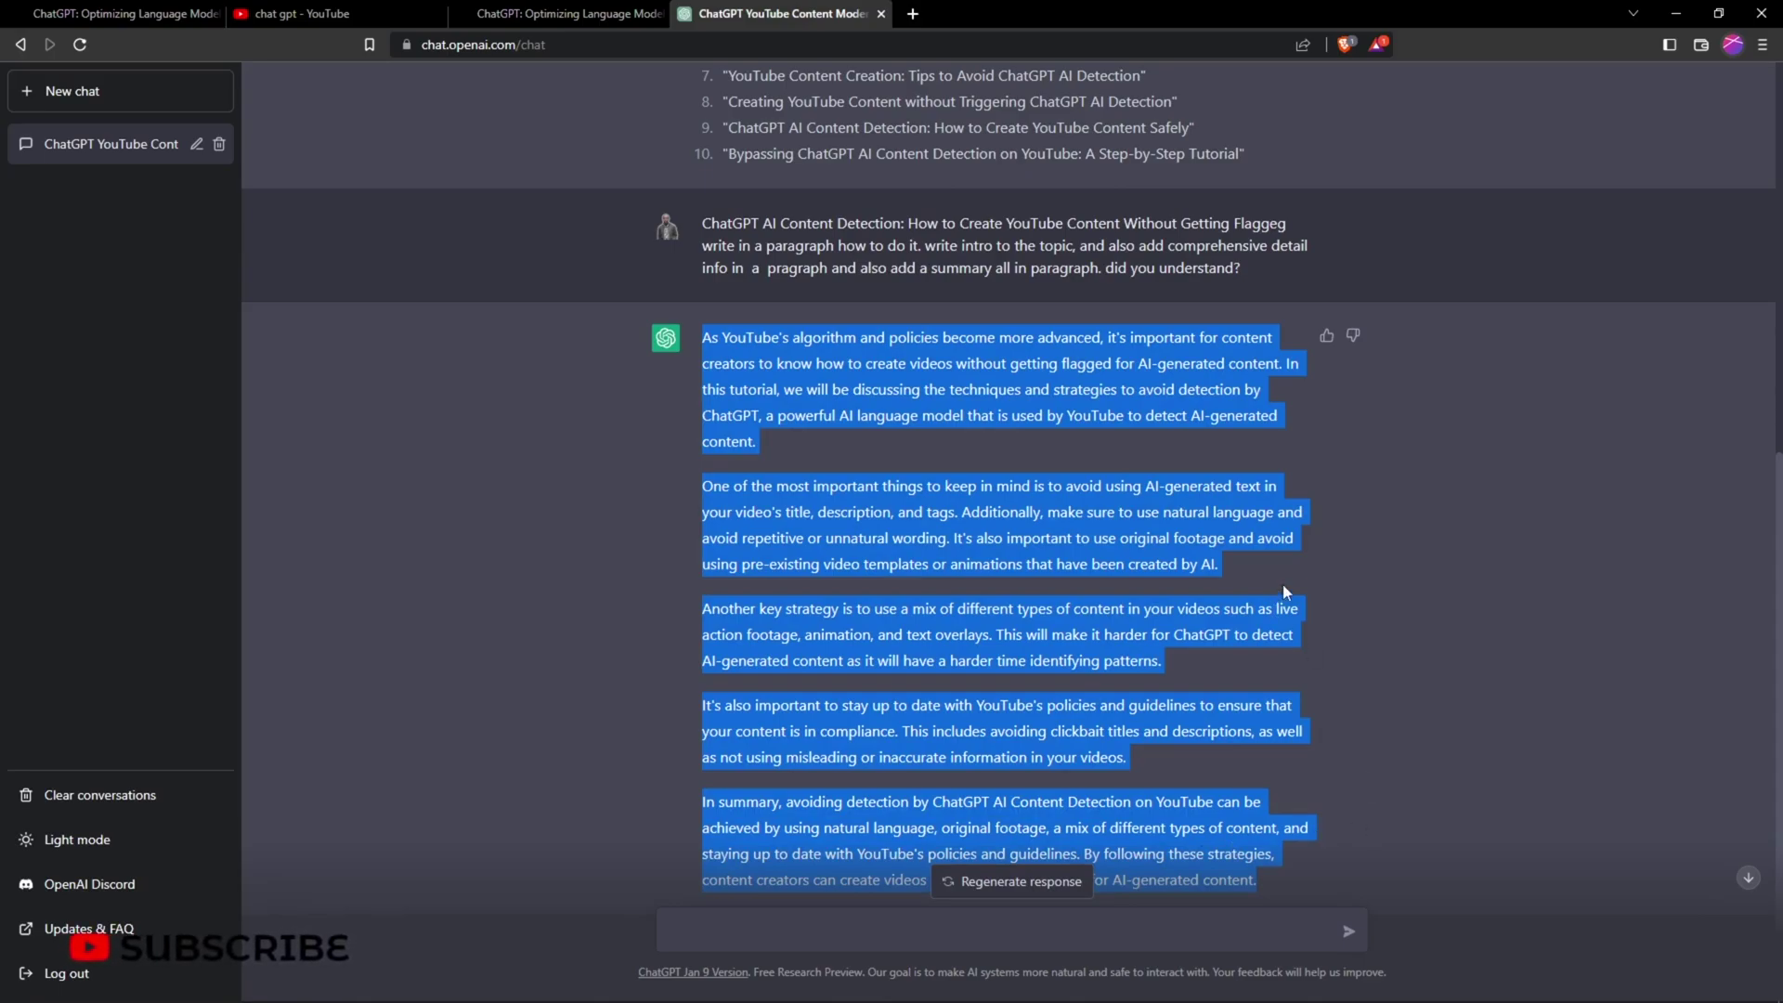
pyautogui.rightClick(982, 381)
pyautogui.click(1013, 390)
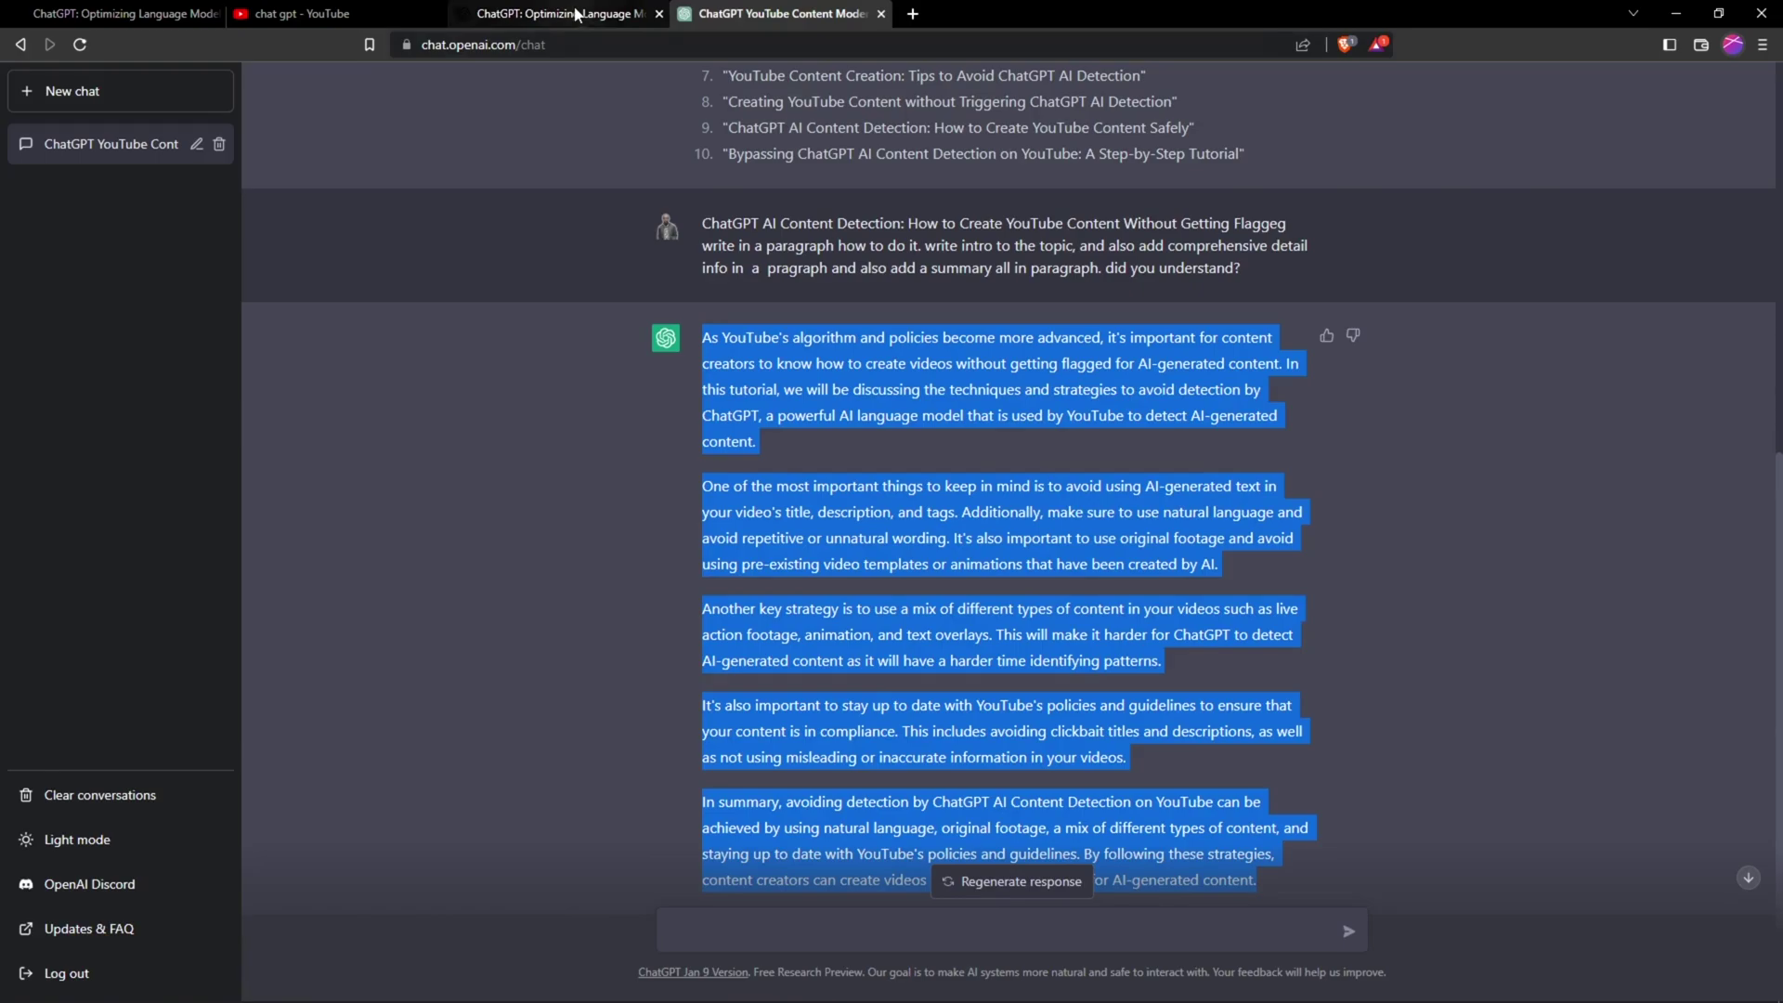
# Close the OpenAI blog post tab and open a new blank tab.
pyautogui.click(636, 17)
pyautogui.click(655, 14)
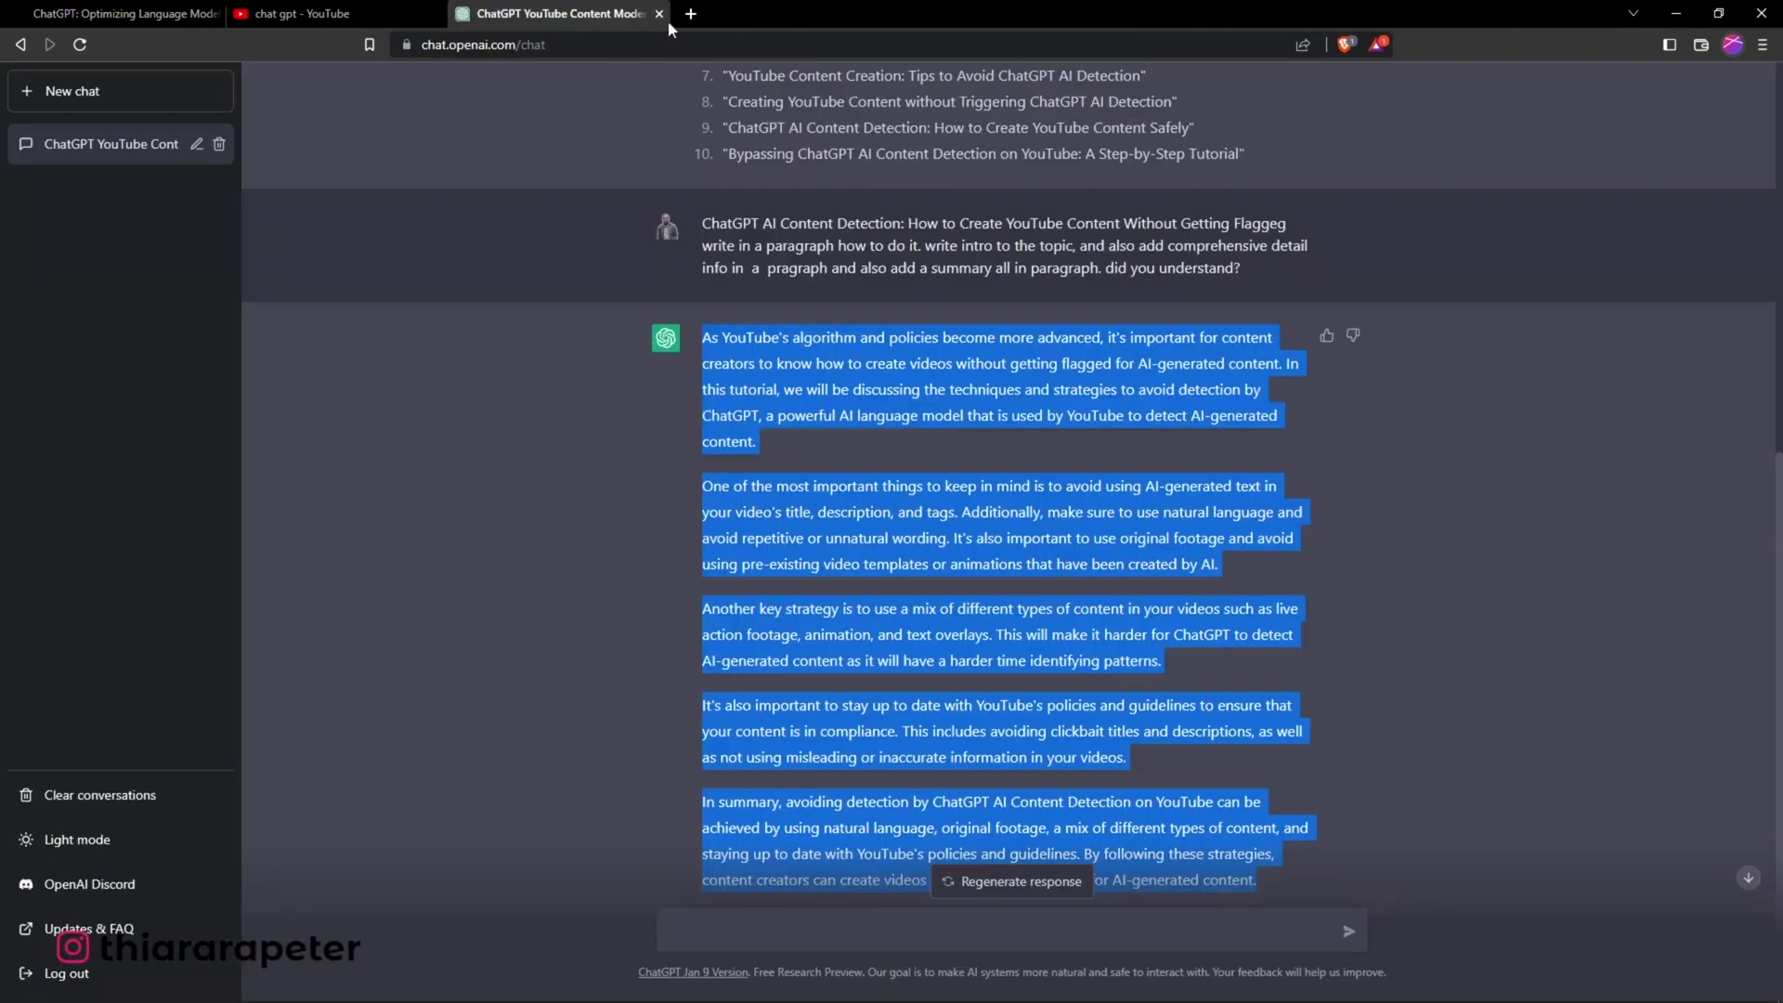
pyautogui.click(689, 14)
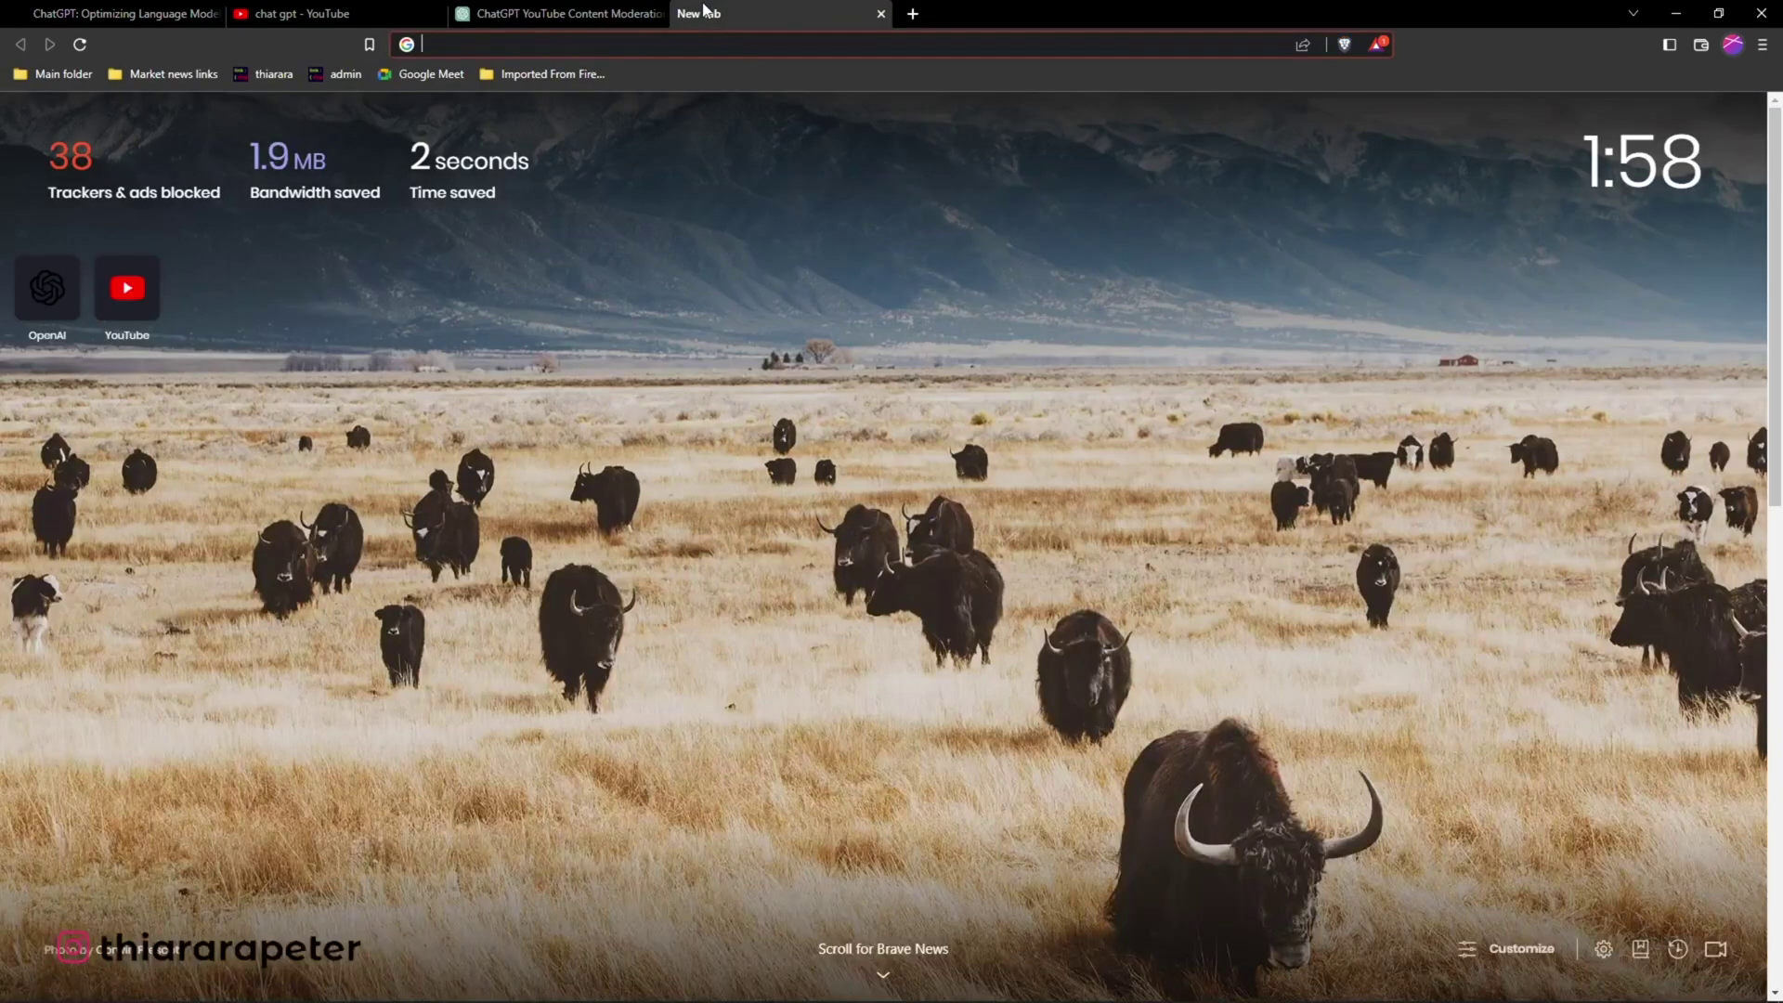
# Search 'ai content detection' and open the Writer and Content at Scale detectors in new tabs.
pyautogui.write('ai content detection')
pyautogui.press('Return')
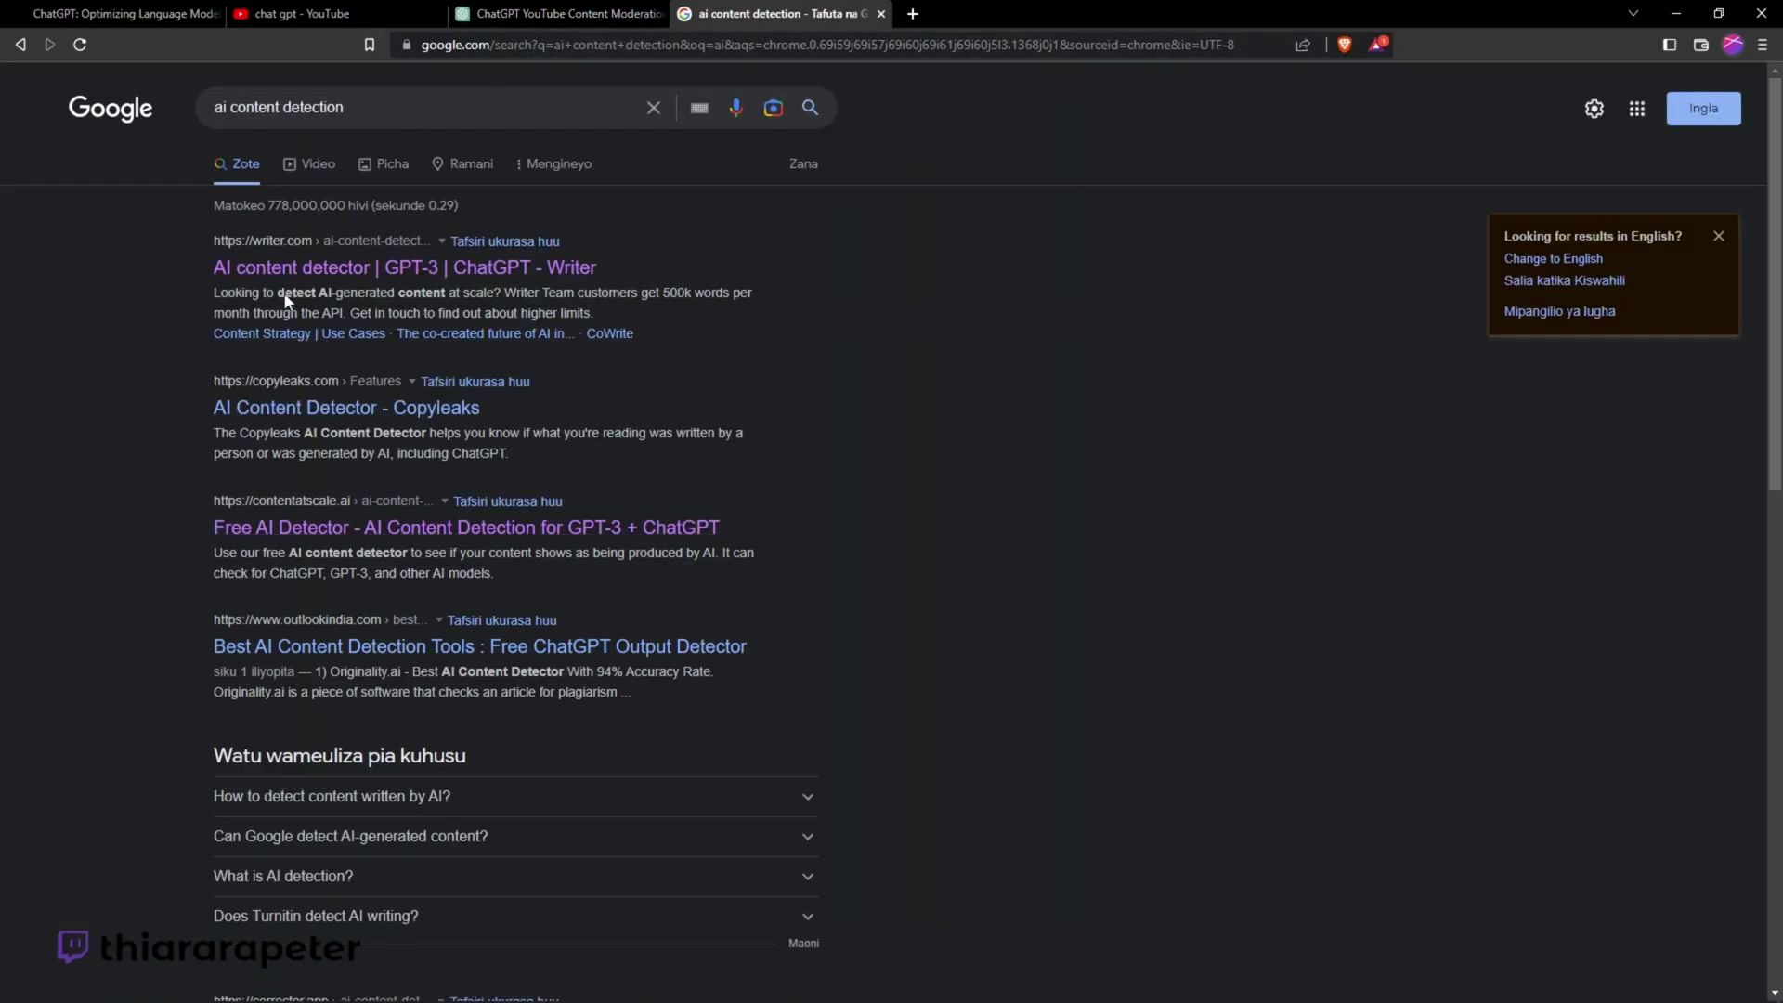
pyautogui.rightClick(311, 269)
pyautogui.click(353, 284)
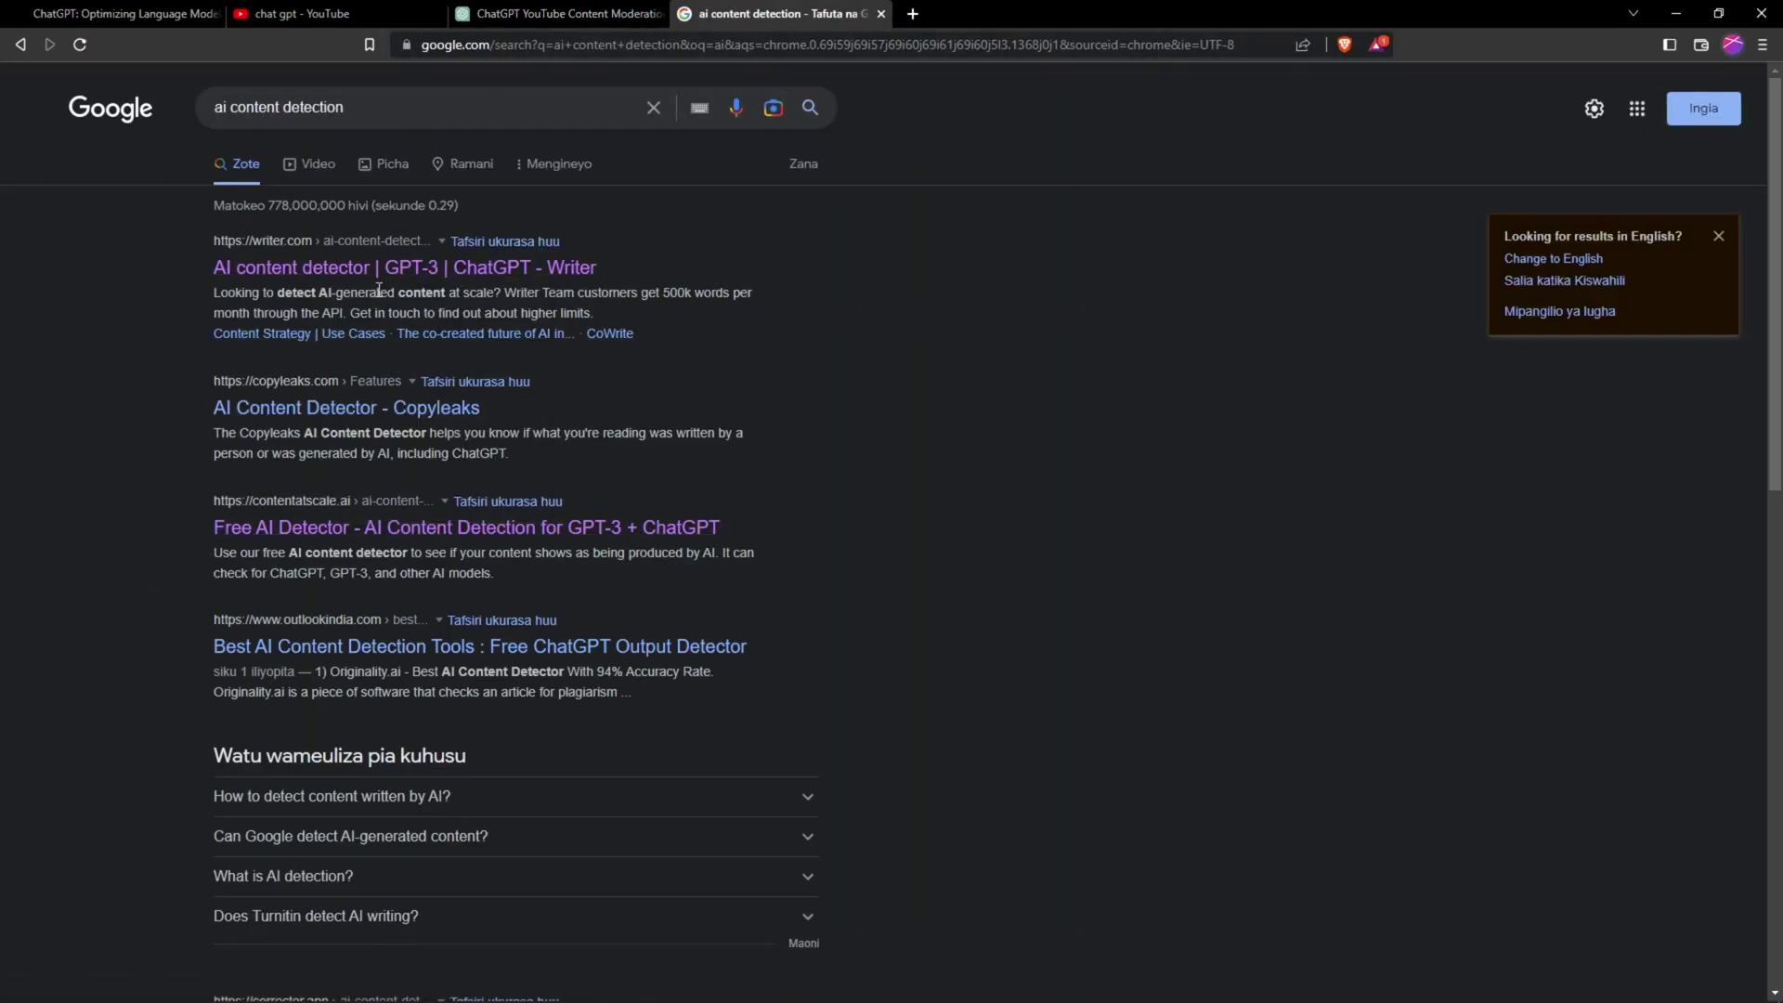
pyautogui.rightClick(327, 532)
pyautogui.click(387, 545)
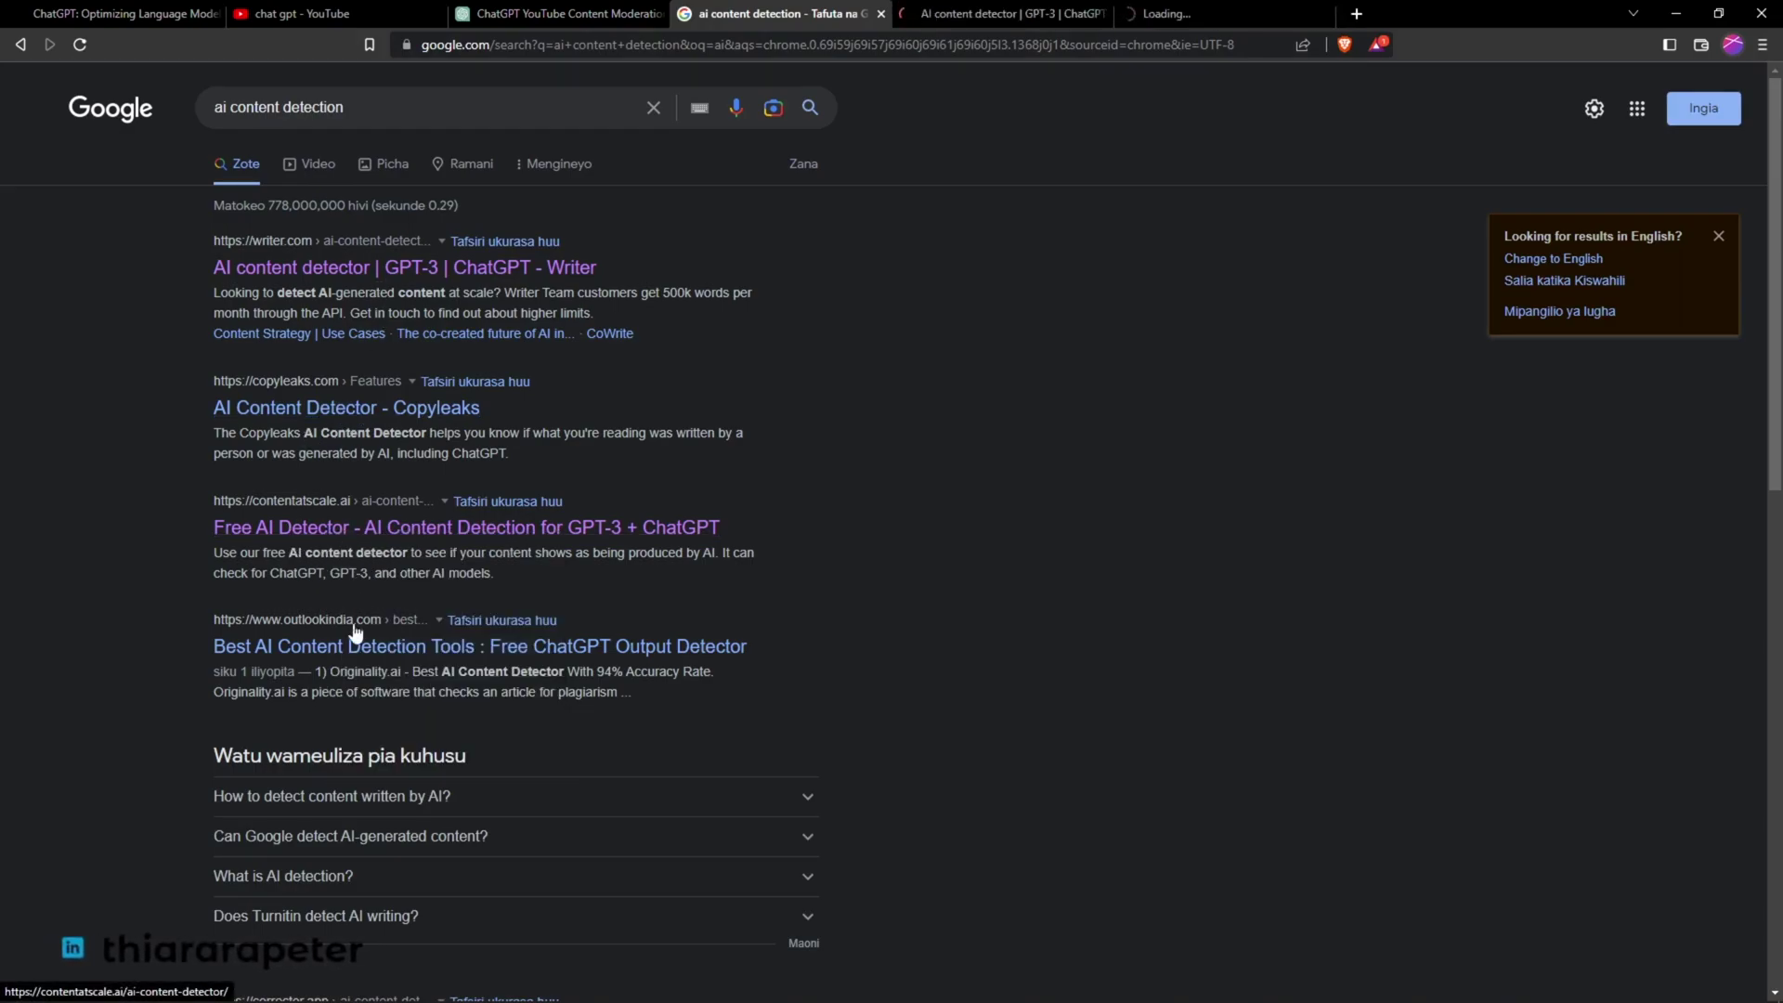
# Open the Copyleaks detector in a new tab, then close it again.
pyautogui.rightClick(325, 408)
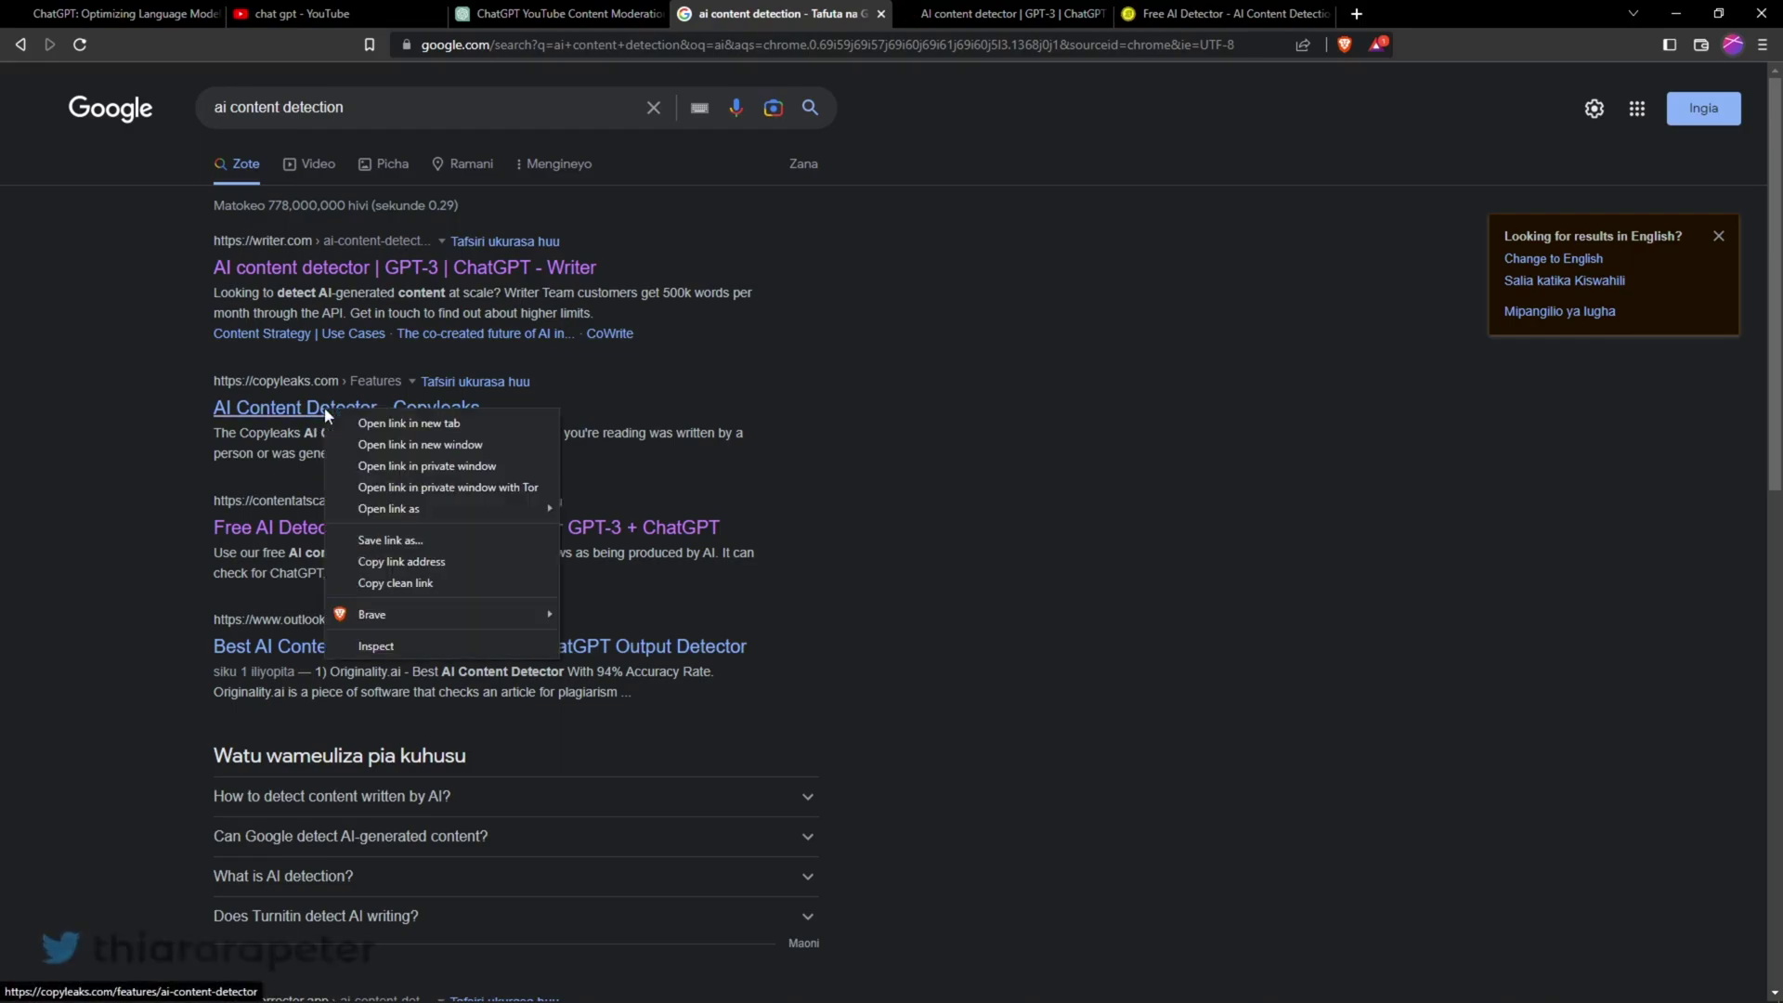
pyautogui.click(447, 423)
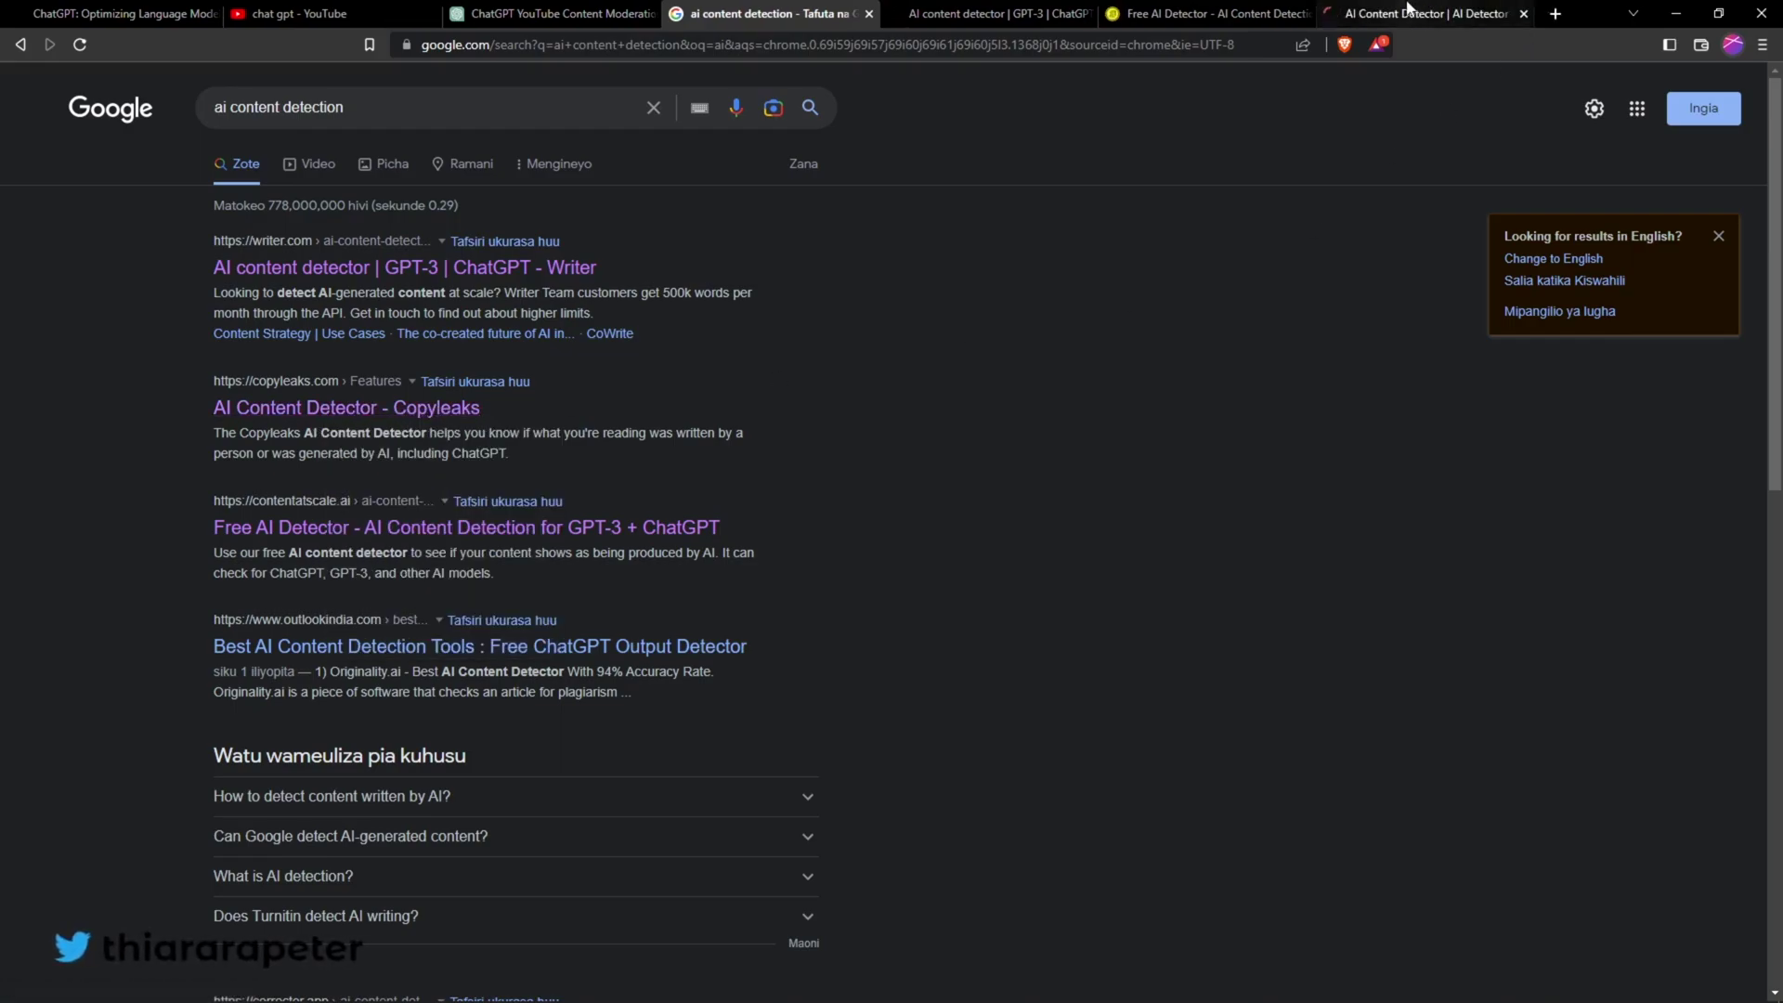
pyautogui.click(1322, 25)
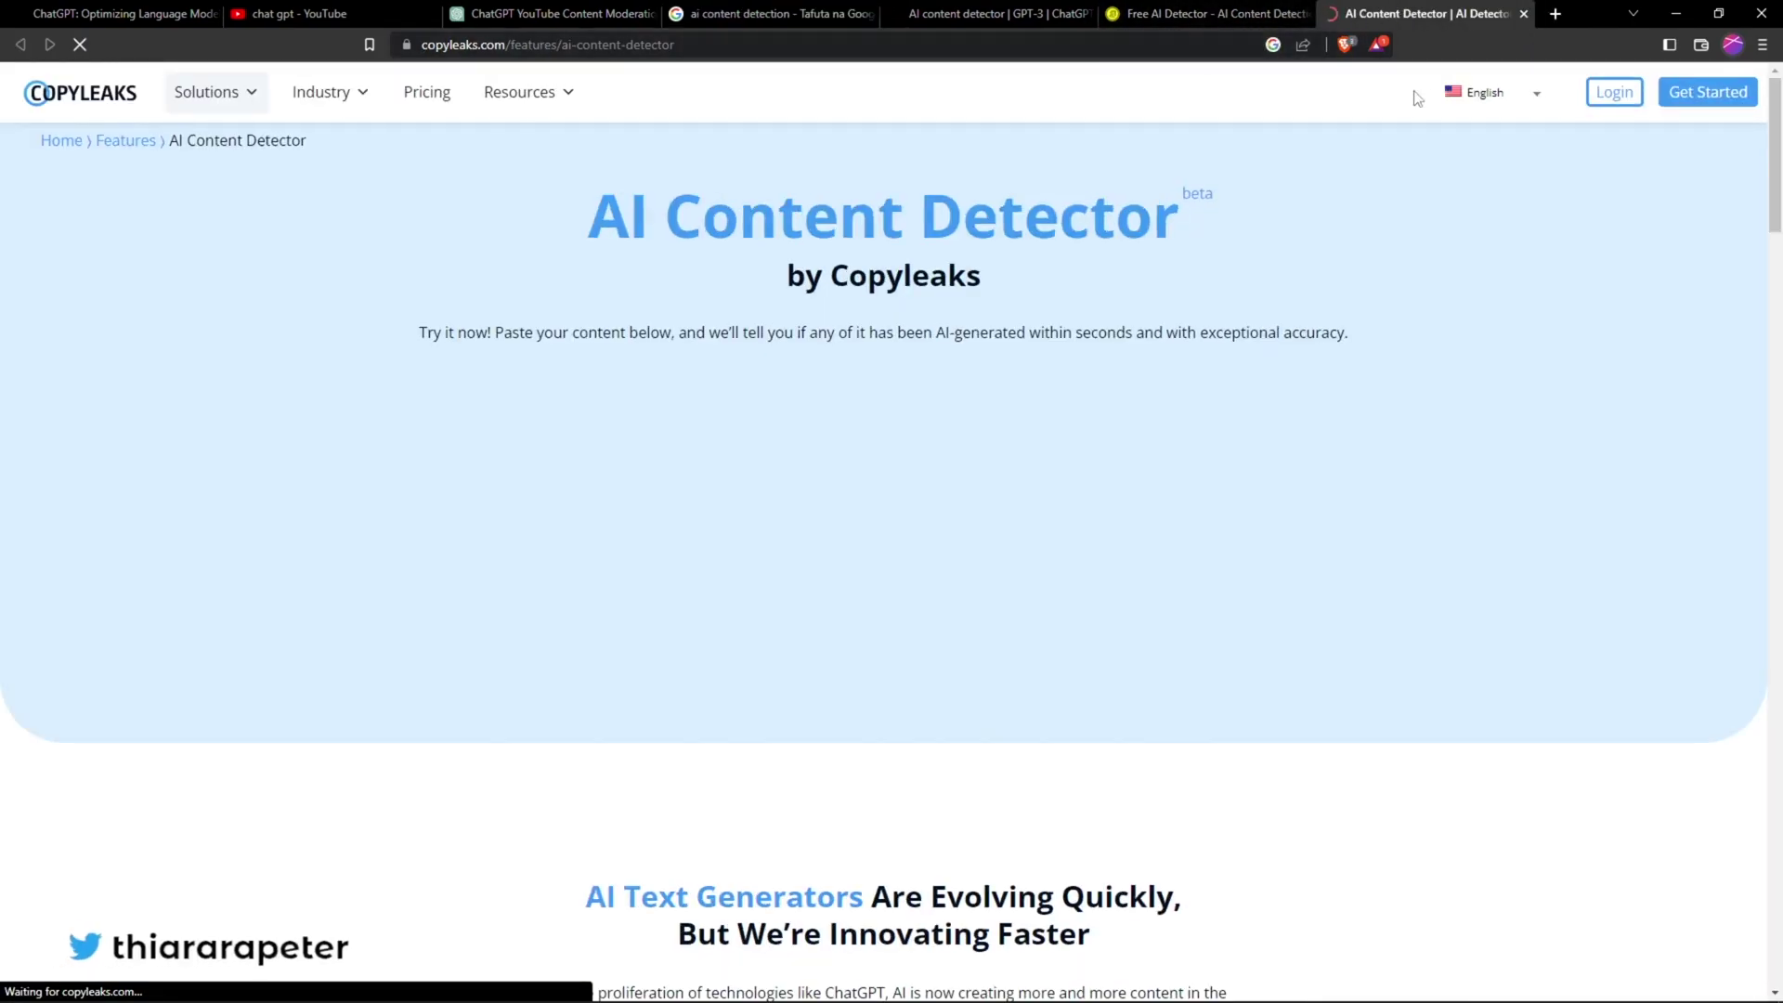
pyautogui.click(1523, 14)
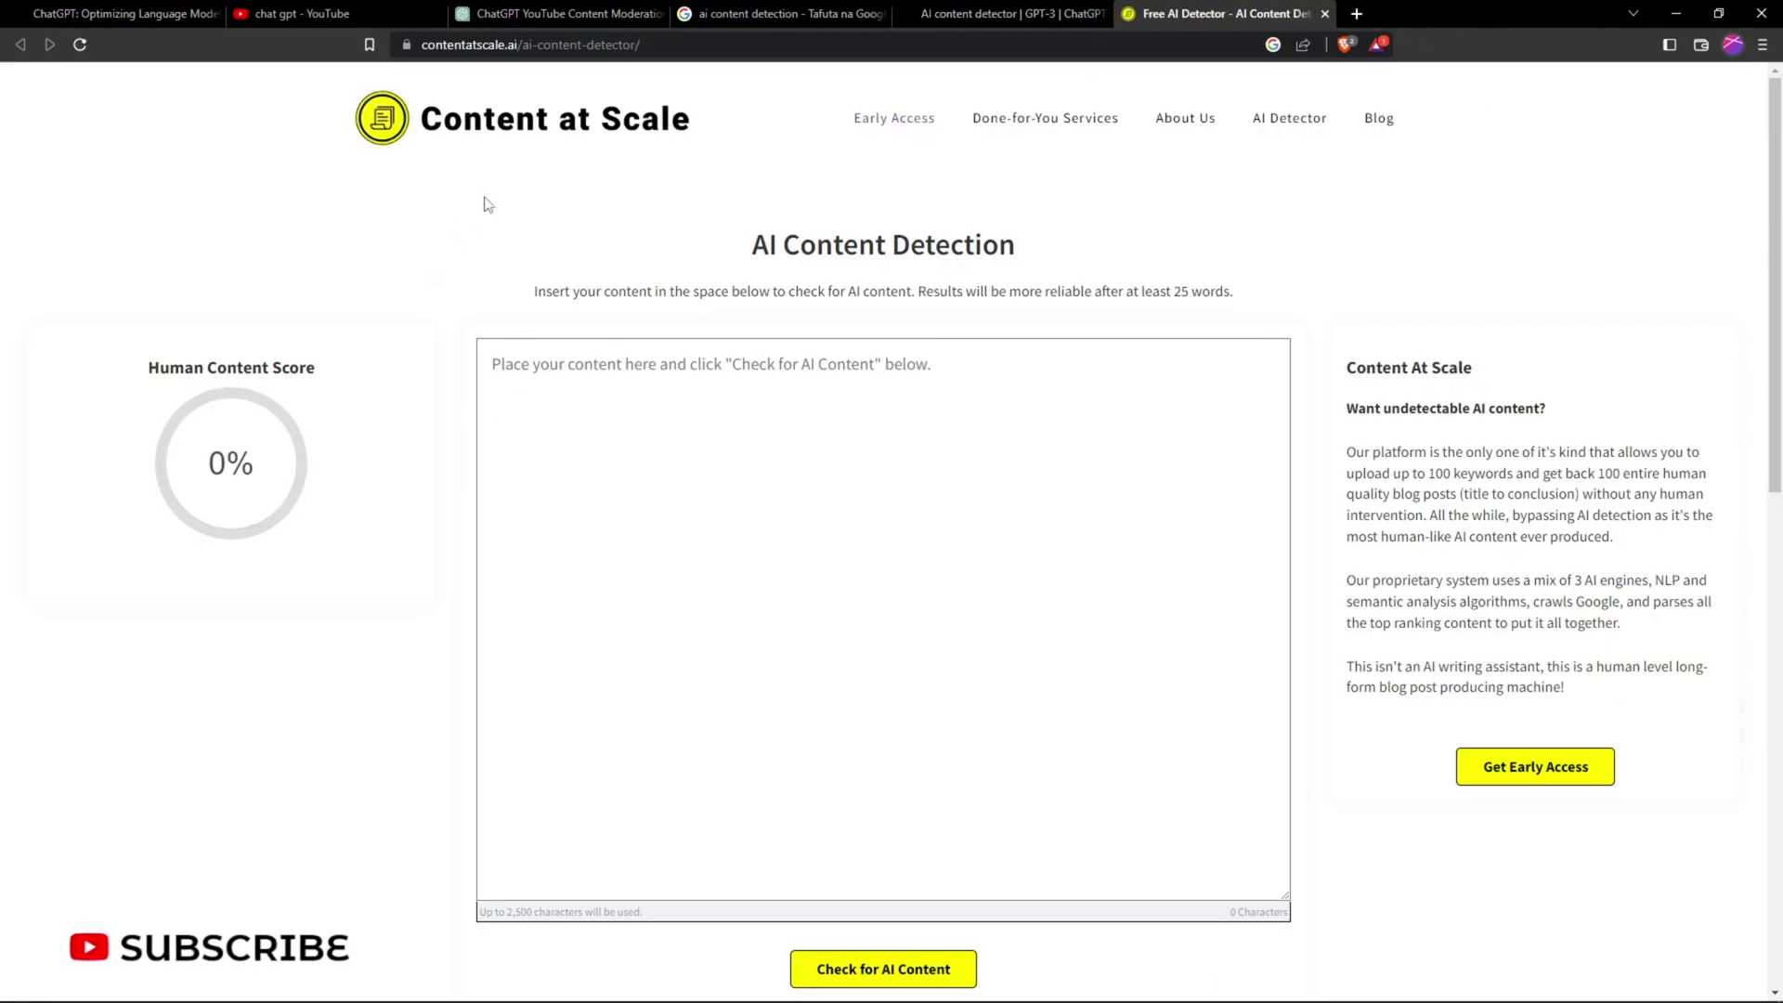
pyautogui.moveTo(757, 135); pyautogui.dragTo(446, 125)
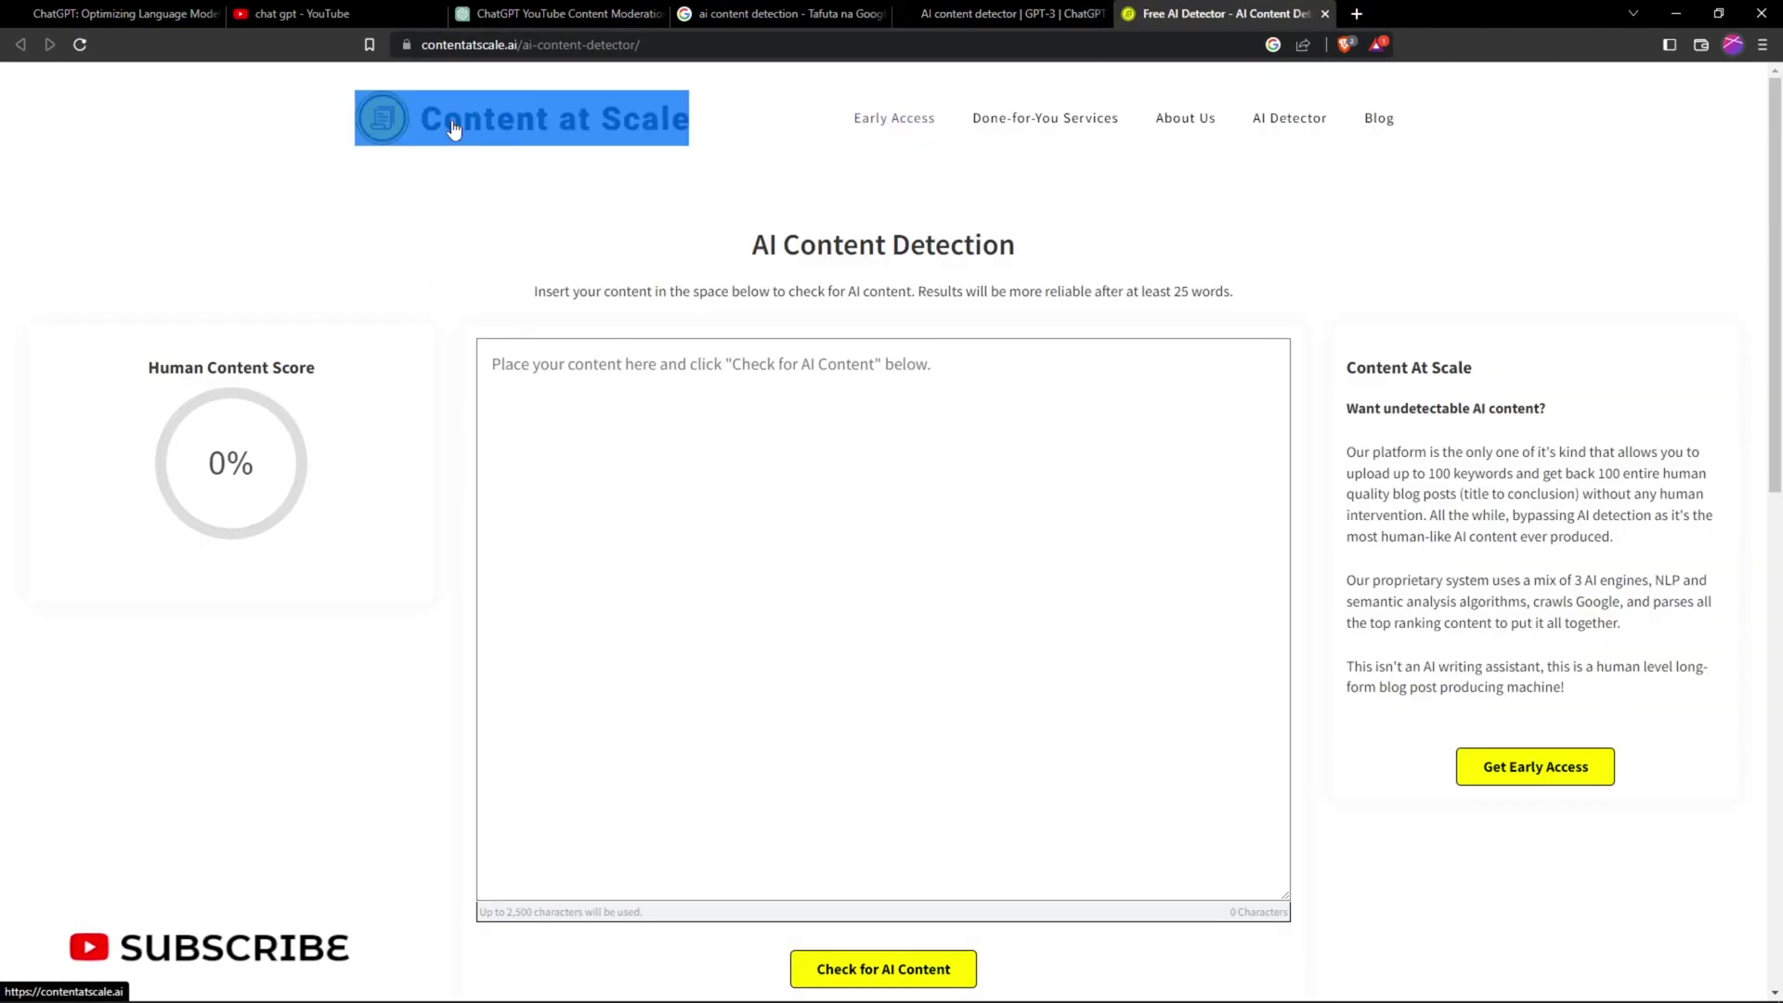
# Paste the article into Writer's detector and delete the summary paragraph, scoring 33% human-generated.
pyautogui.click(697, 219)
pyautogui.click(1007, 14)
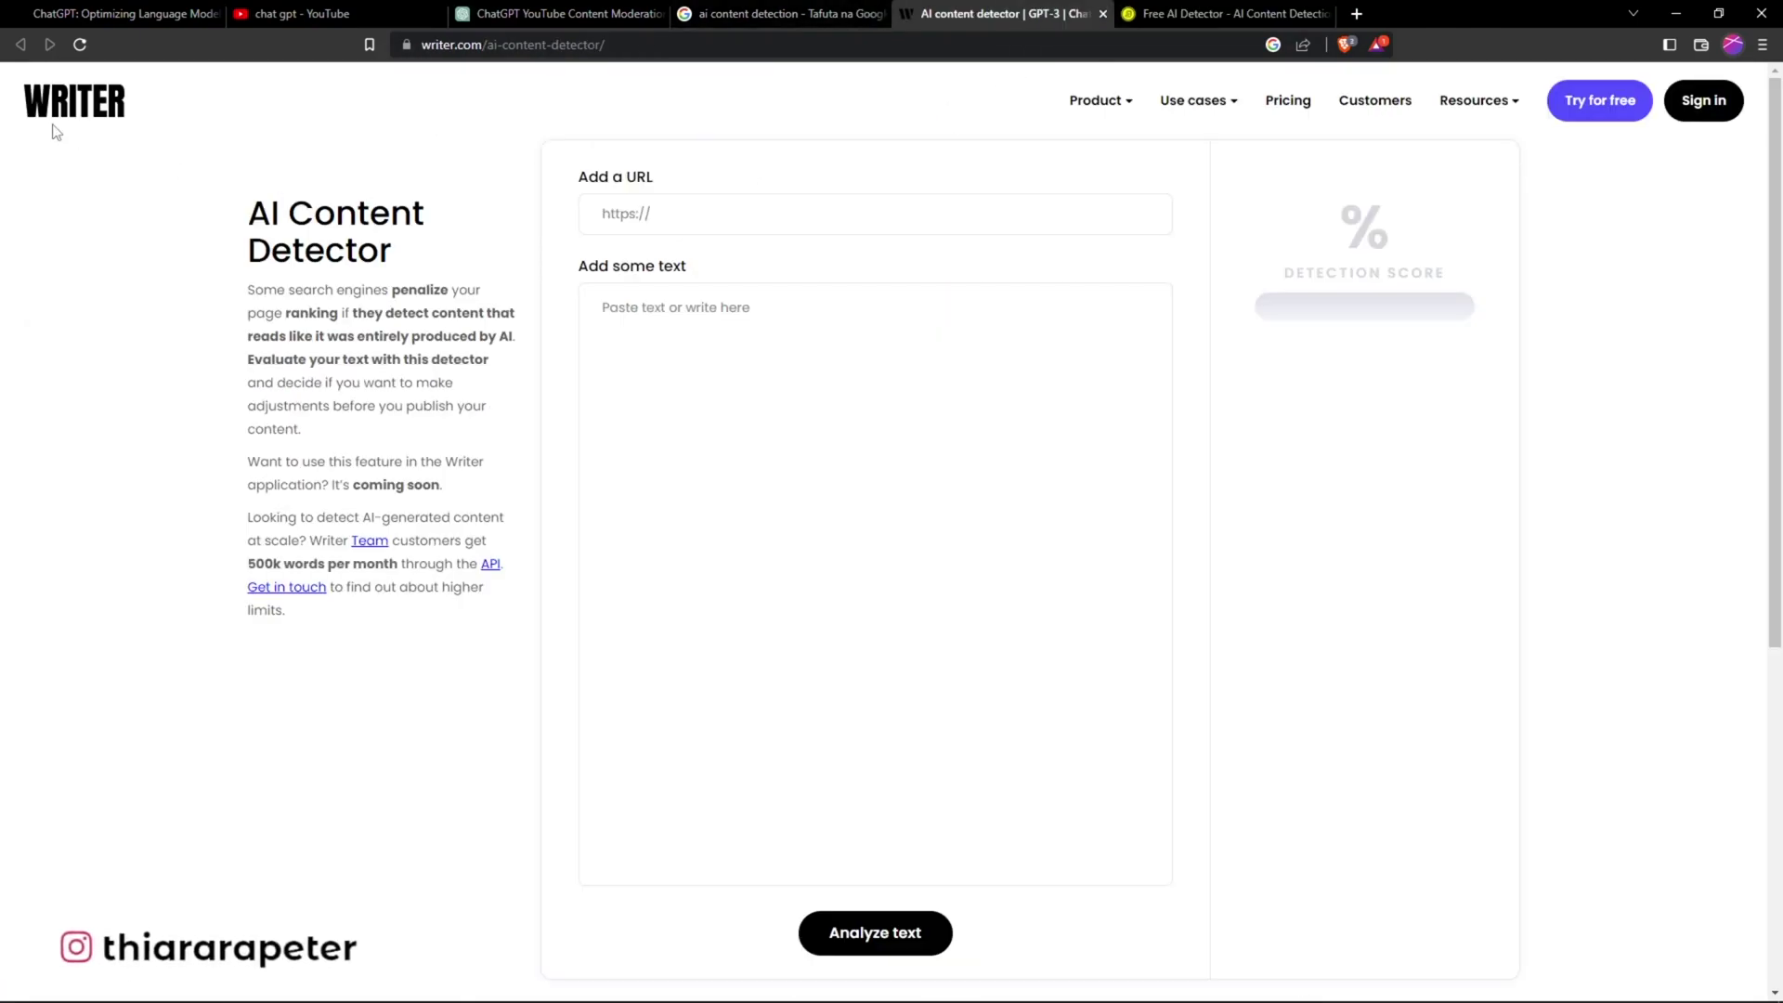
pyautogui.click(747, 304)
pyautogui.hotkey('ctrl', 'v')
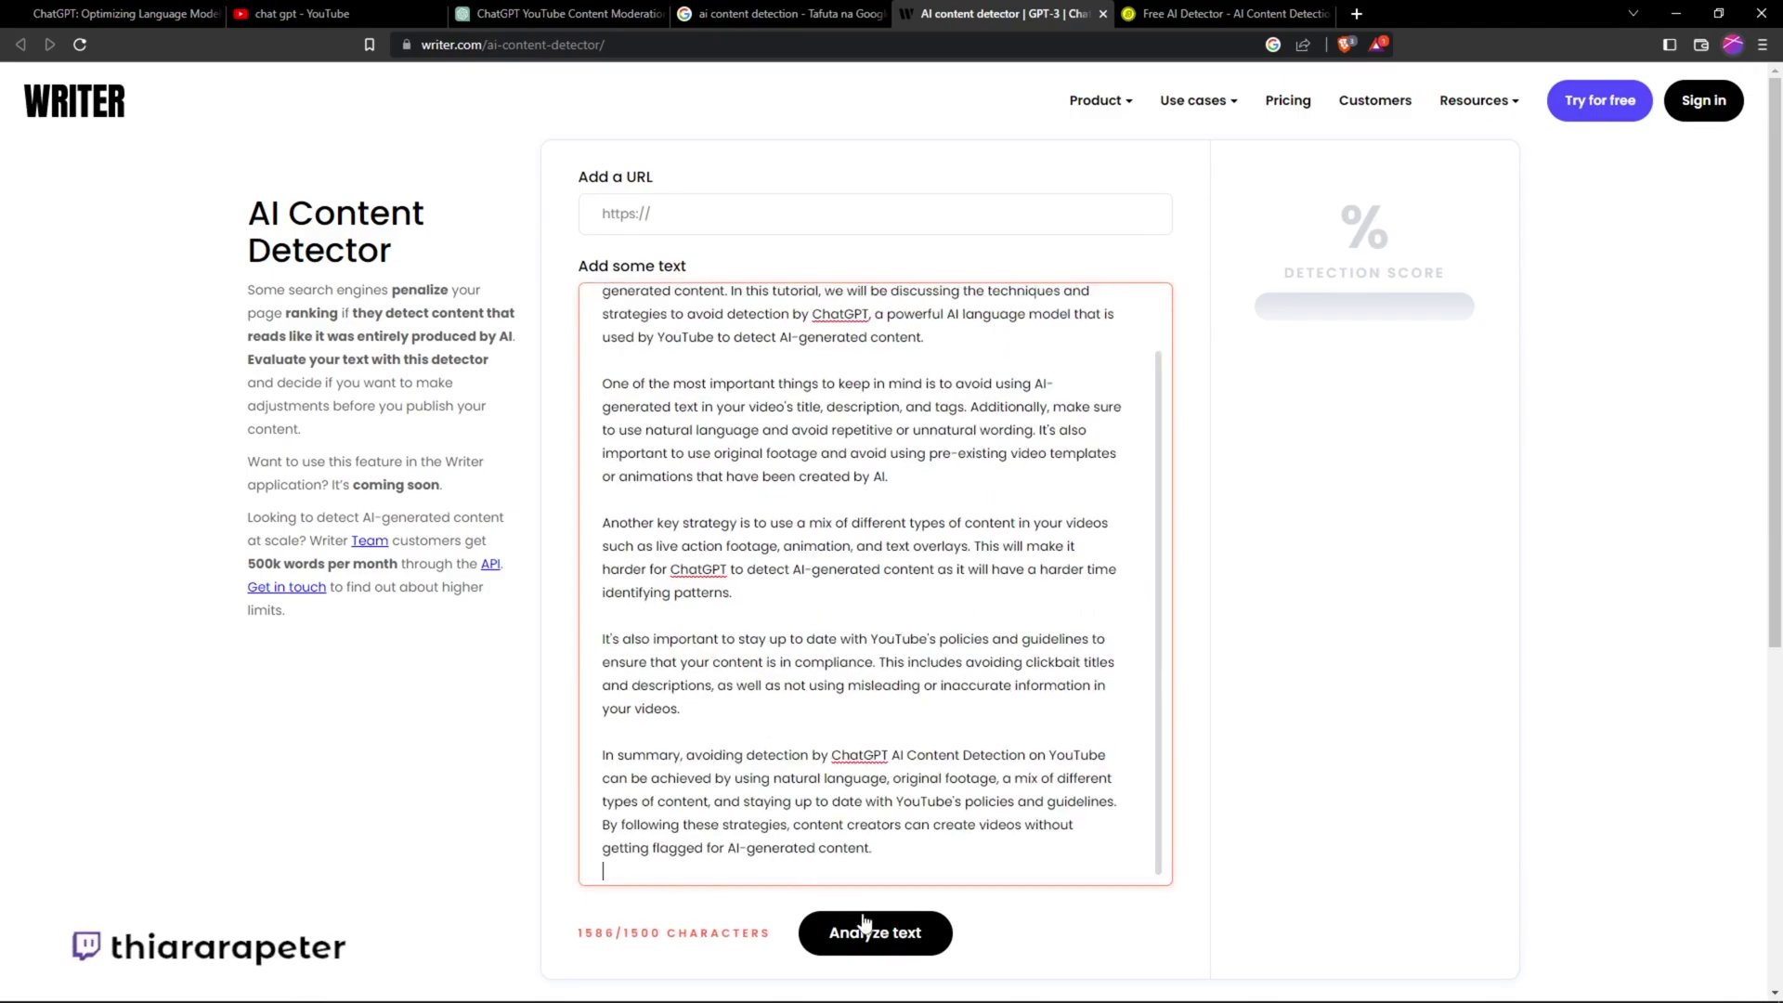
pyautogui.click(836, 933)
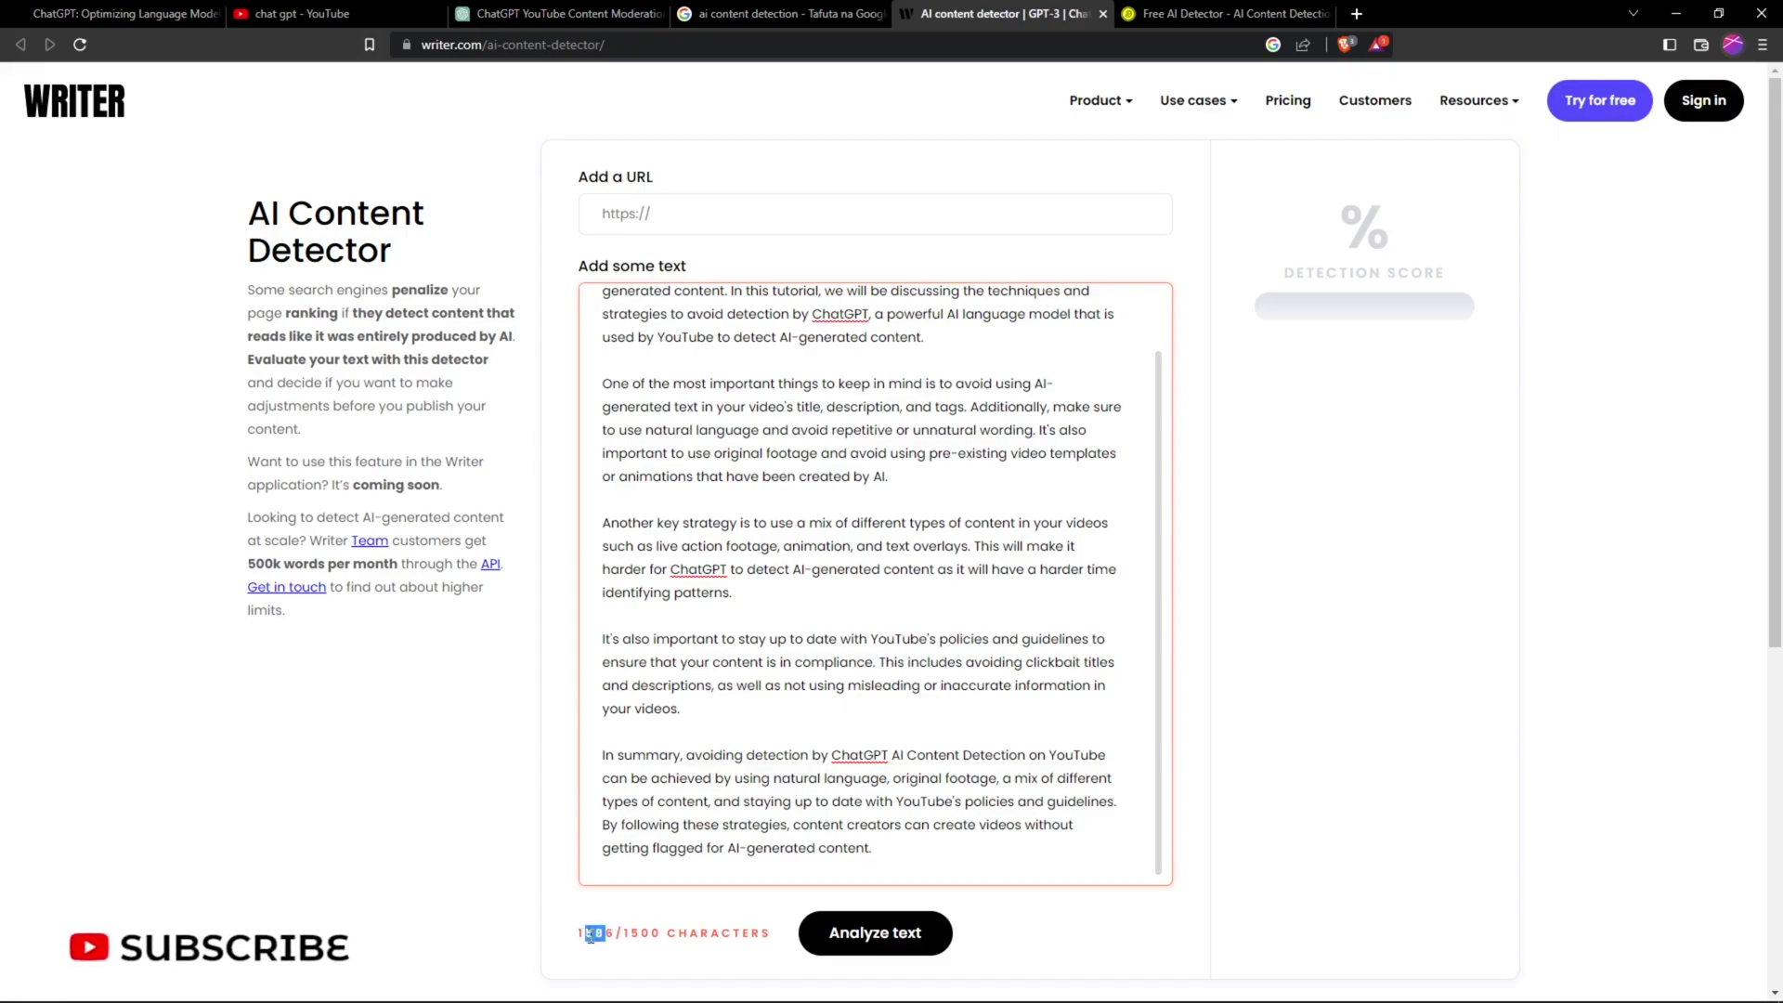
pyautogui.moveTo(896, 848); pyautogui.dragTo(599, 751)
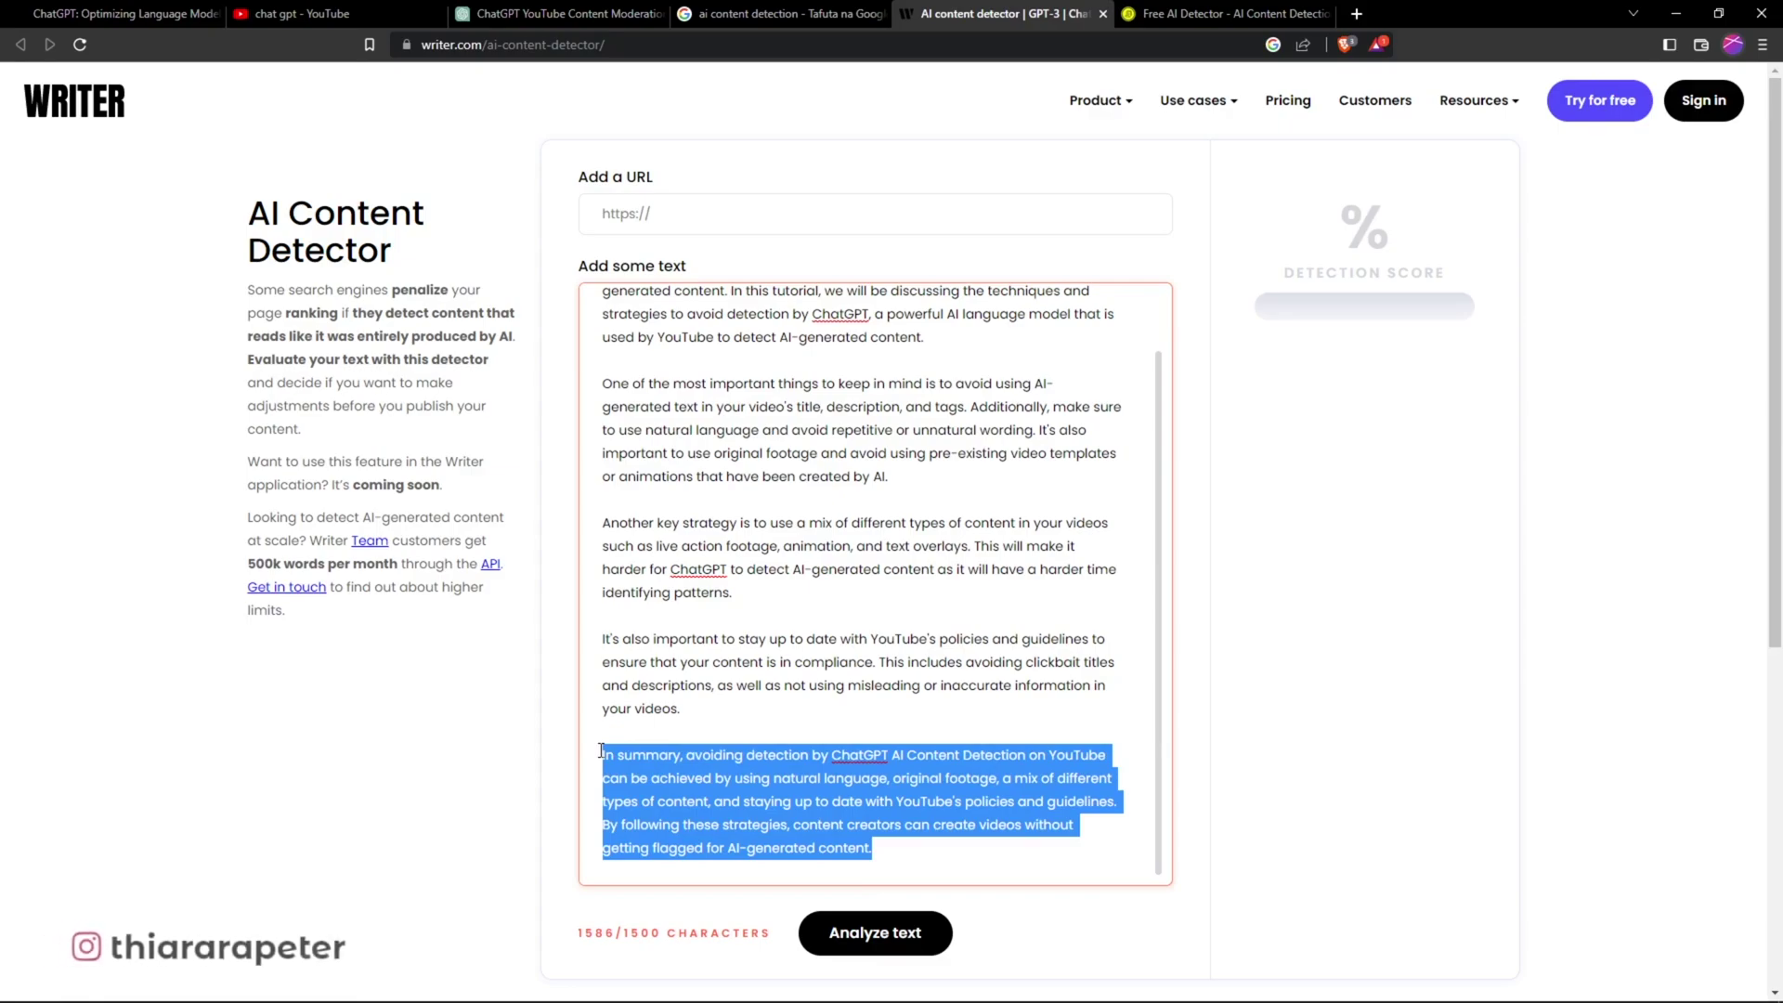
pyautogui.press('BackSpace')
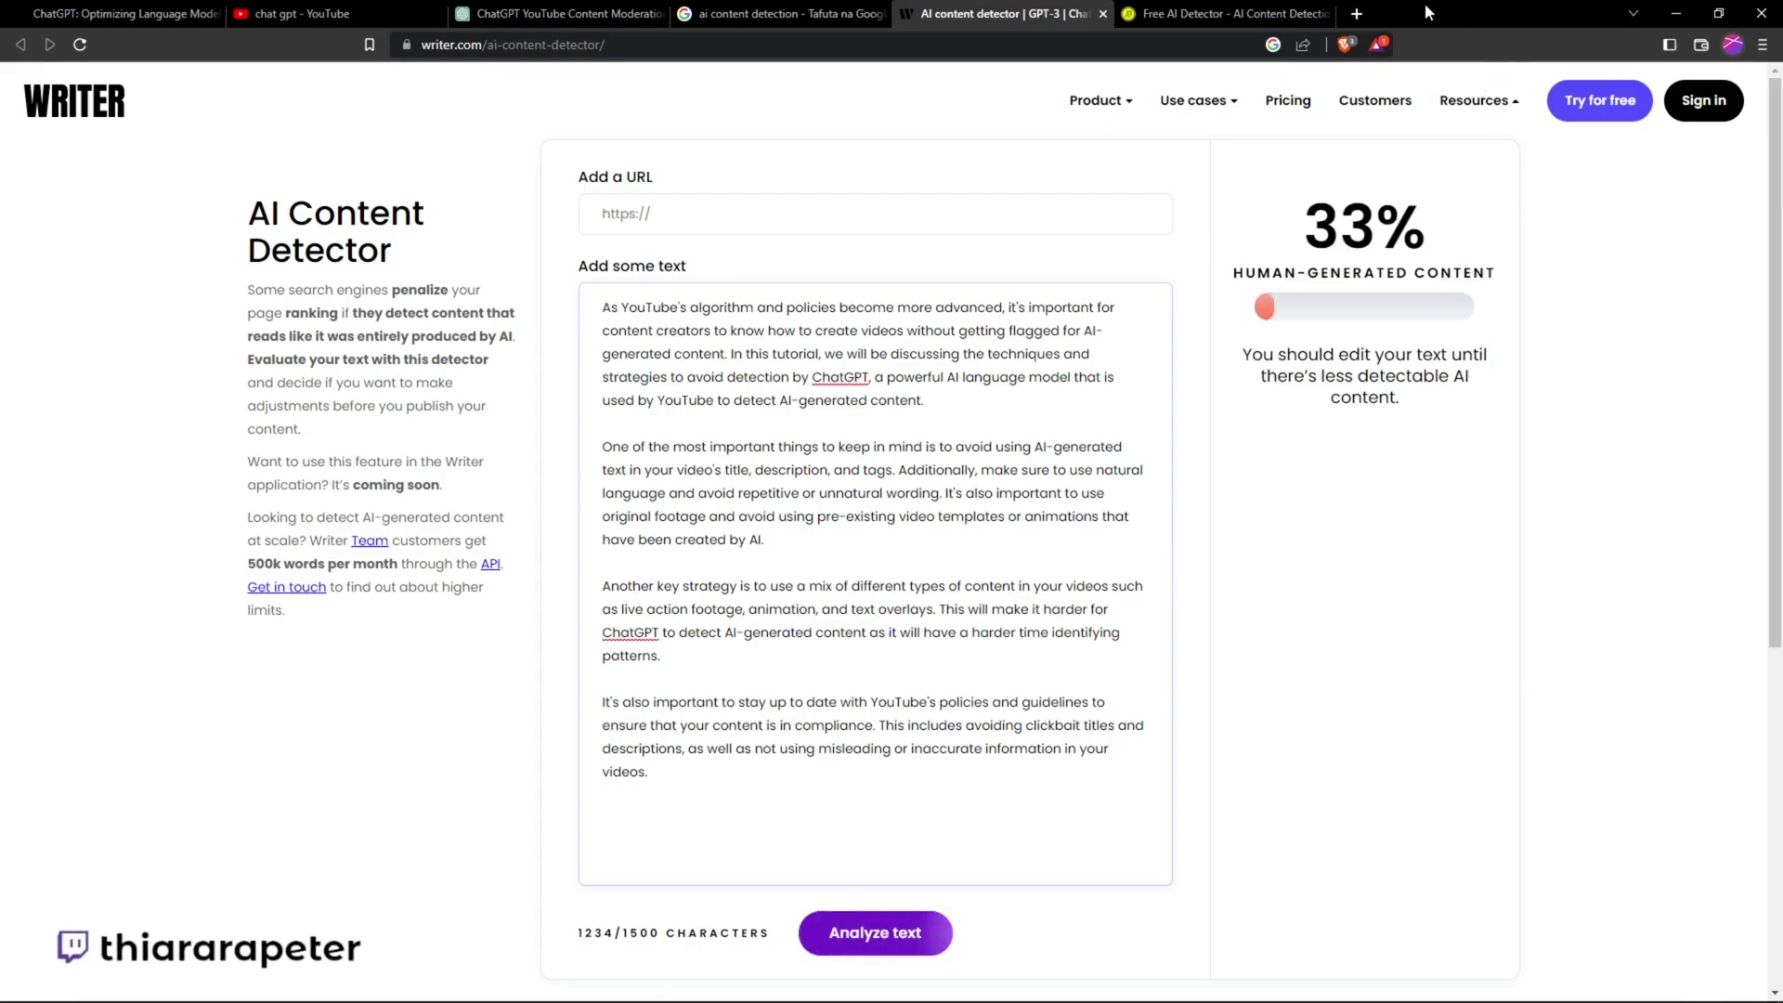
pyautogui.moveTo(1451, 230); pyautogui.dragTo(1317, 236)
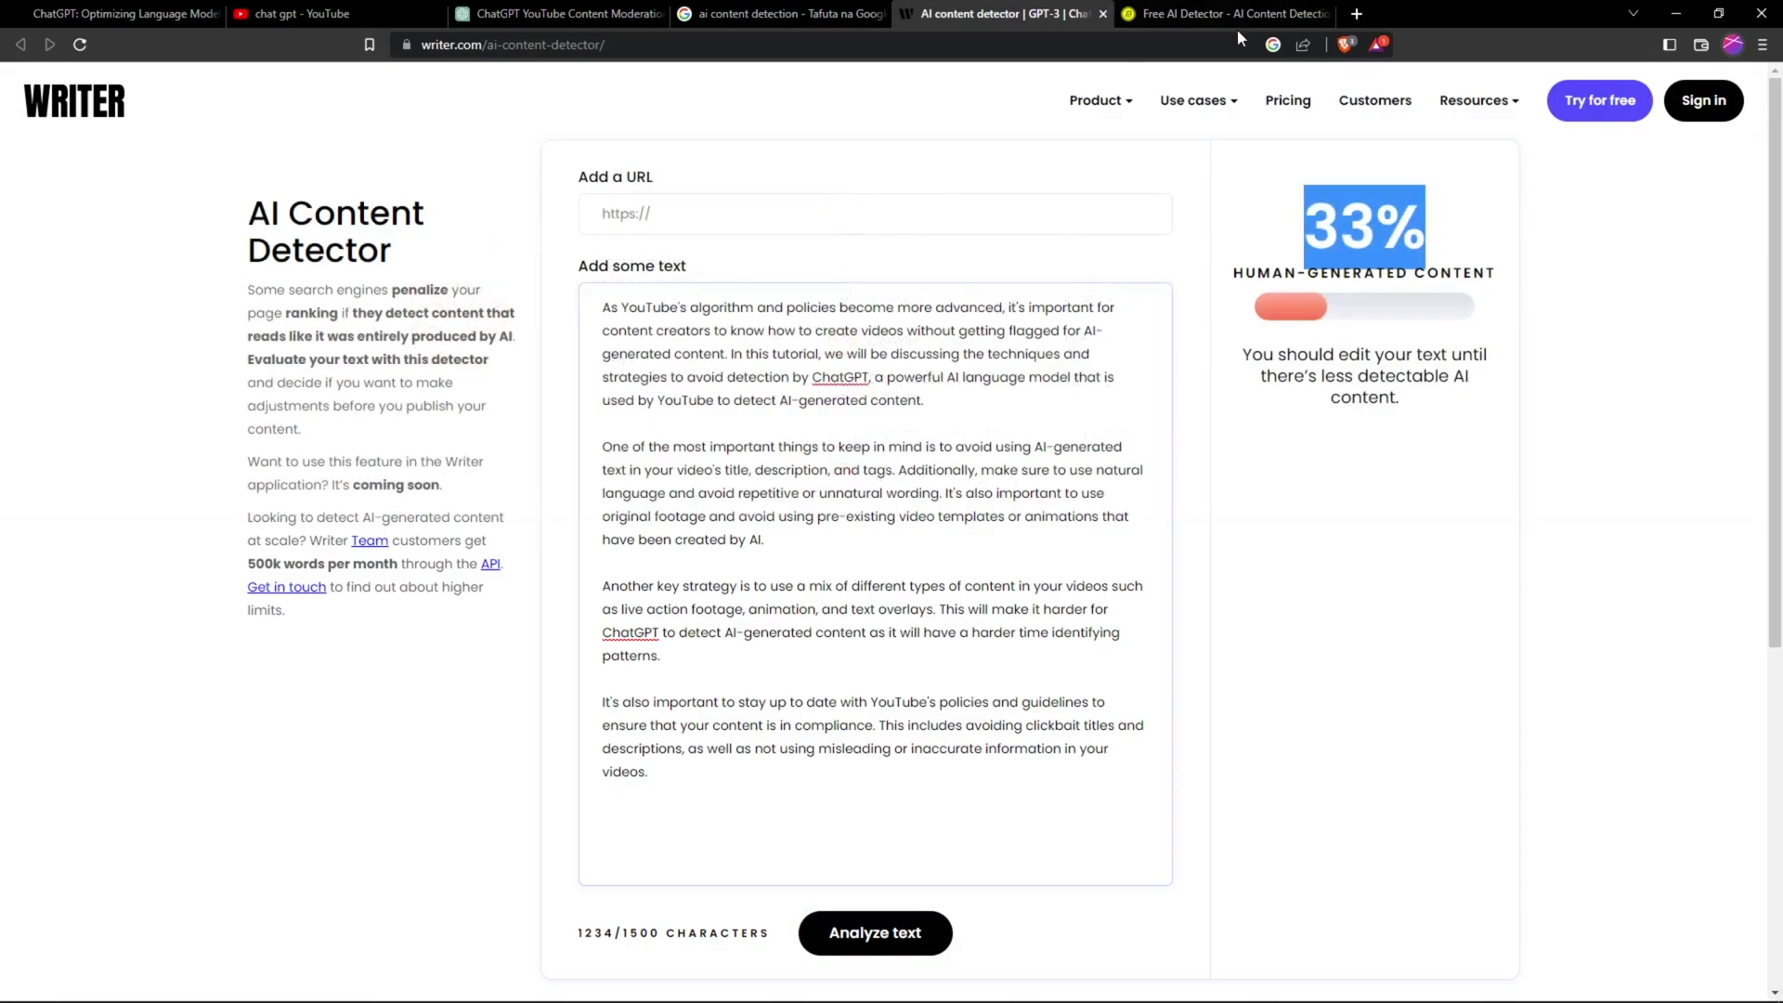
# Paste the full ChatGPT article into Content at Scale and run the AI content check.
pyautogui.click(1191, 19)
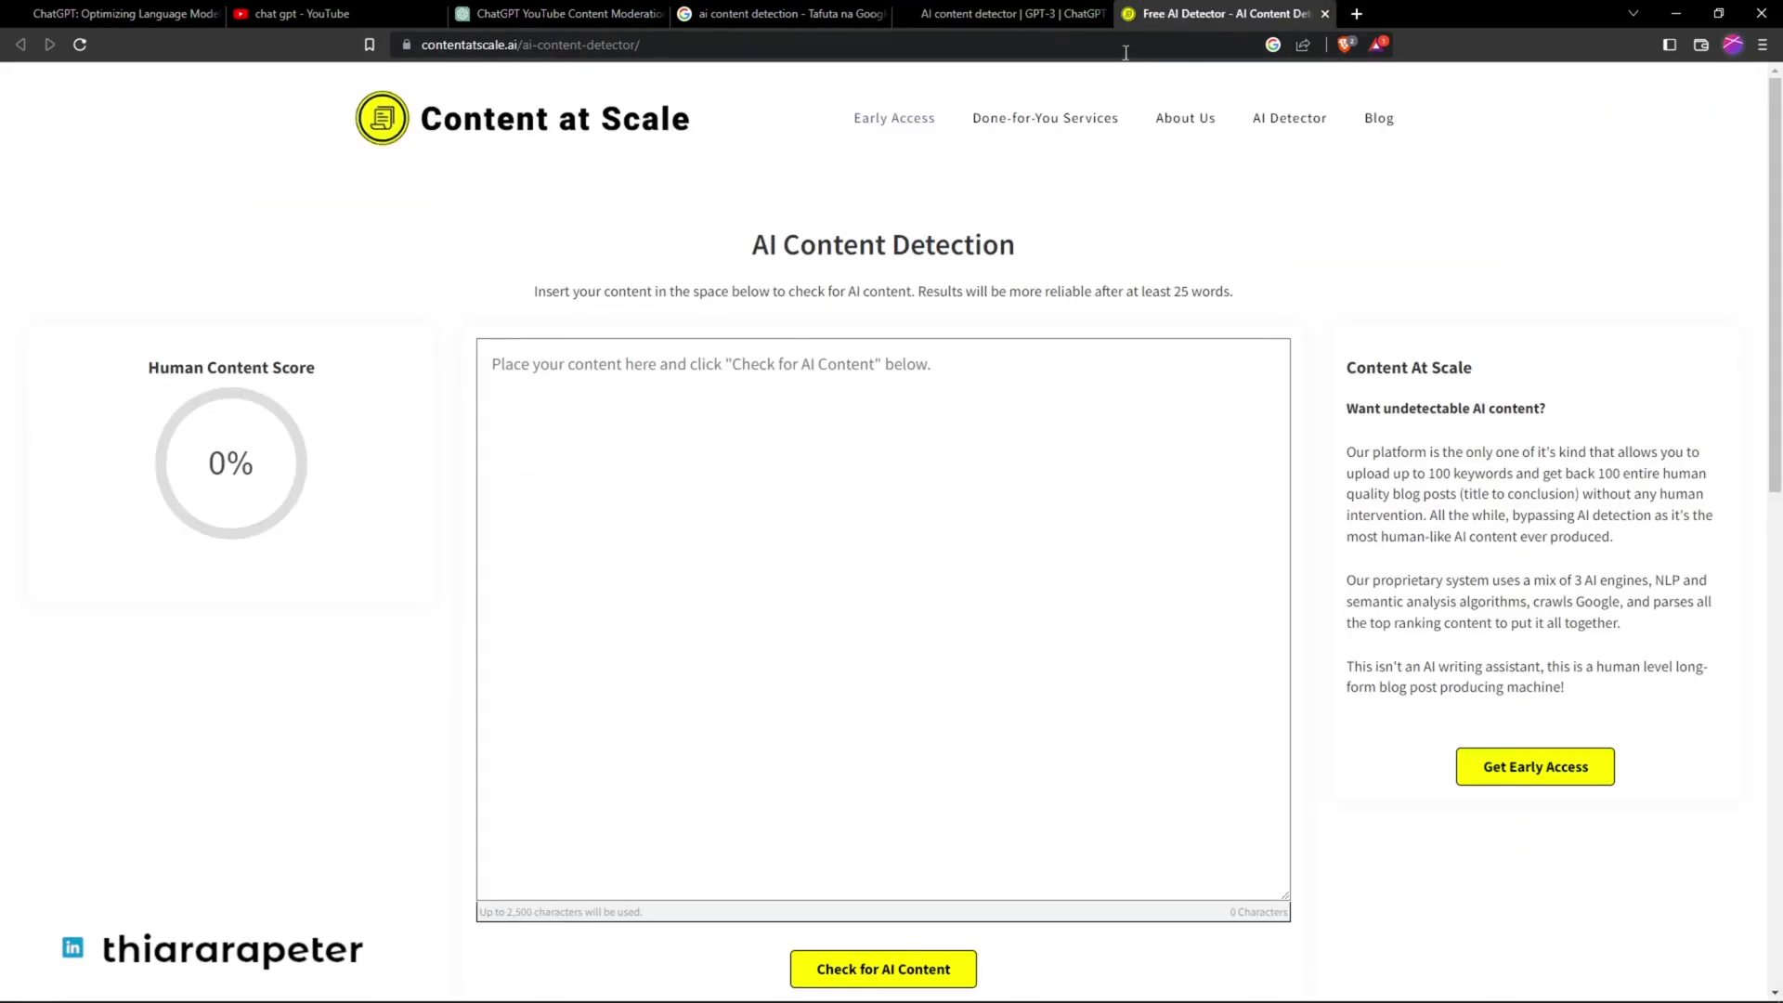
pyautogui.rightClick(689, 442)
pyautogui.click(742, 586)
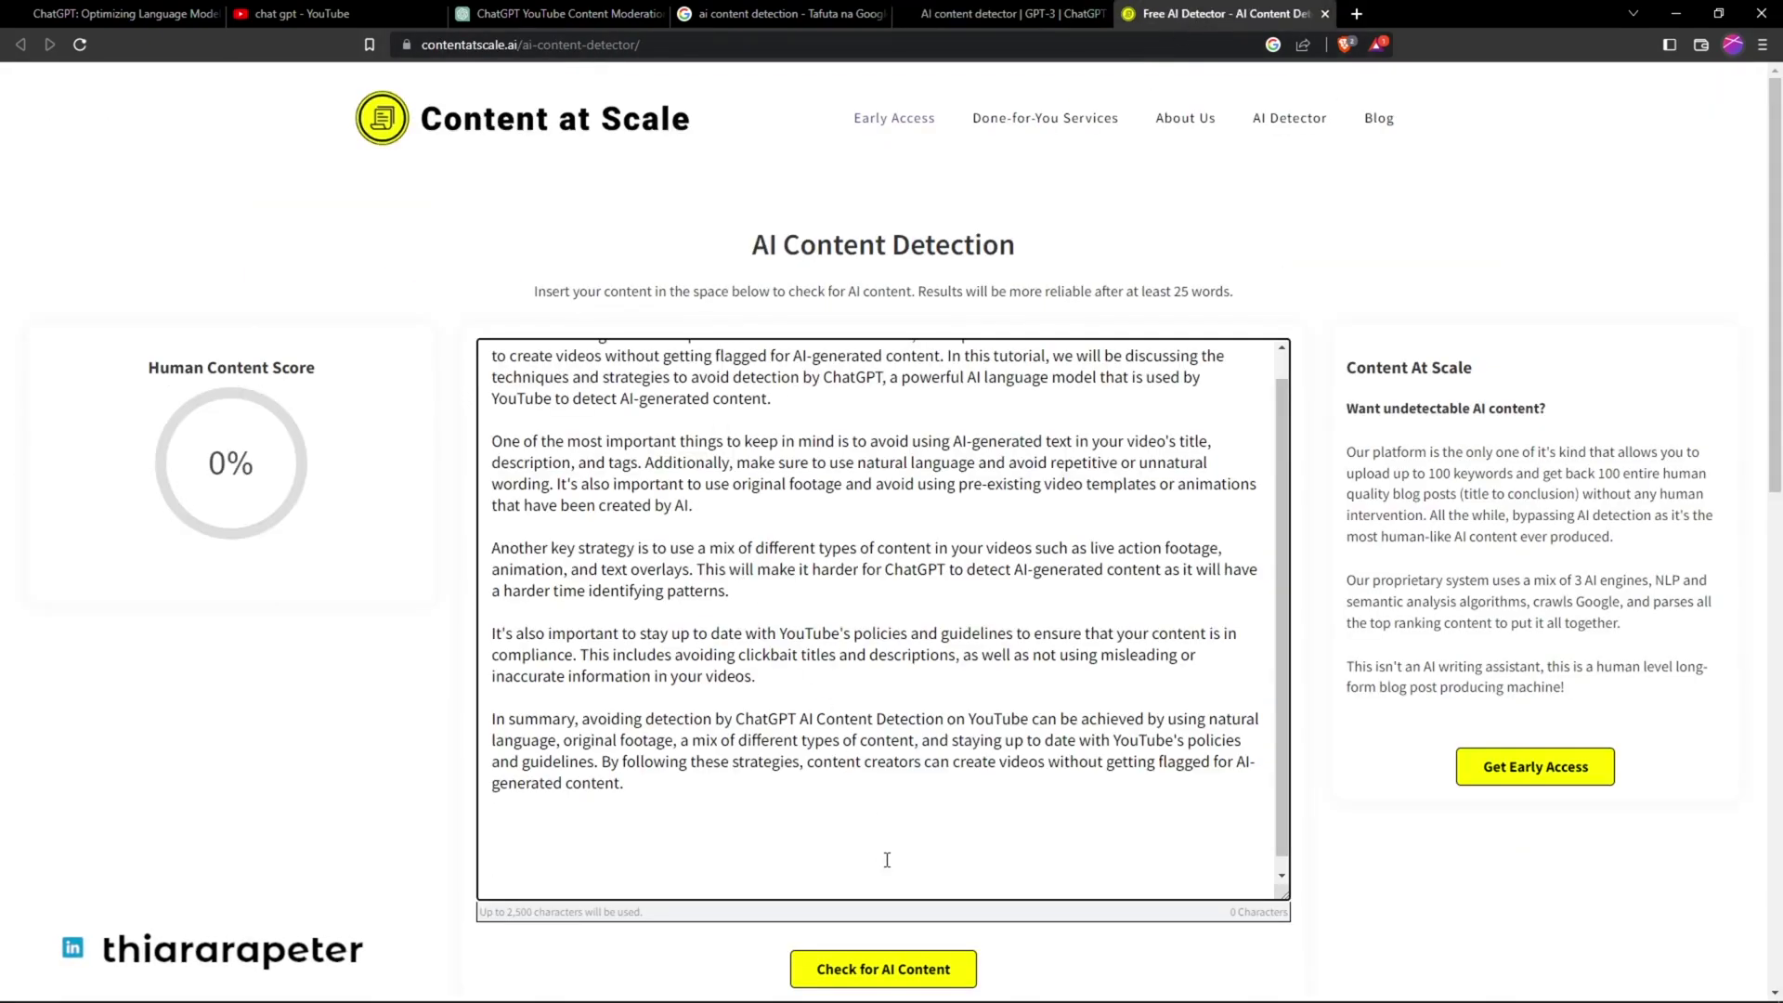
pyautogui.click(880, 968)
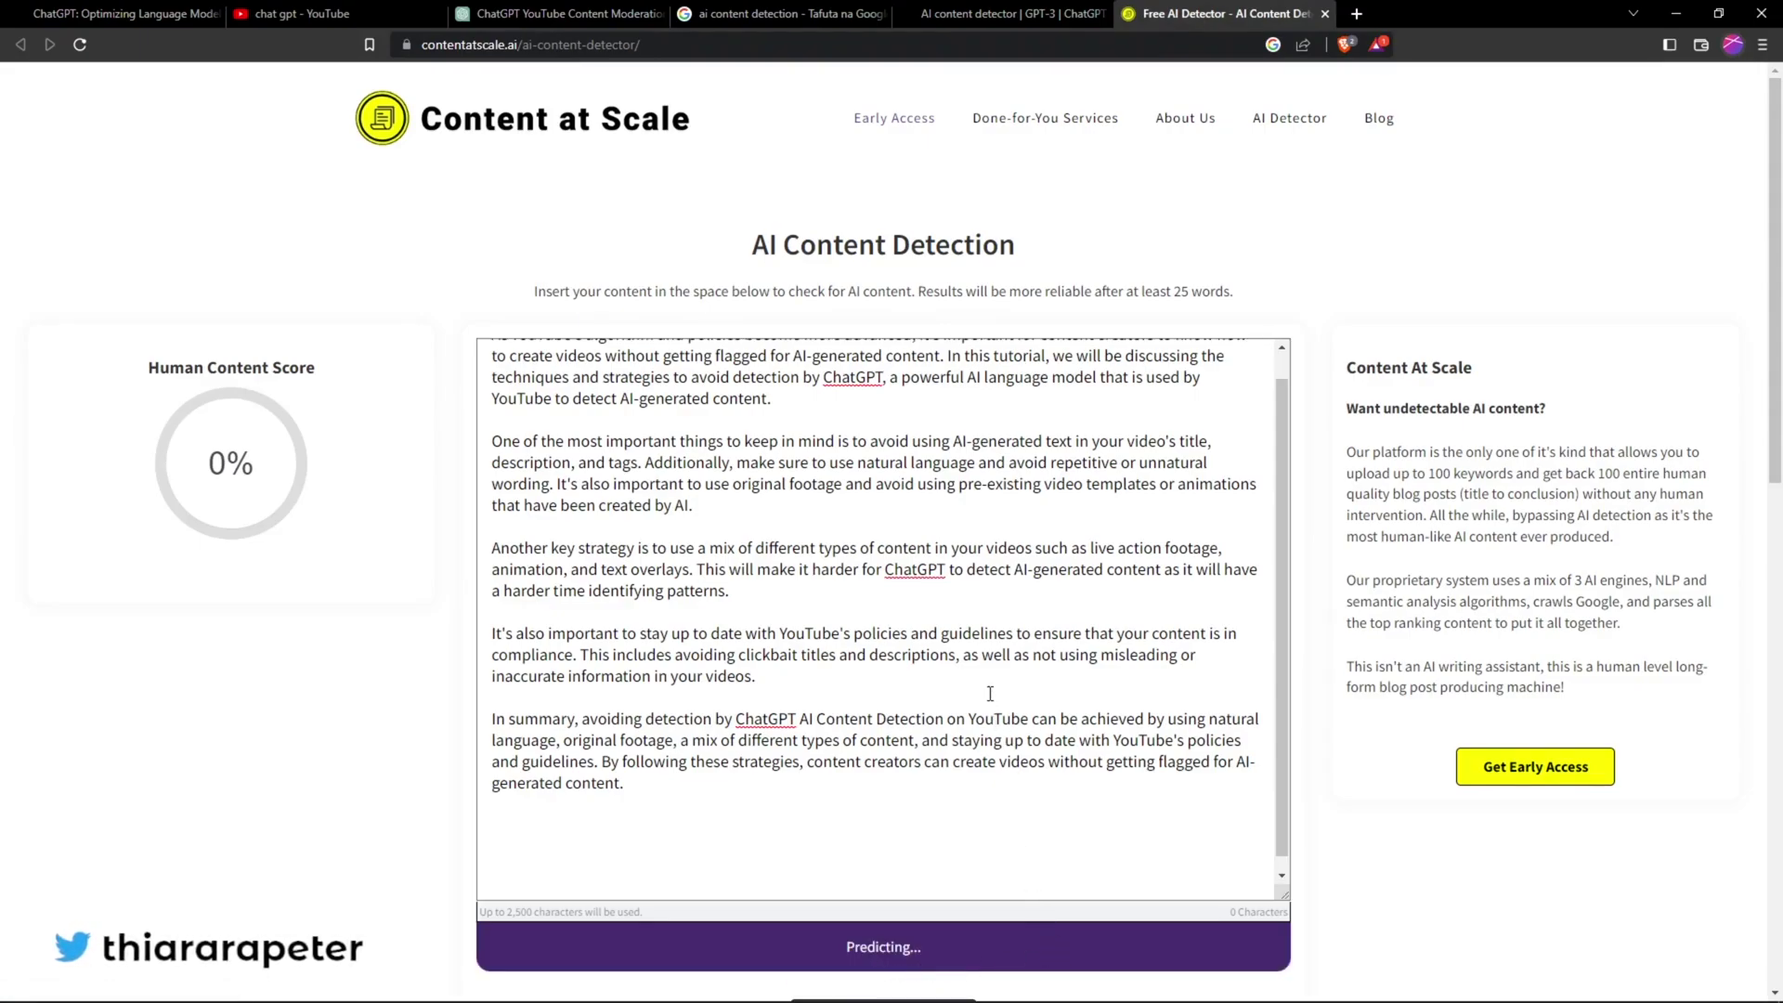
# Review the verdict, highlighting the 0% Real and 100% Fake scores.
pyautogui.scroll(-1, 988, 694)
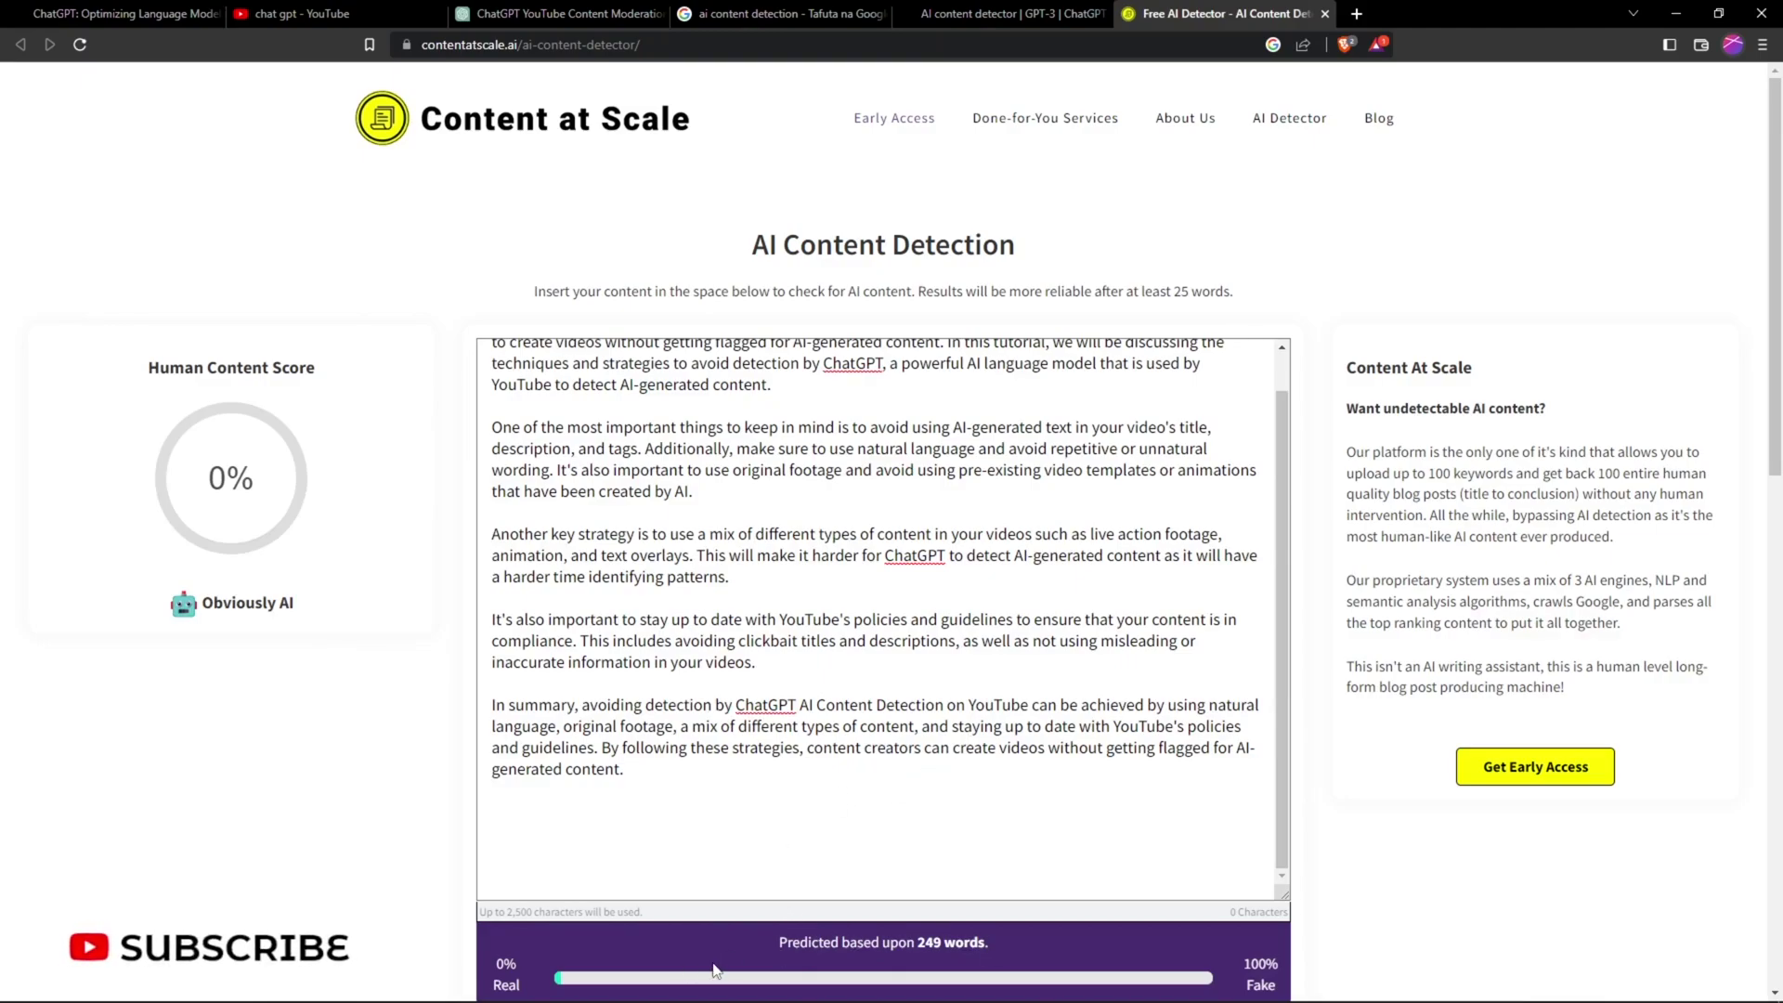
pyautogui.scroll(-2, 996, 922)
pyautogui.scroll(-1, 995, 922)
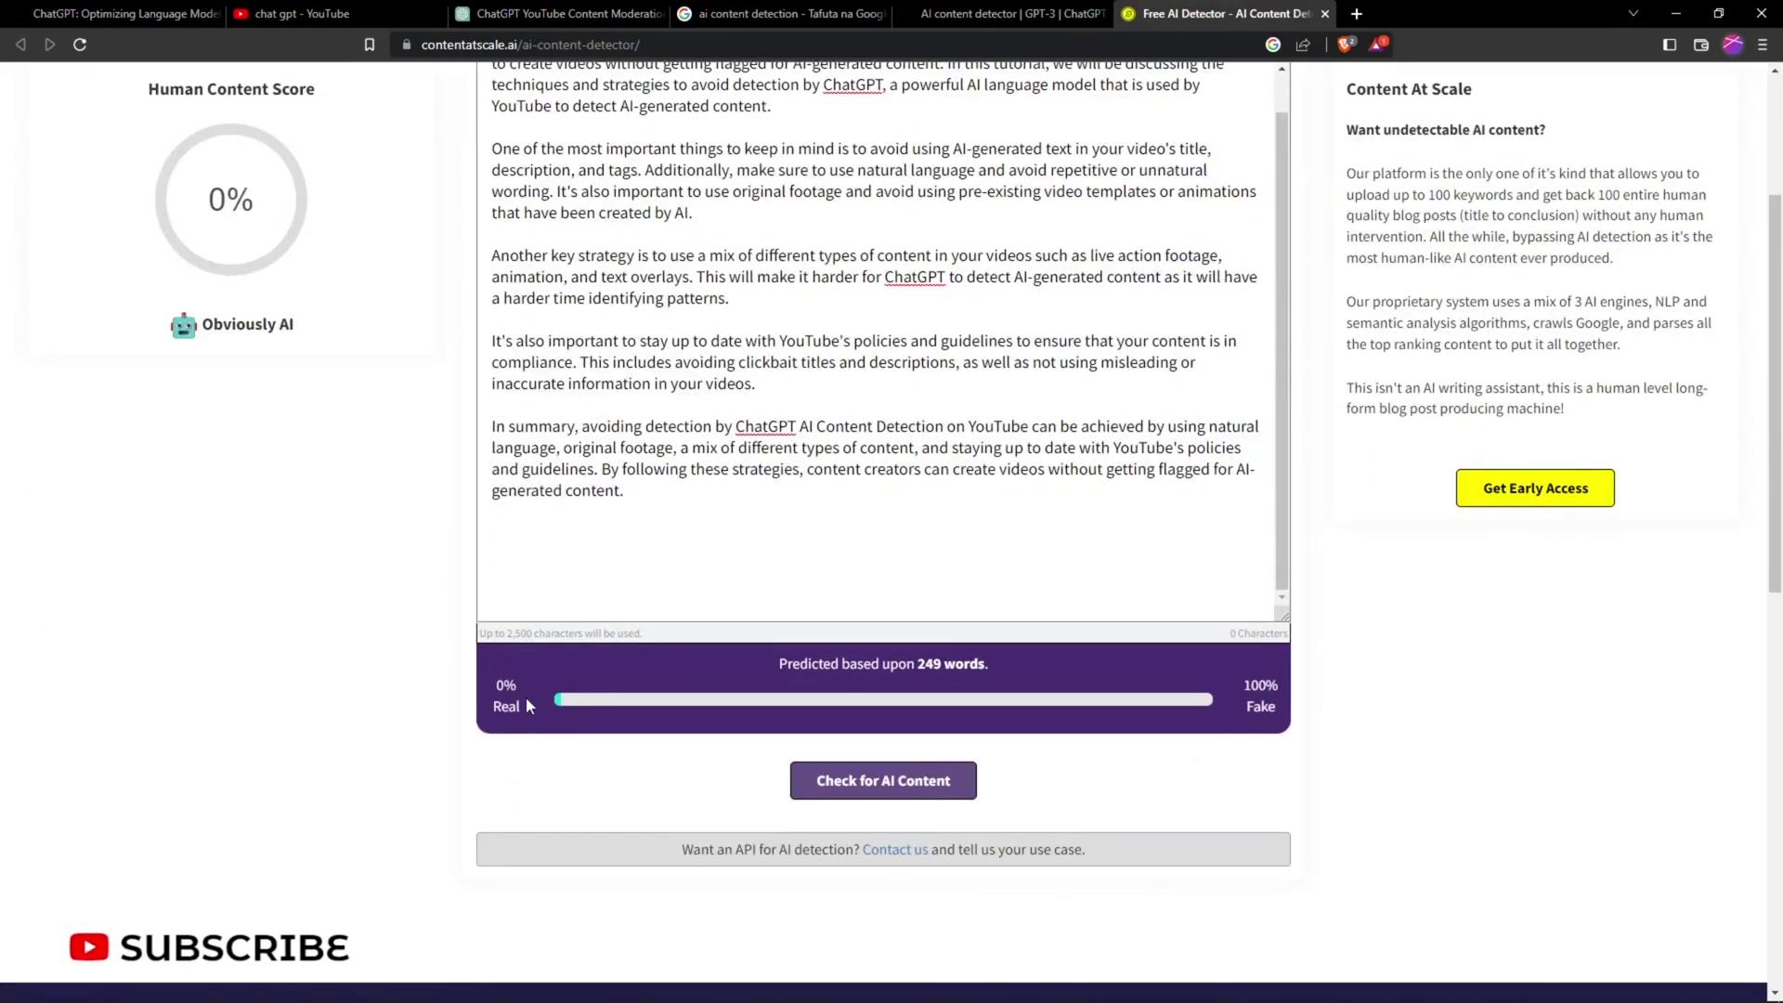
pyautogui.moveTo(526, 695); pyautogui.dragTo(488, 682)
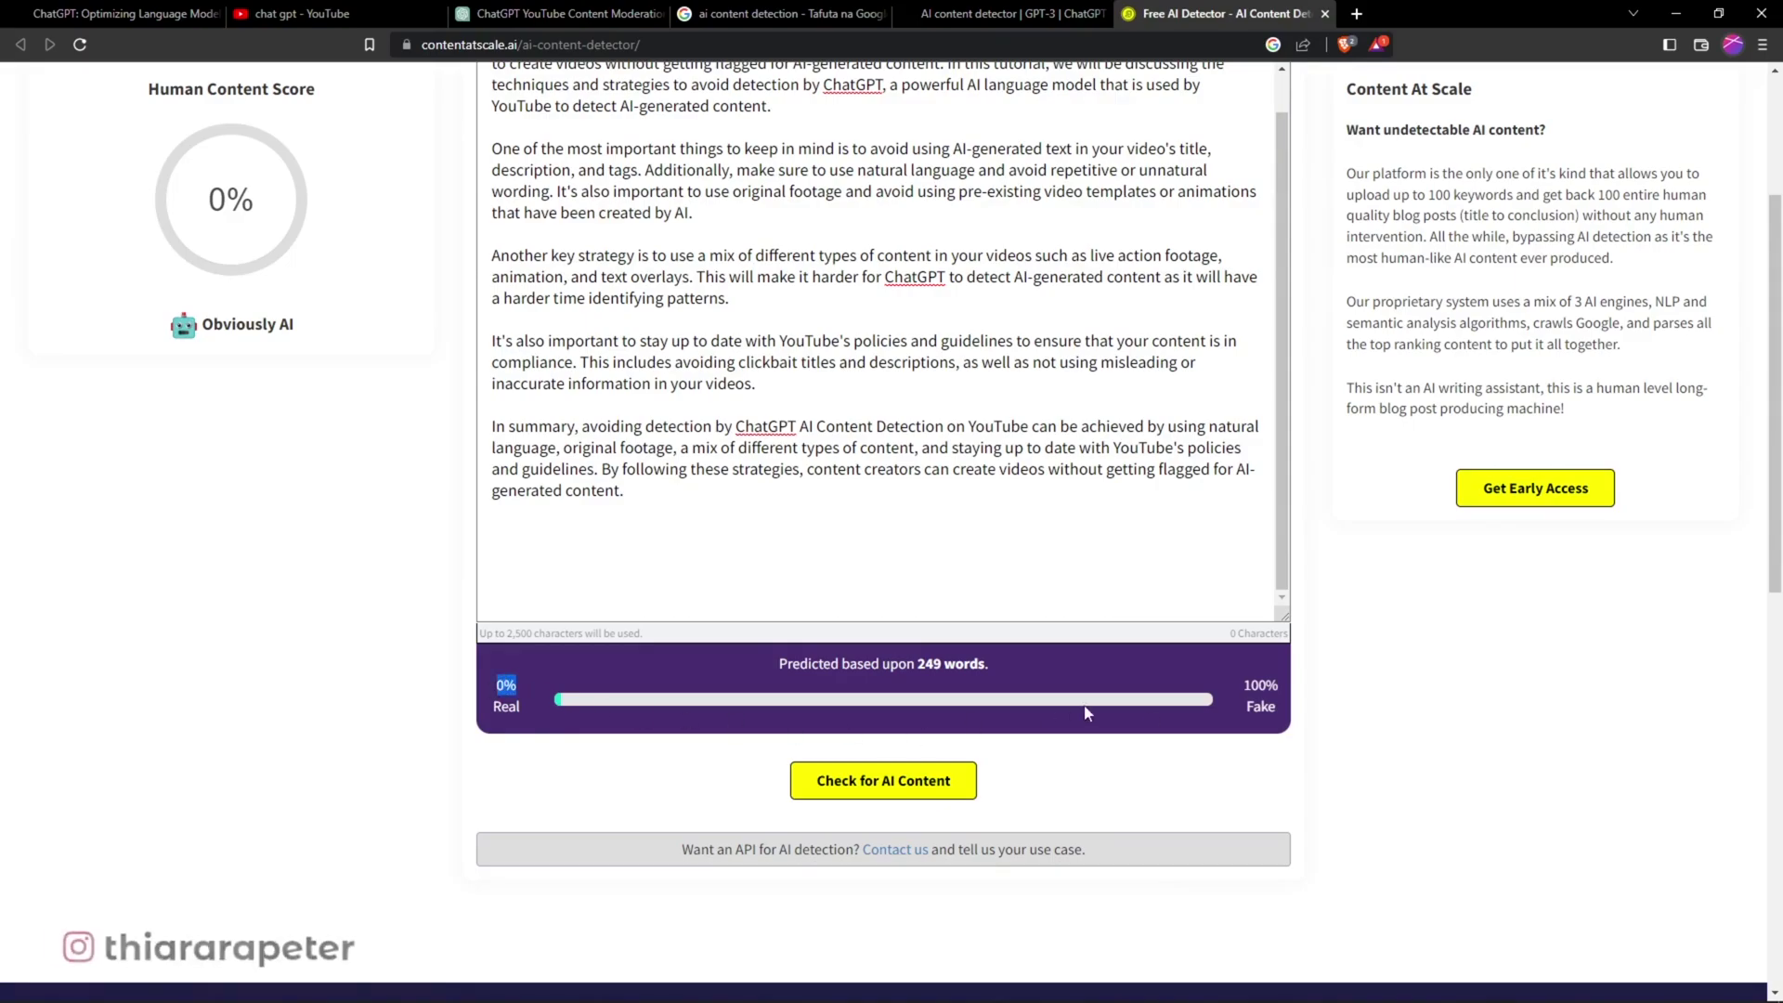
pyautogui.moveTo(1243, 677); pyautogui.dragTo(1278, 738)
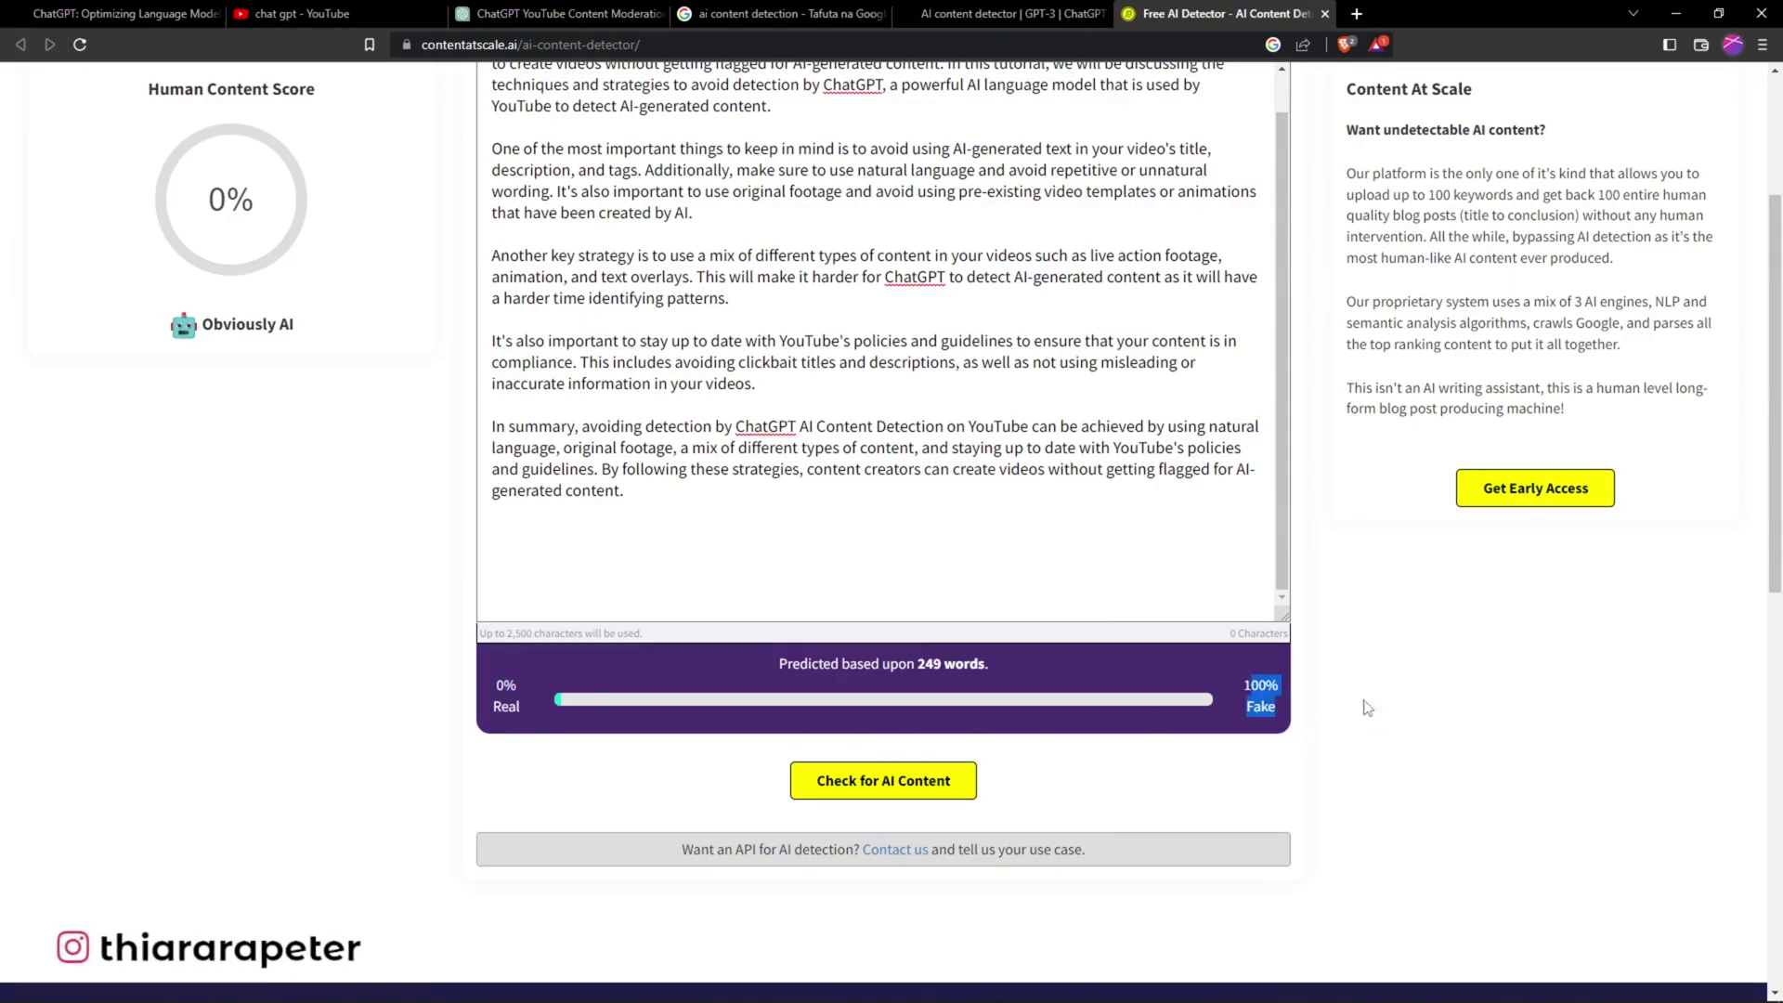
pyautogui.scroll(4, 899, 540)
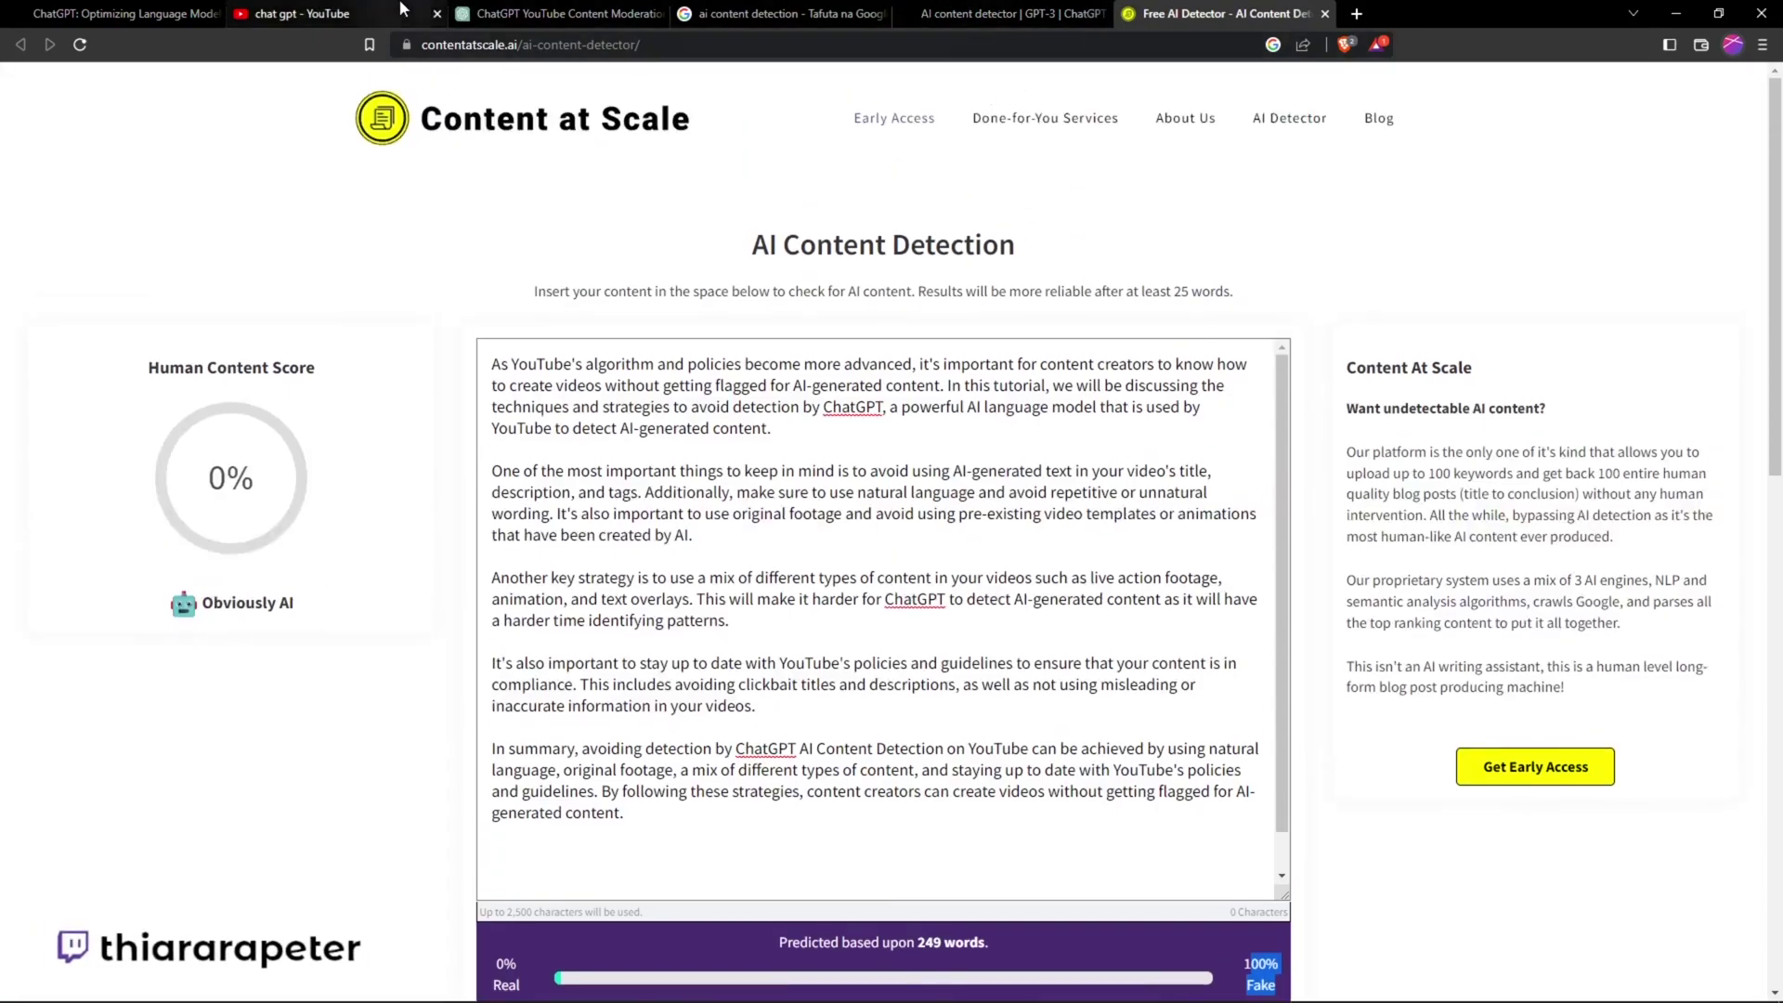
# Send ChatGPT the article with a request to rewrite it using synonyms.
pyautogui.click(557, 13)
pyautogui.scroll(-1, 769, 586)
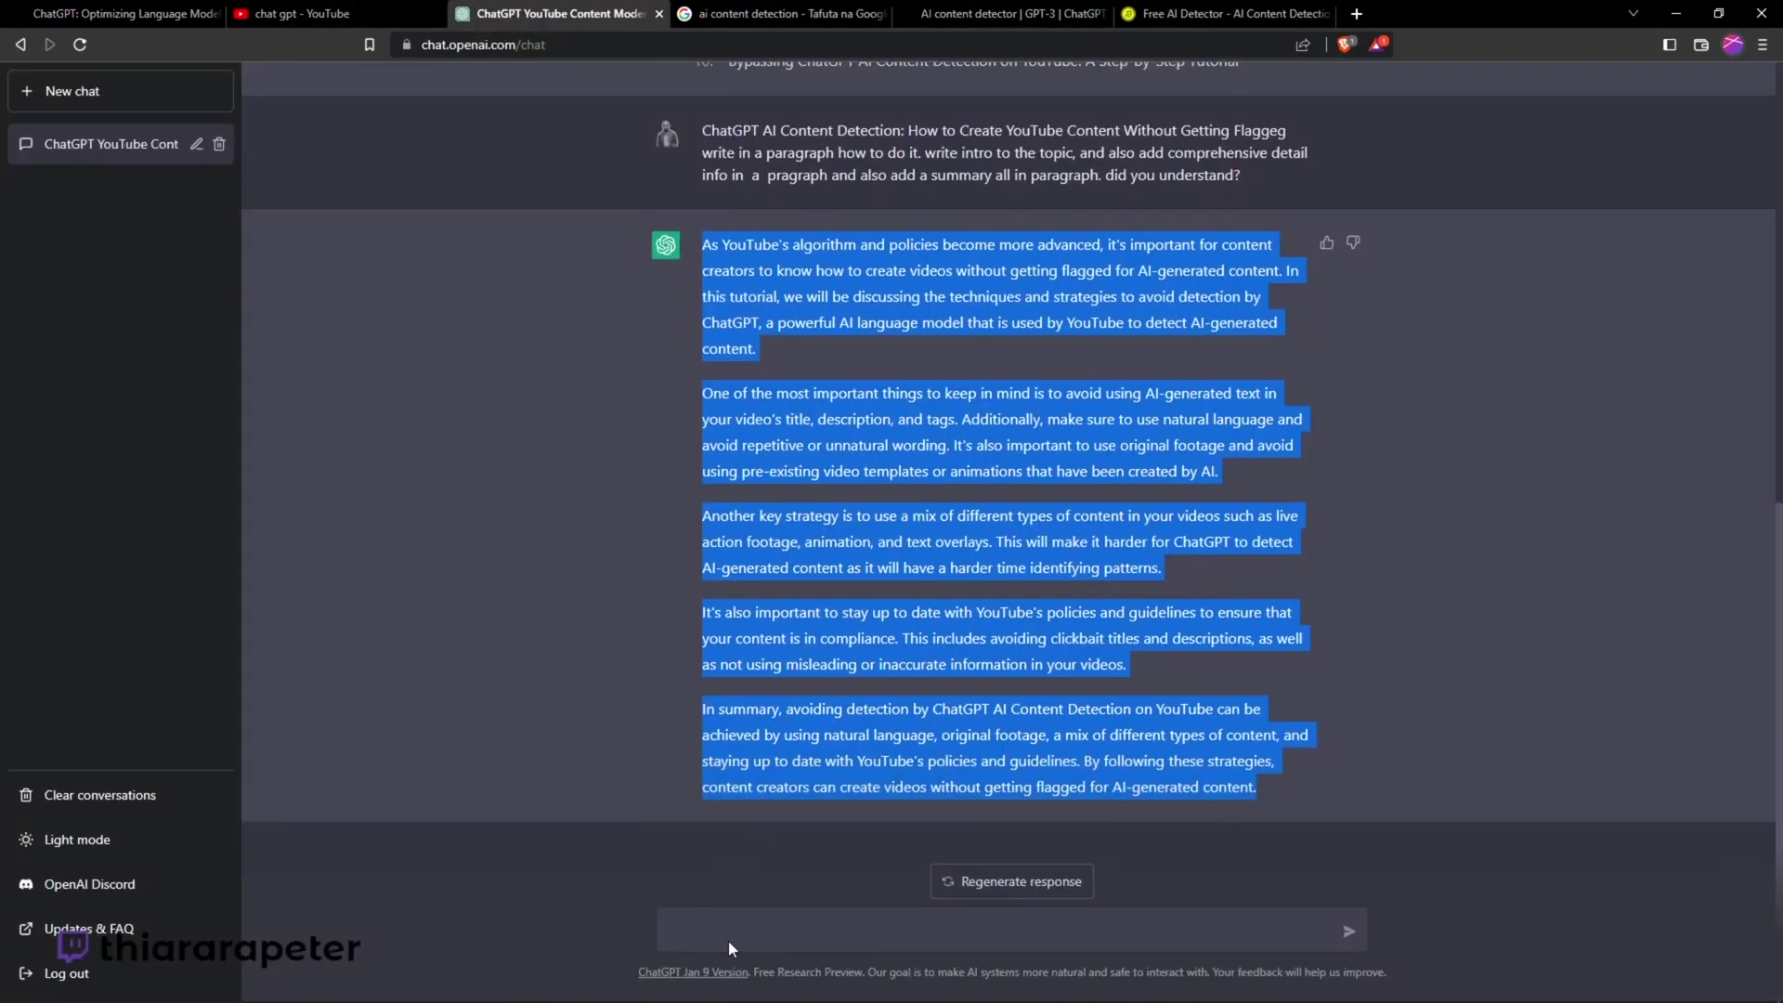
pyautogui.click(720, 931)
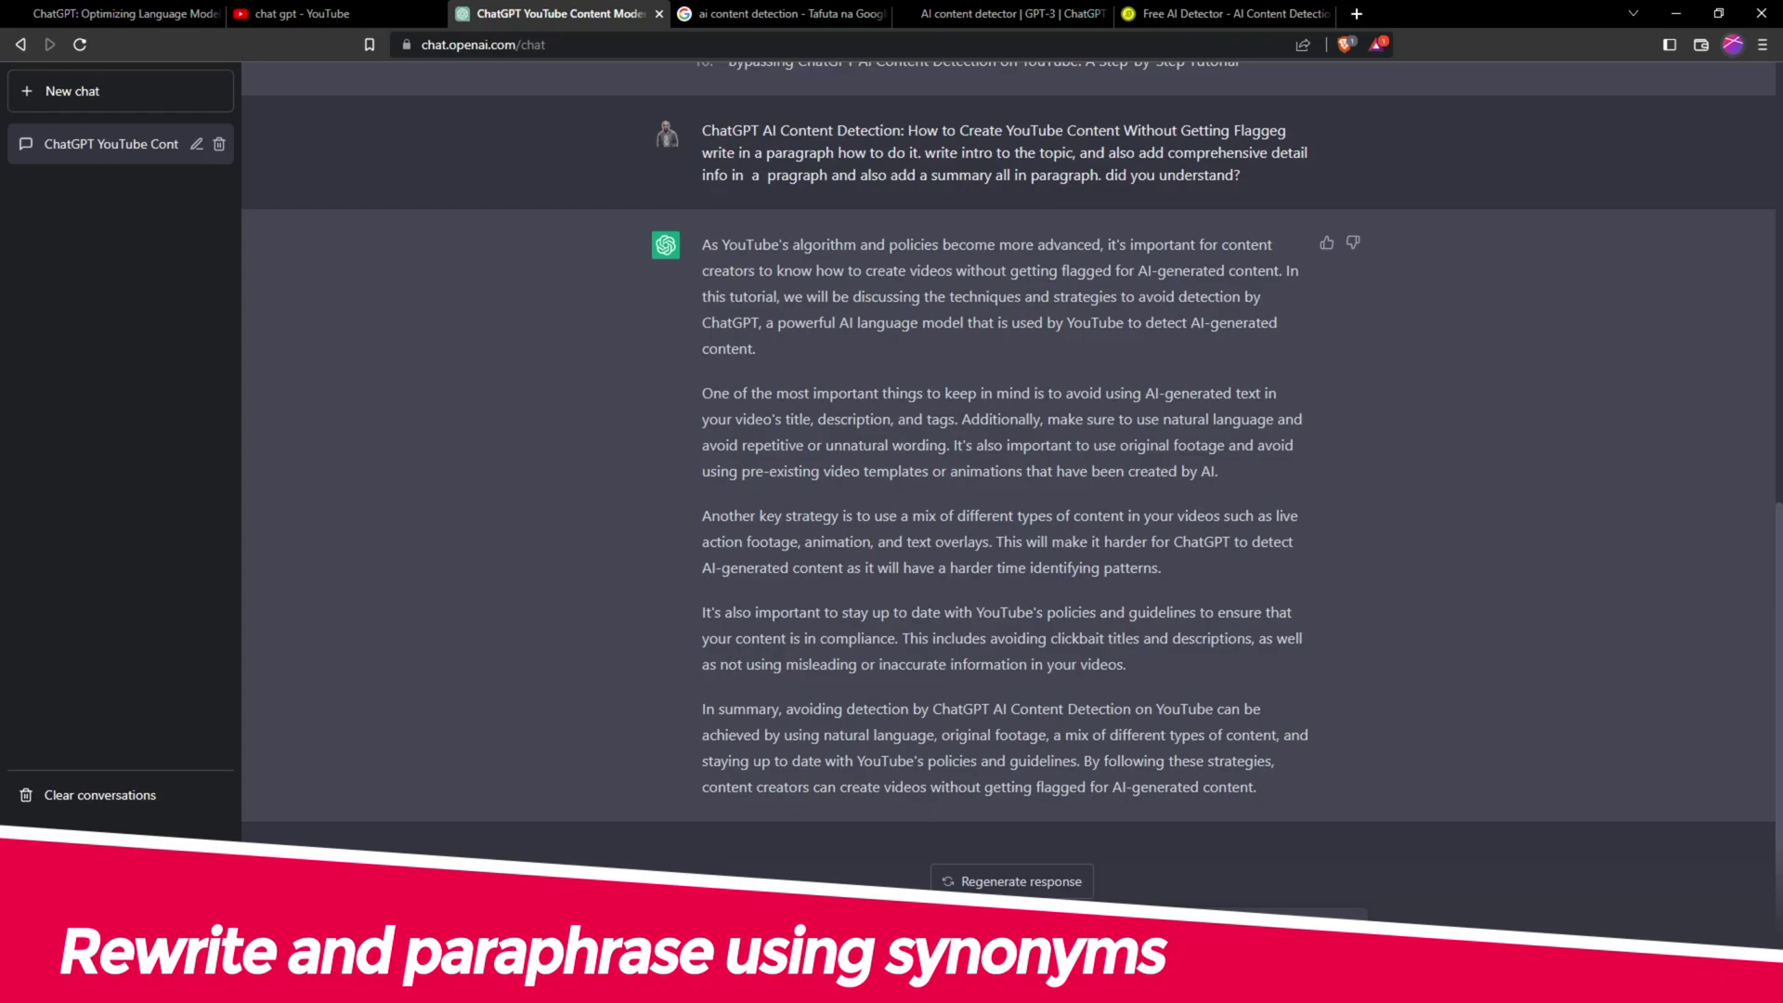
pyautogui.hotkey('ctrl', 'v')
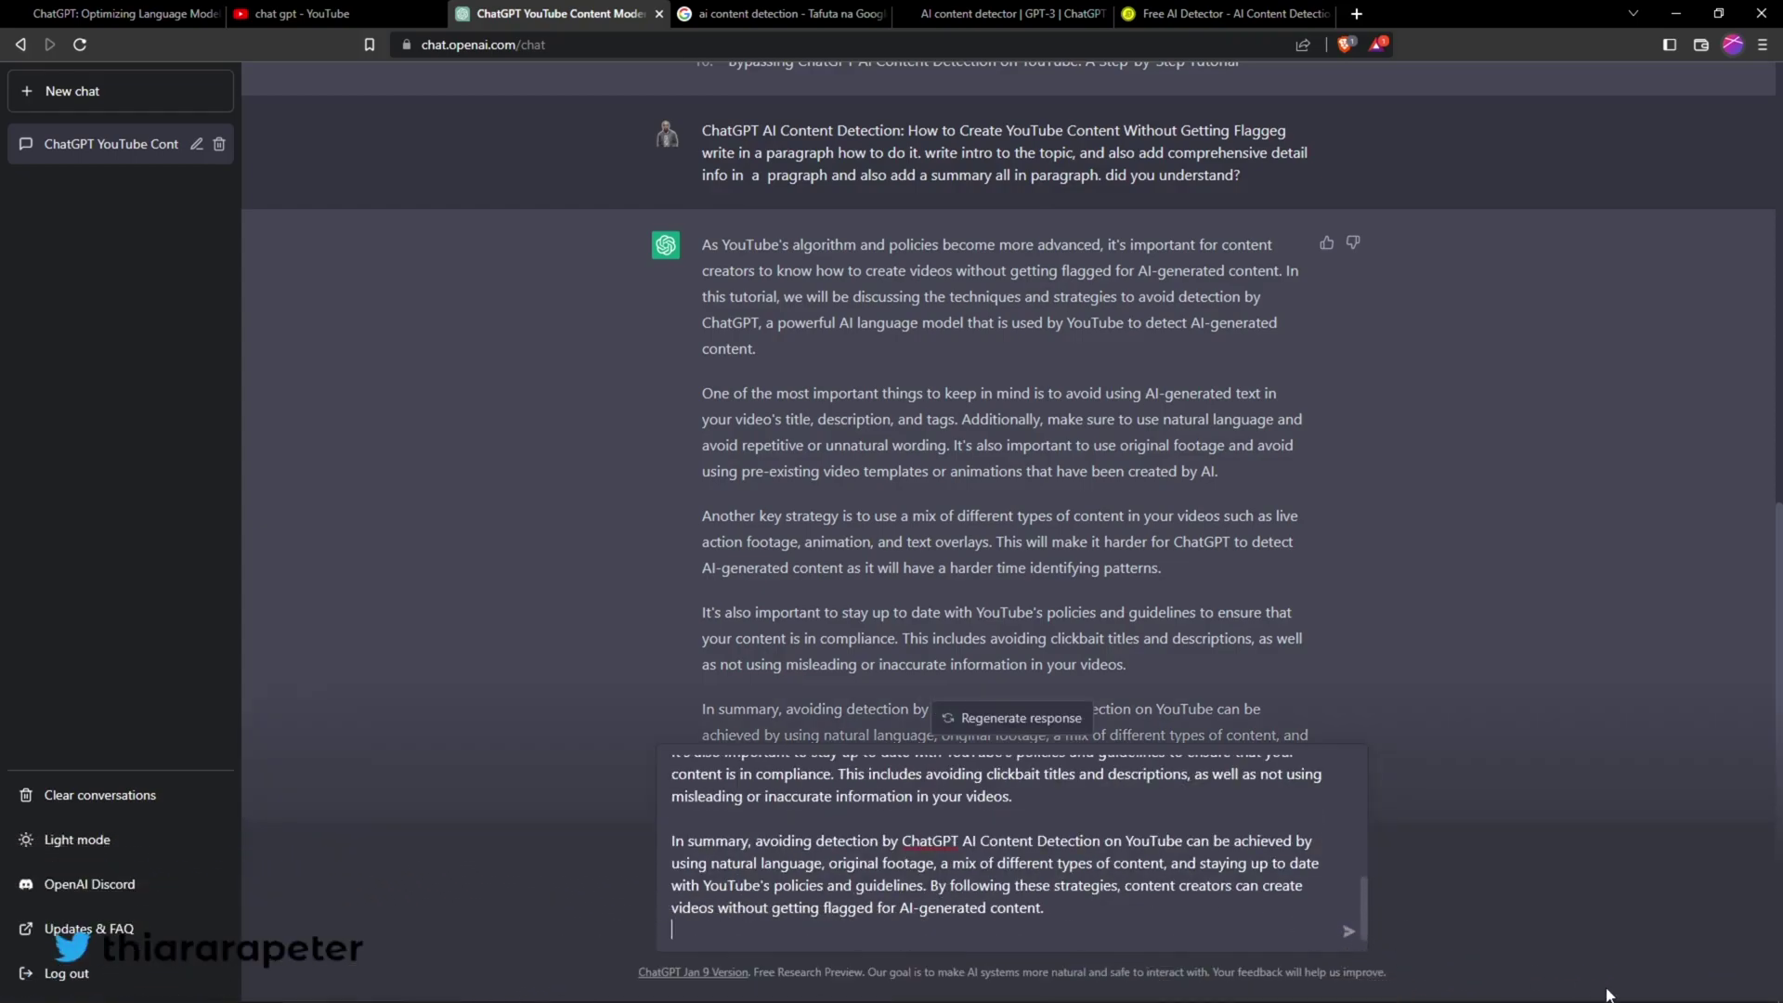
pyautogui.click(1354, 936)
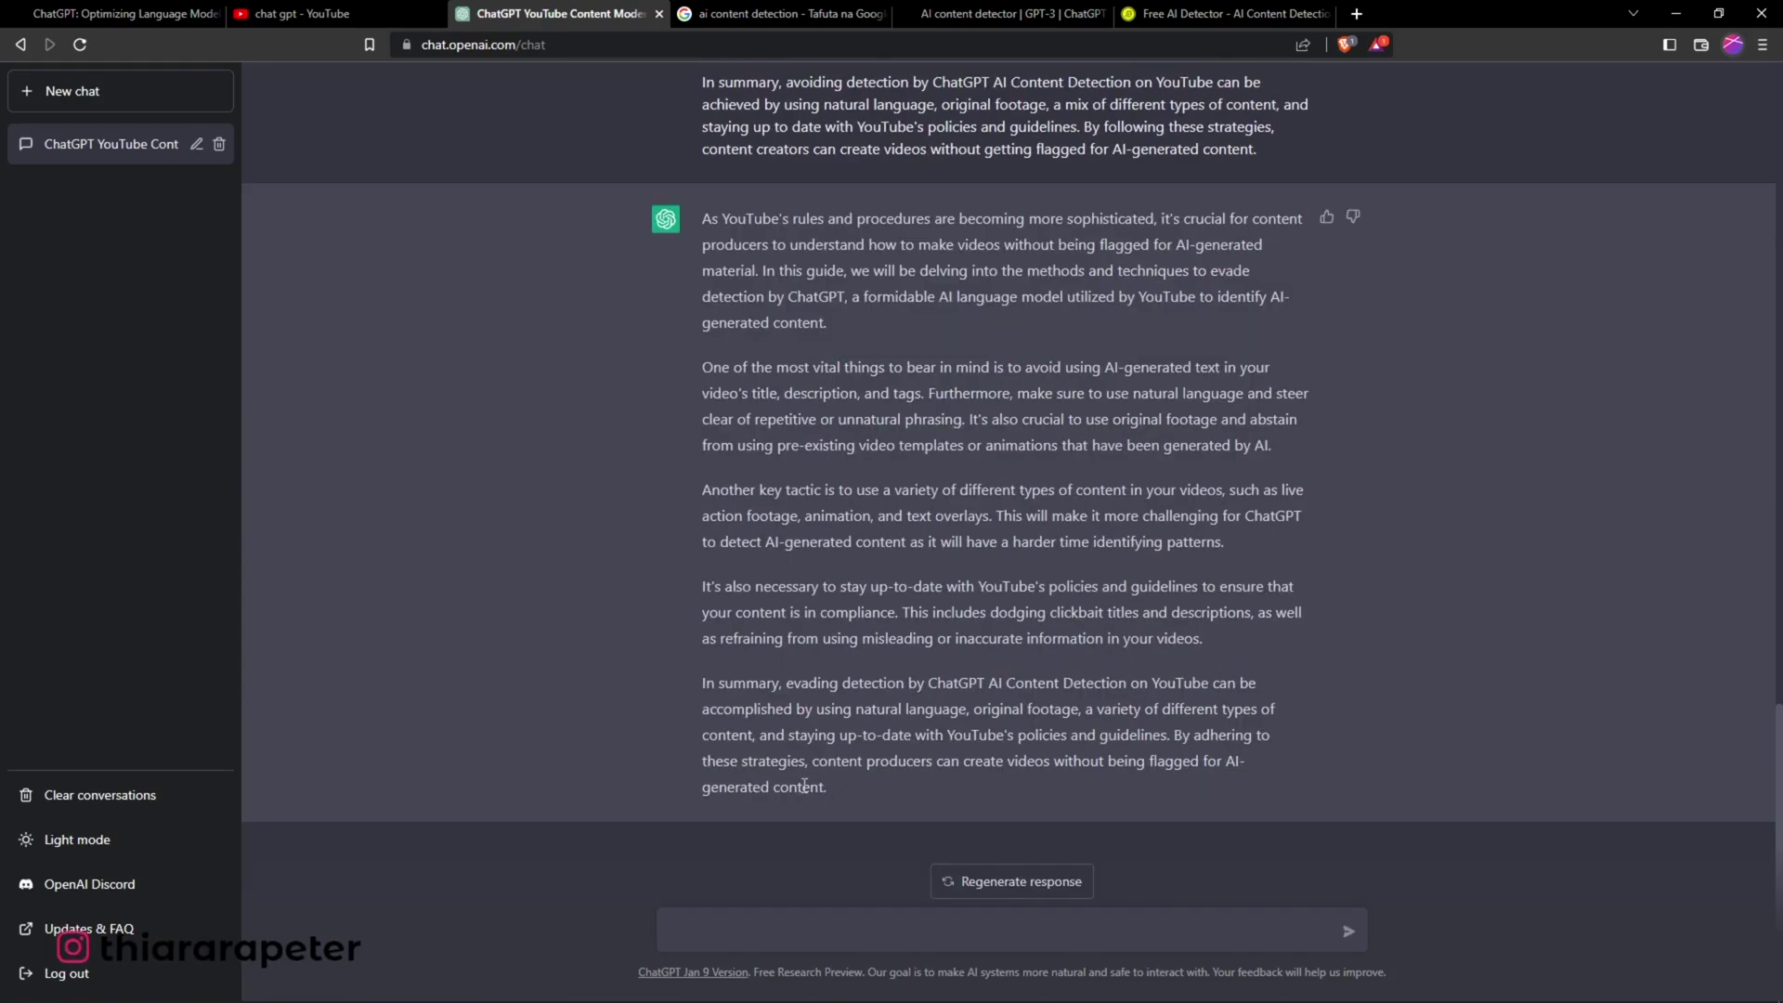
# Copy ChatGPT's full rewritten article.
pyautogui.moveTo(829, 789); pyautogui.dragTo(696, 212)
pyautogui.rightClick(745, 283)
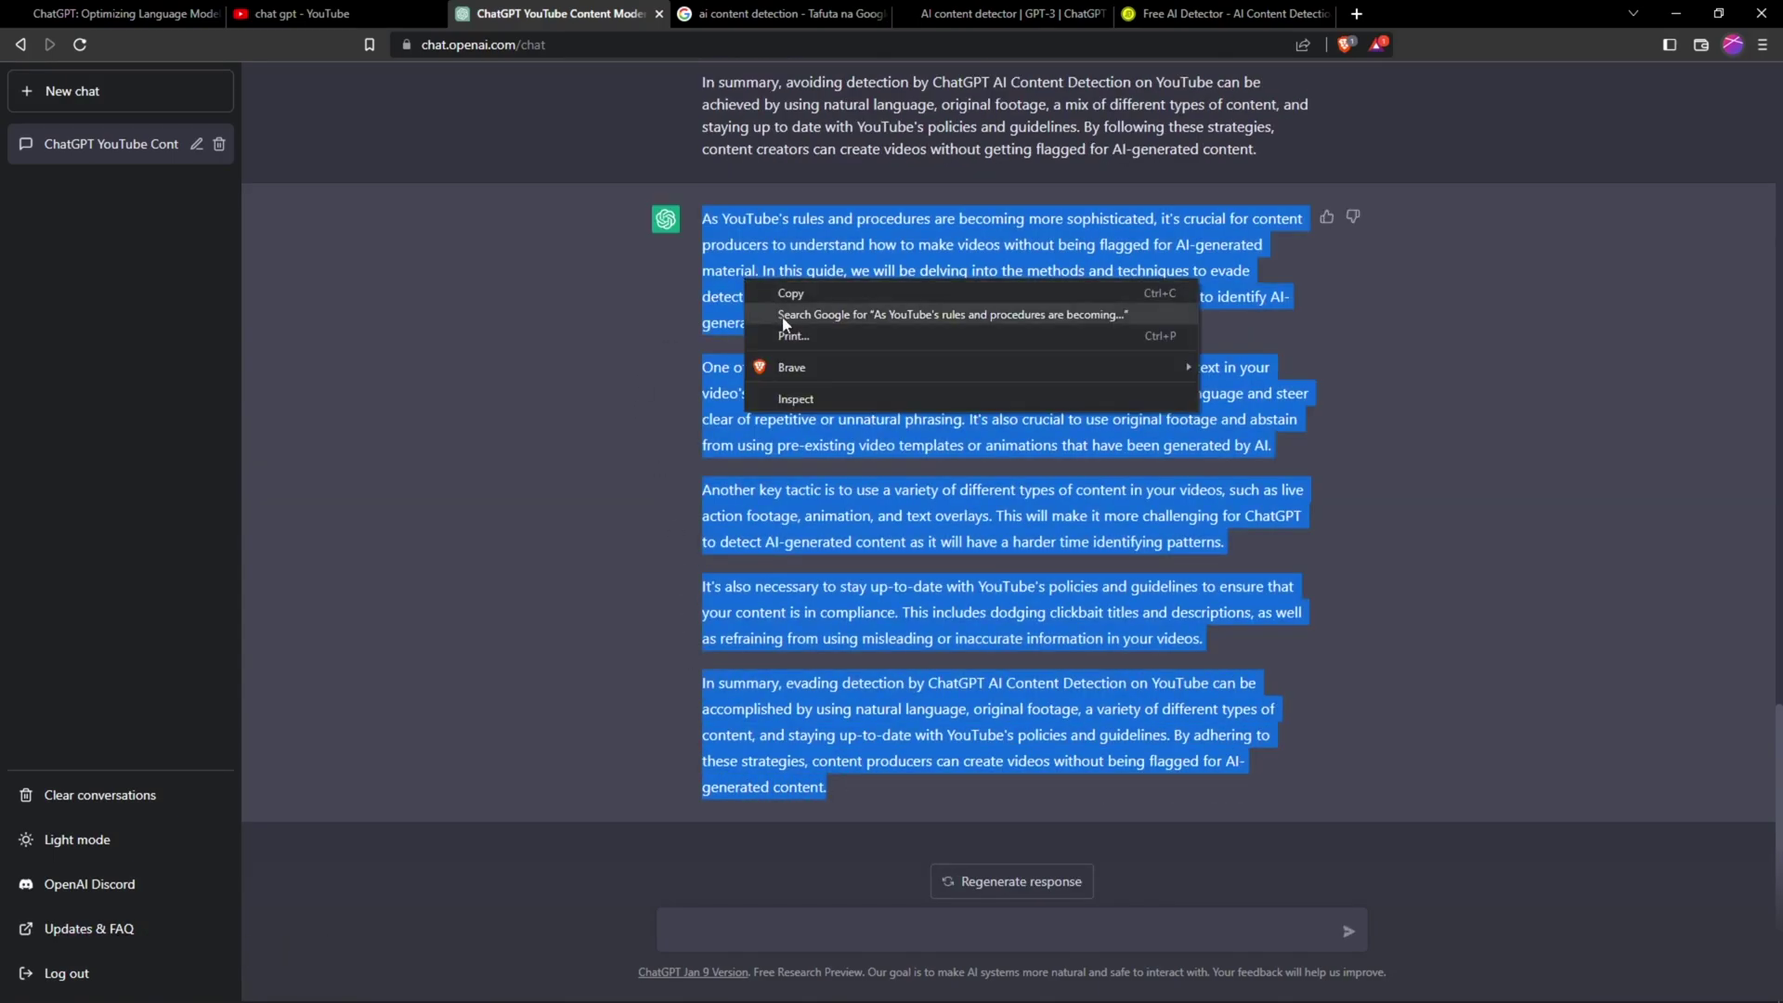
pyautogui.click(792, 295)
# Replace Writer's text with the rewritten article minus its summary paragraph, scoring 99% human-generated.
pyautogui.click(1008, 13)
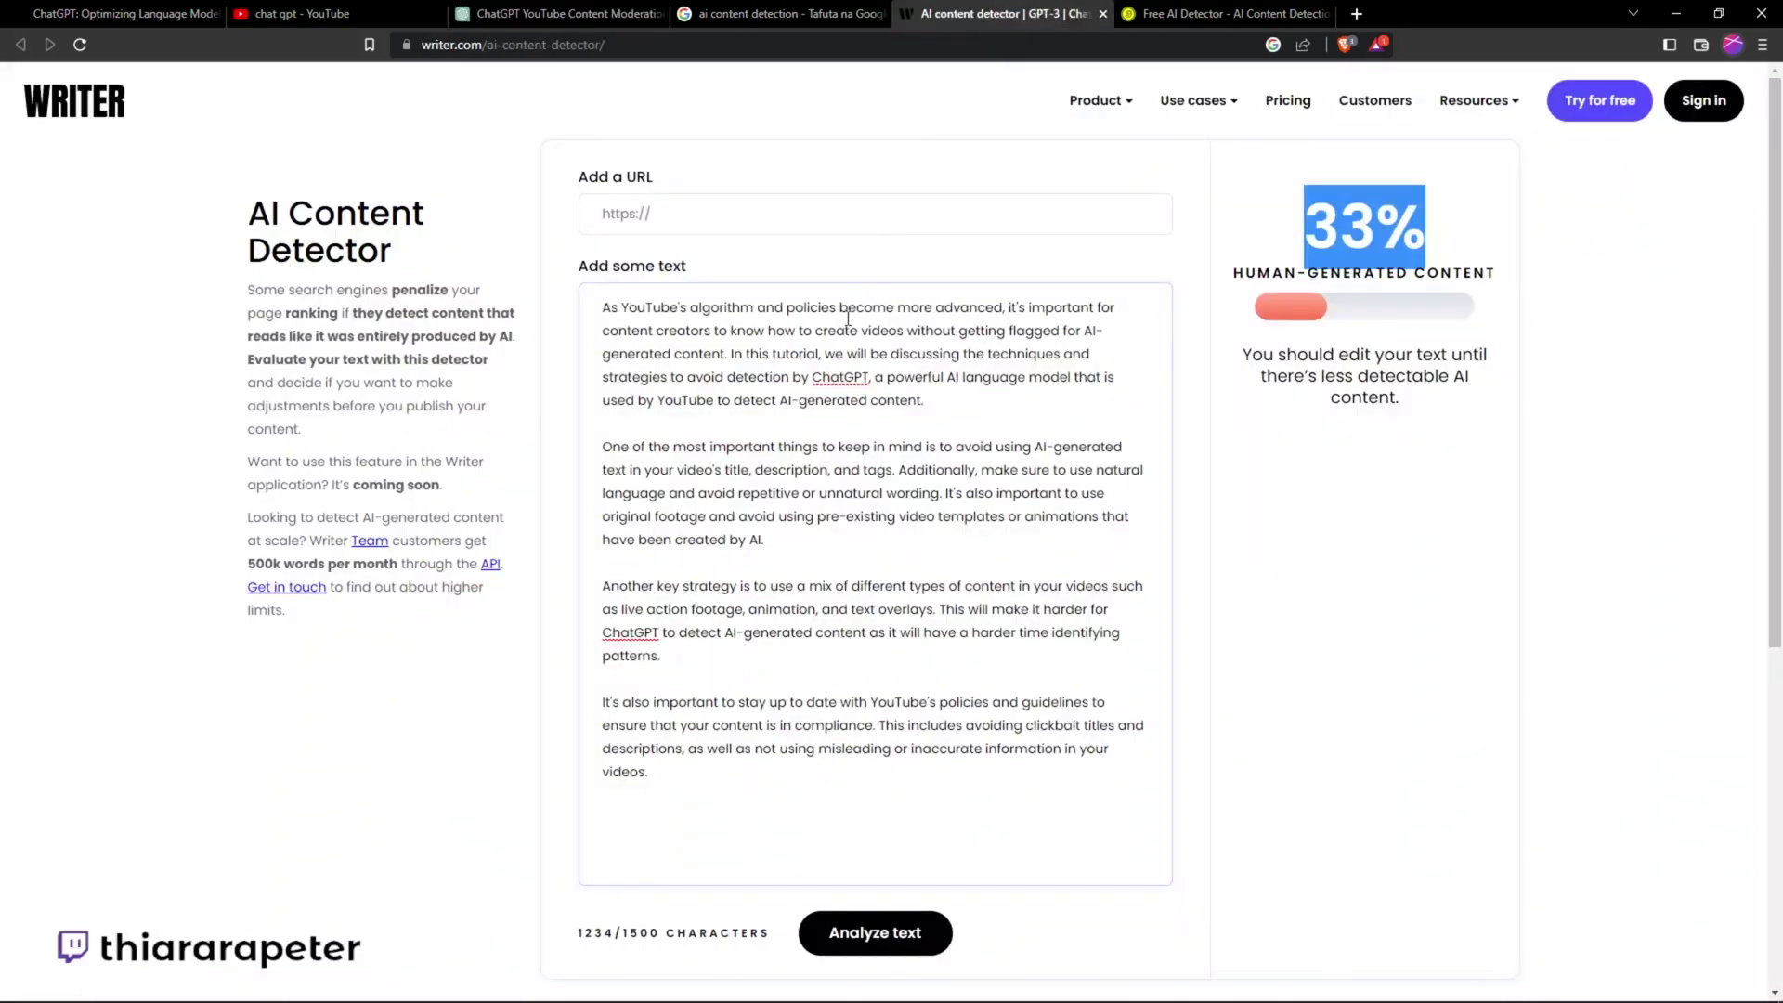
pyautogui.click(709, 774)
pyautogui.hotkey('ctrl', 'a')
pyautogui.press('BackSpace')
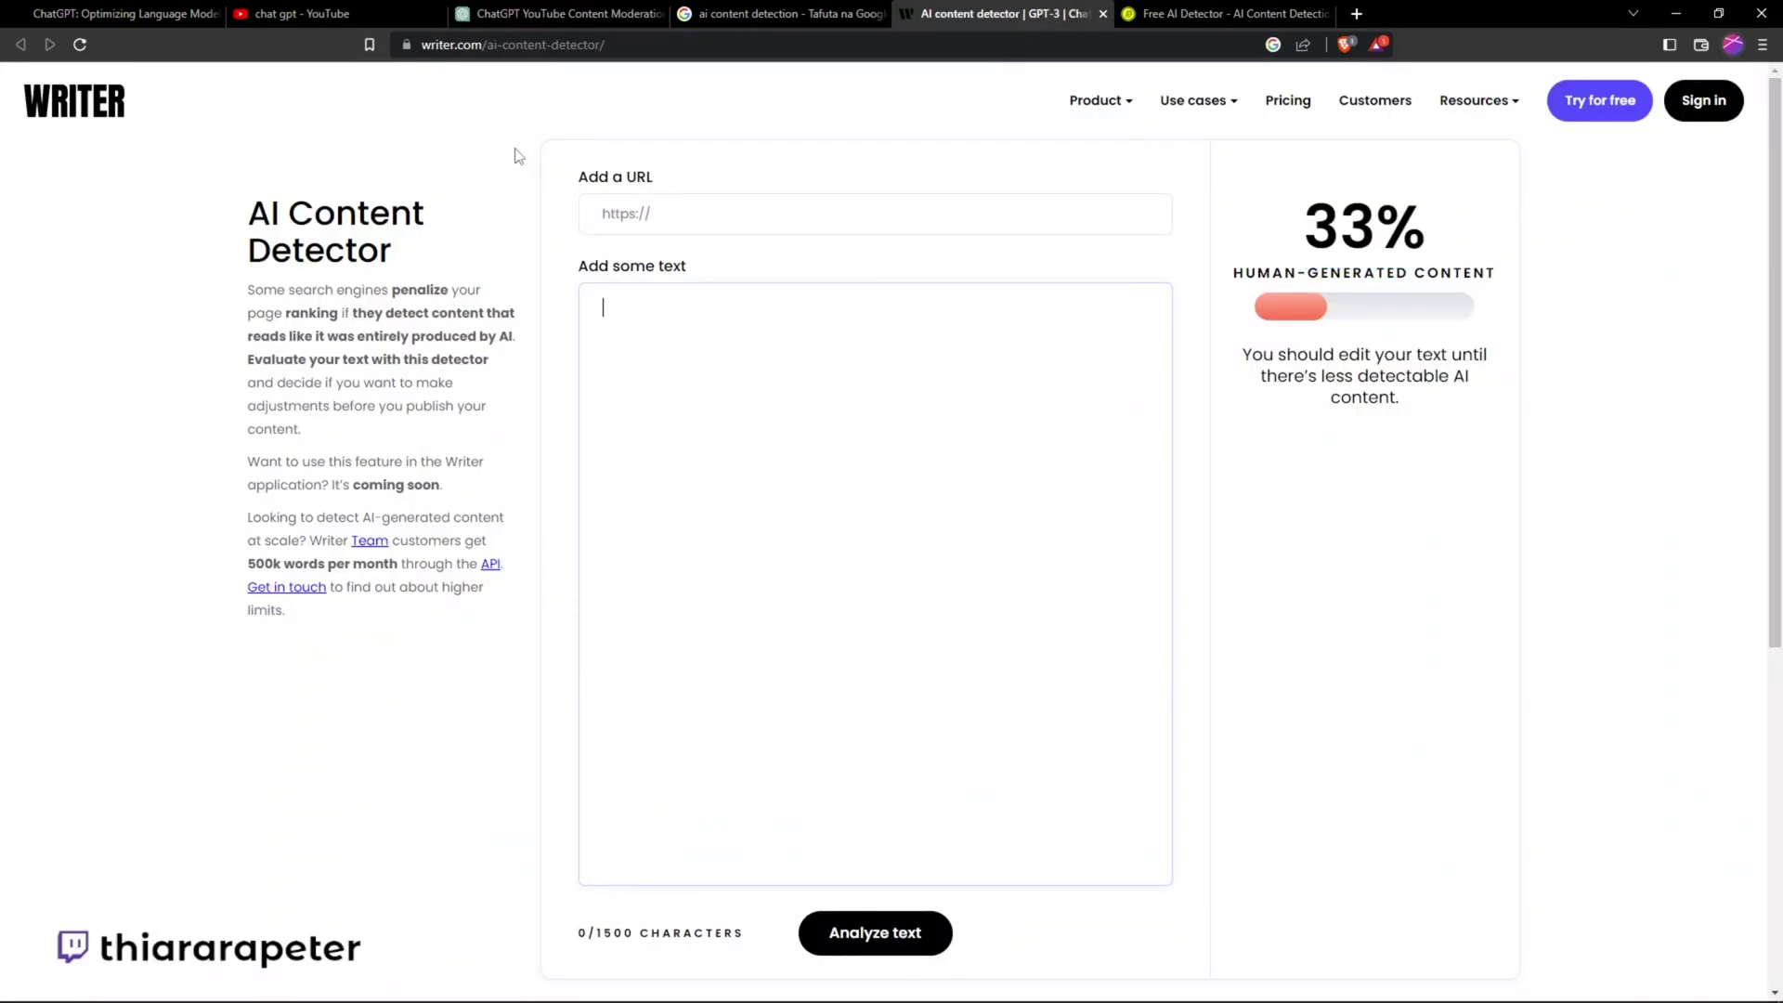
pyautogui.hotkey('ctrl', 'v')
pyautogui.moveTo(987, 852); pyautogui.dragTo(594, 760)
pyautogui.press('BackSpace')
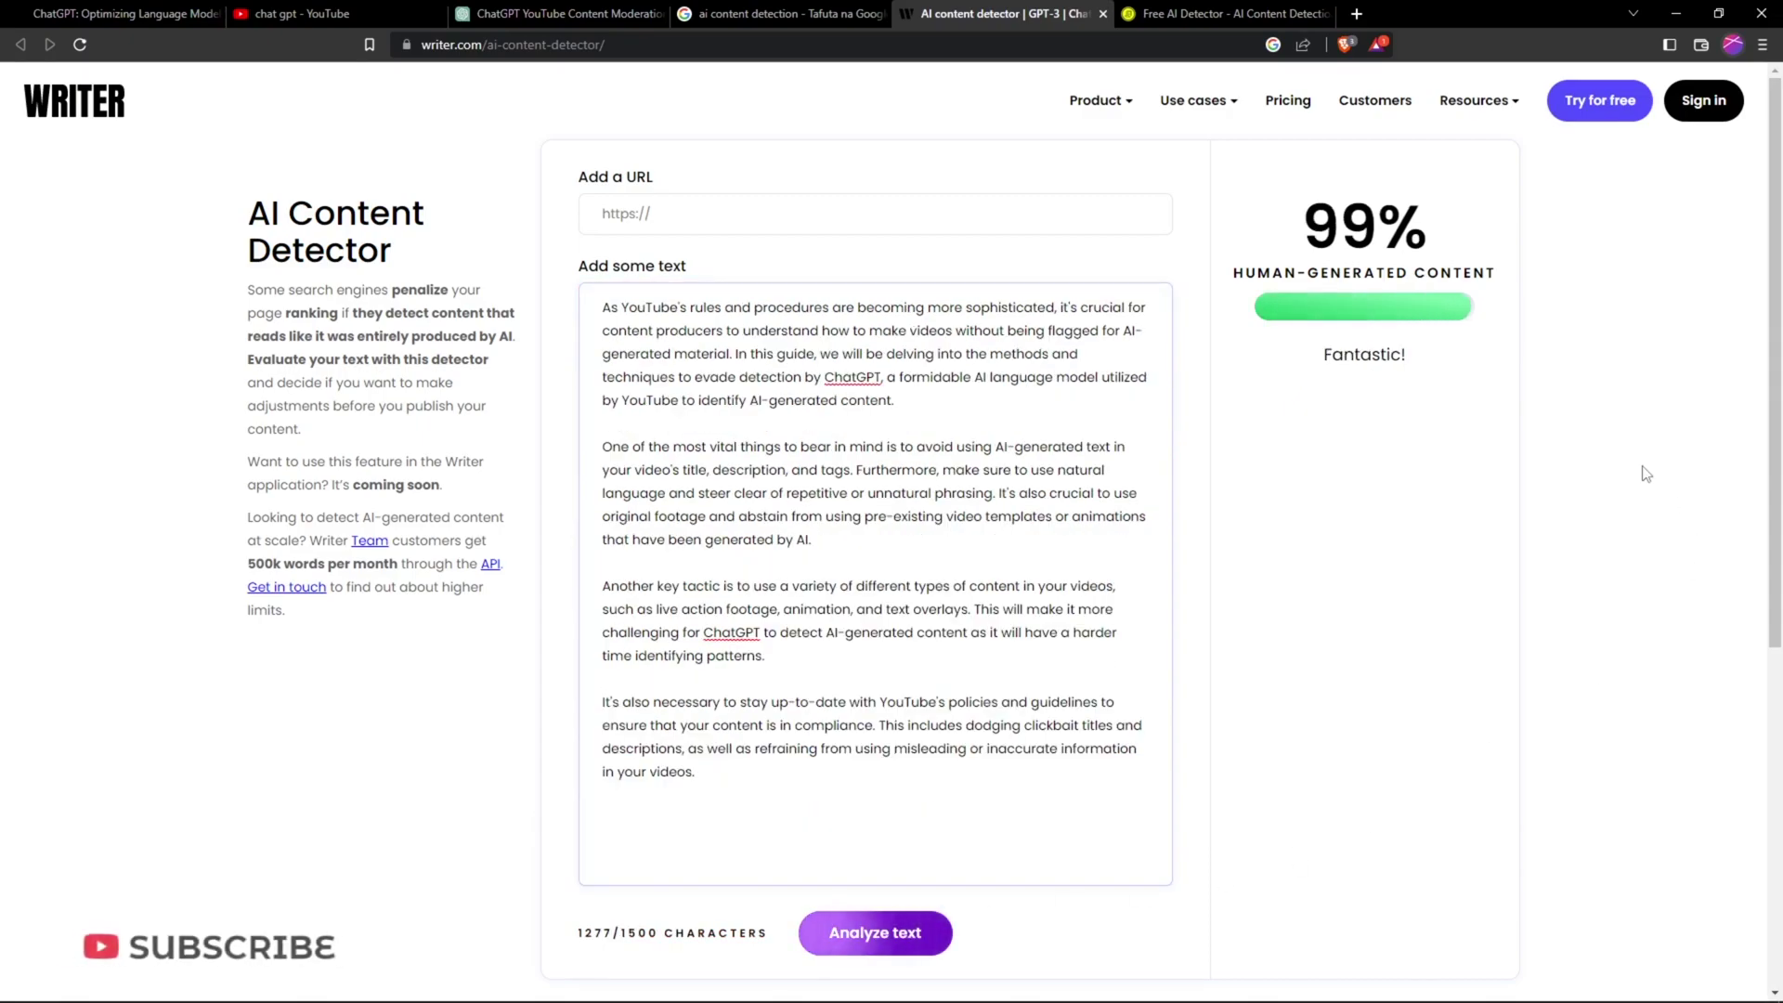
pyautogui.moveTo(1316, 199); pyautogui.dragTo(1470, 297)
# Replace the original article in Content at Scale with the rewritten version.
pyautogui.click(1224, 13)
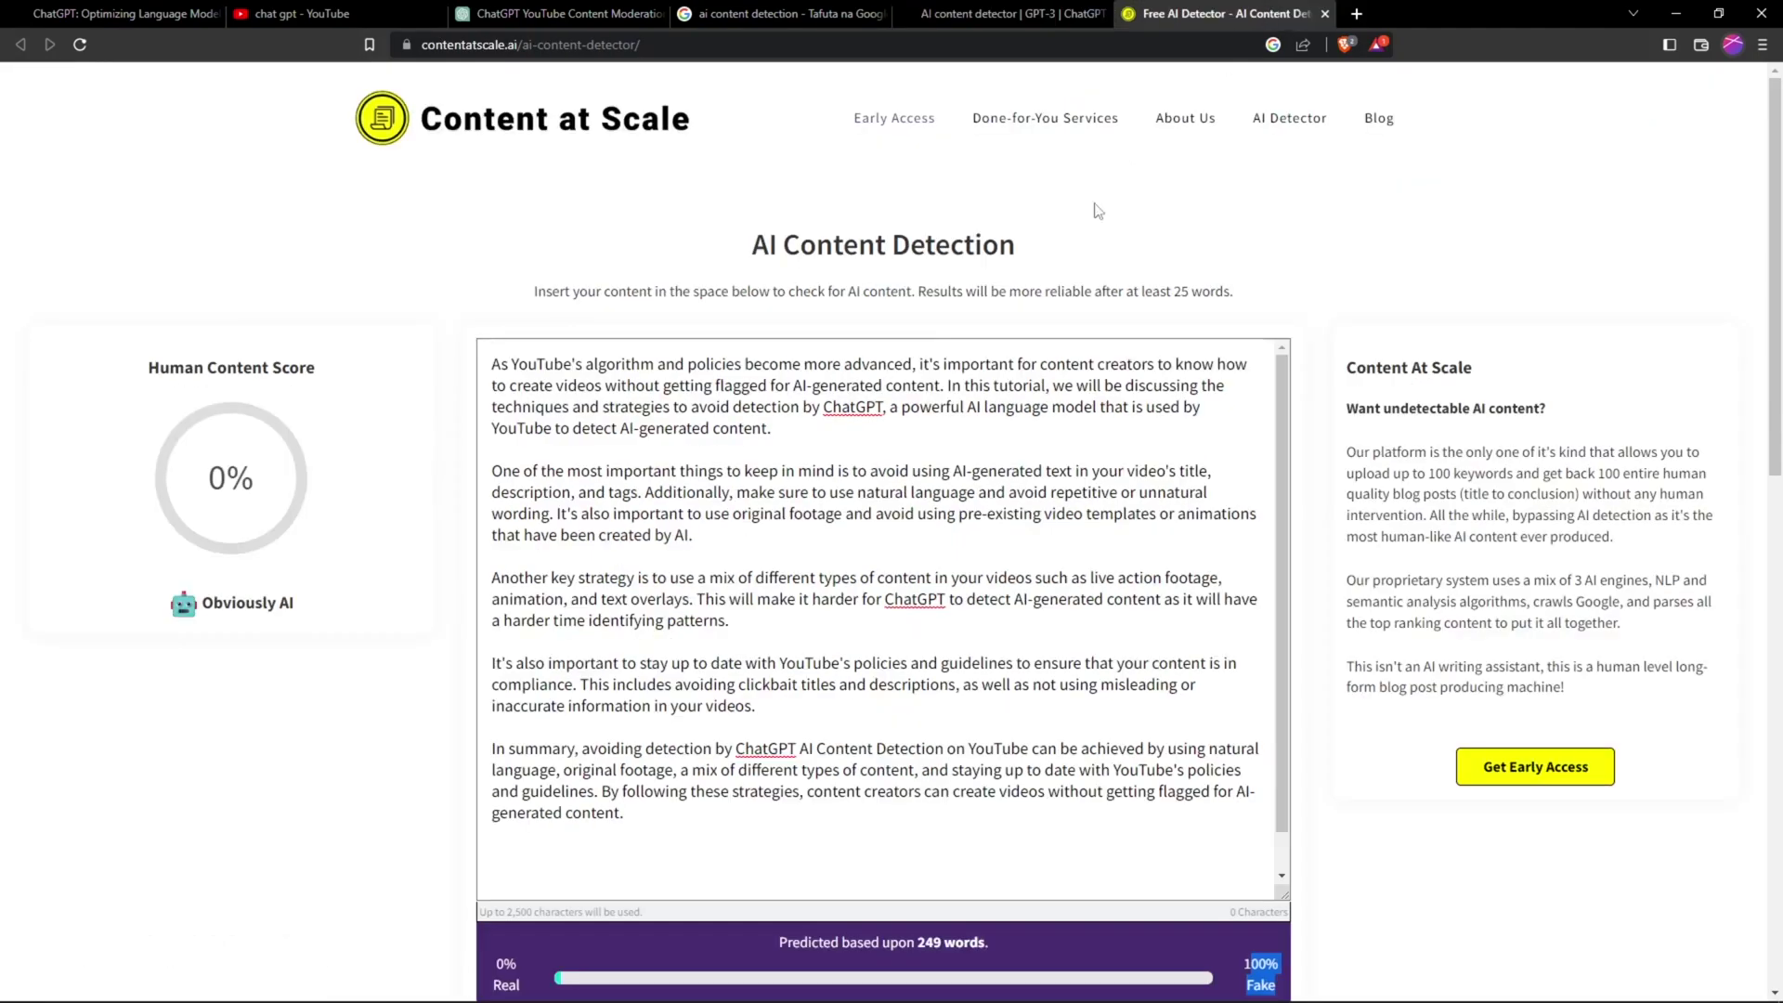
pyautogui.click(494, 828)
pyautogui.hotkey('ctrl', 'a')
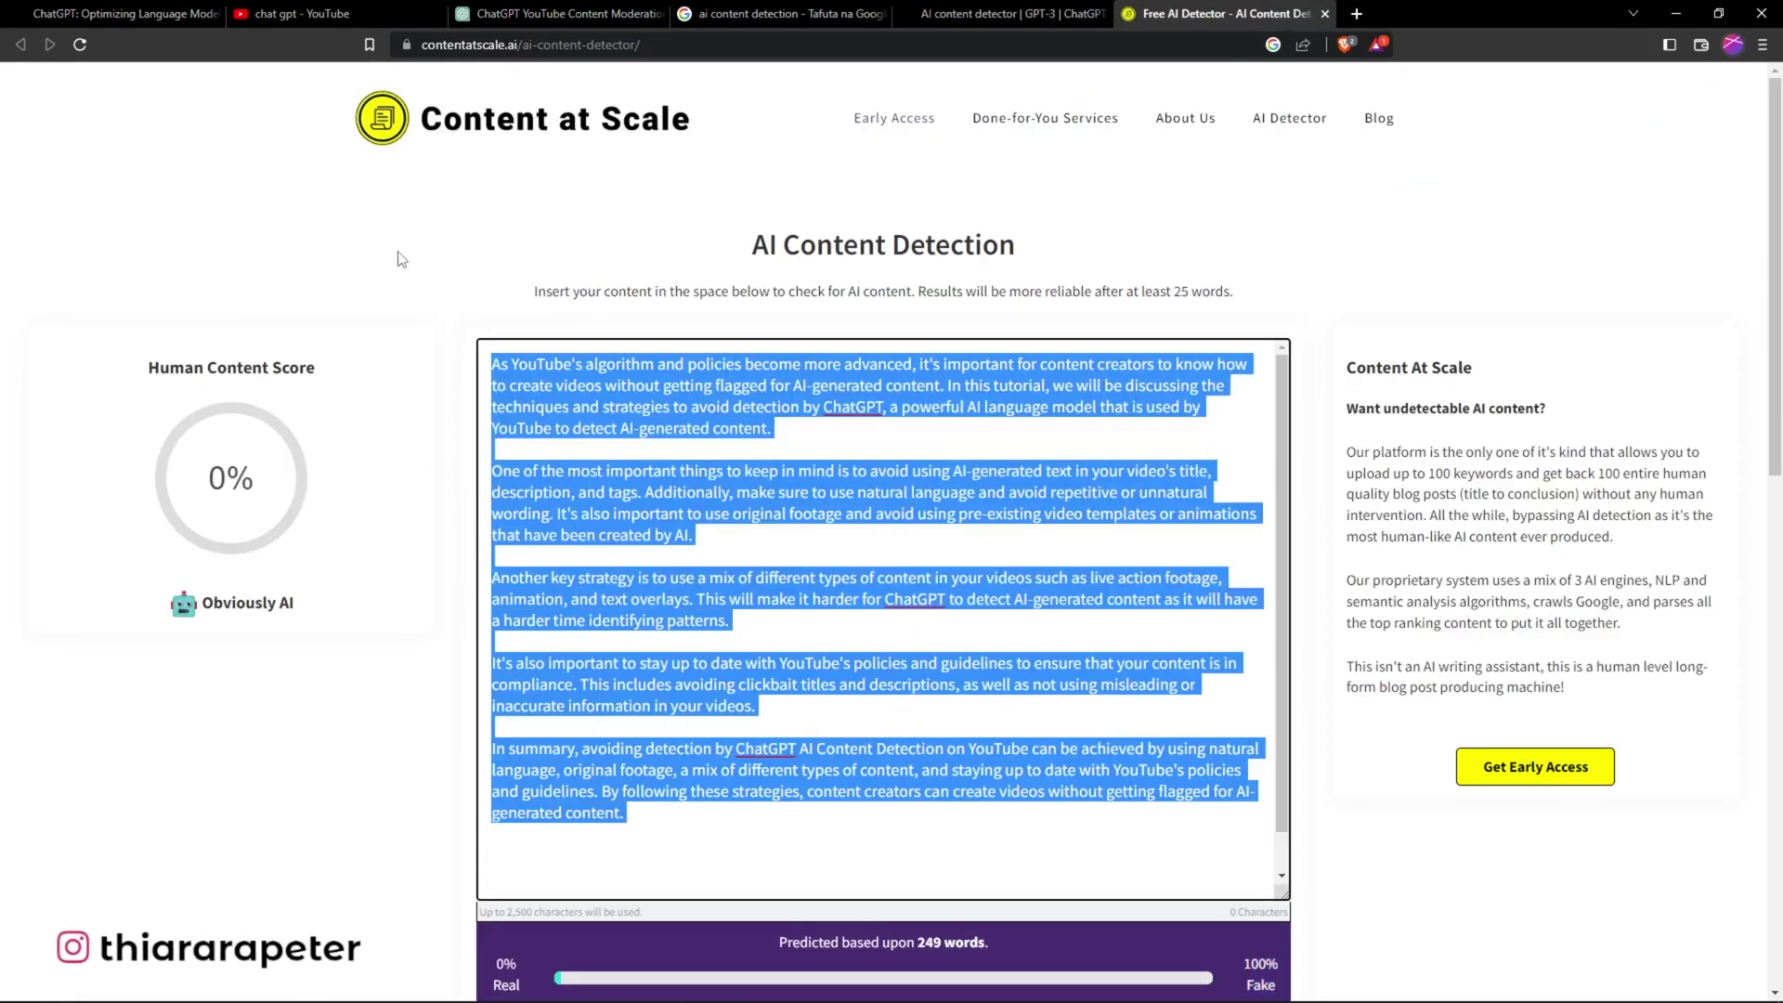
pyautogui.press('BackSpace')
pyautogui.hotkey('ctrl', 'v')
pyautogui.scroll(-3, 1136, 701)
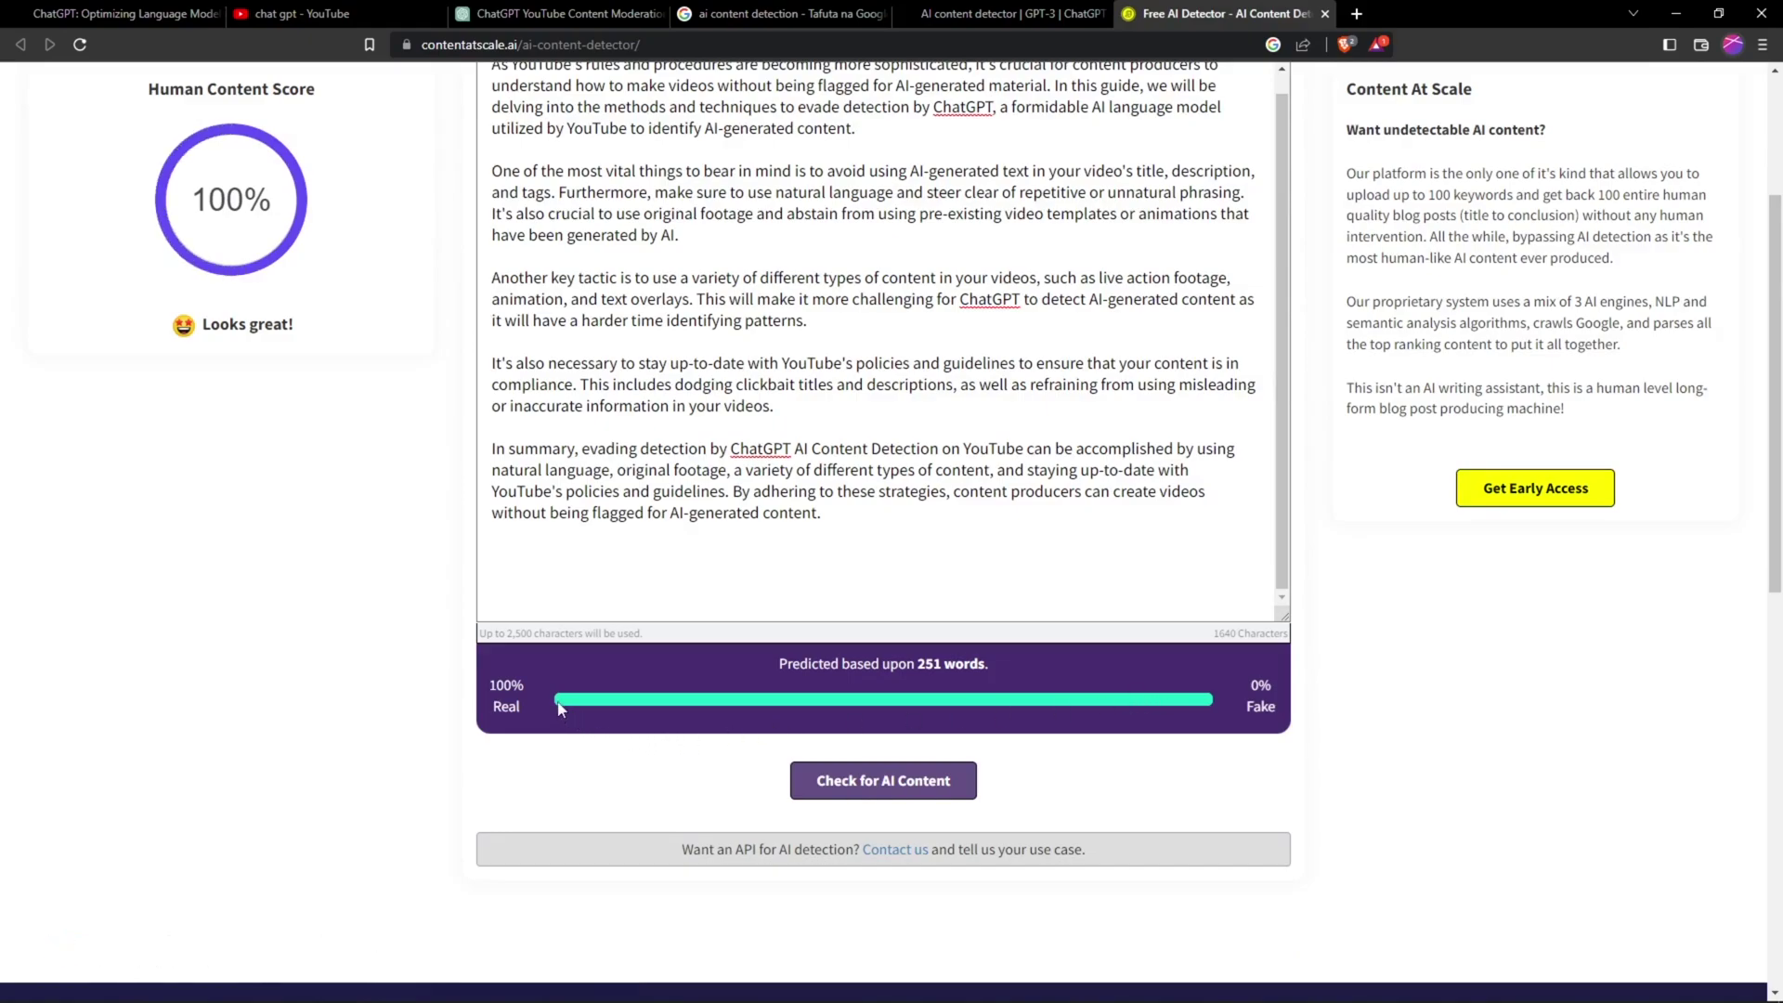
# Mark the 100% Real result and select the full rewritten article text.
pyautogui.moveTo(527, 705); pyautogui.dragTo(484, 683)
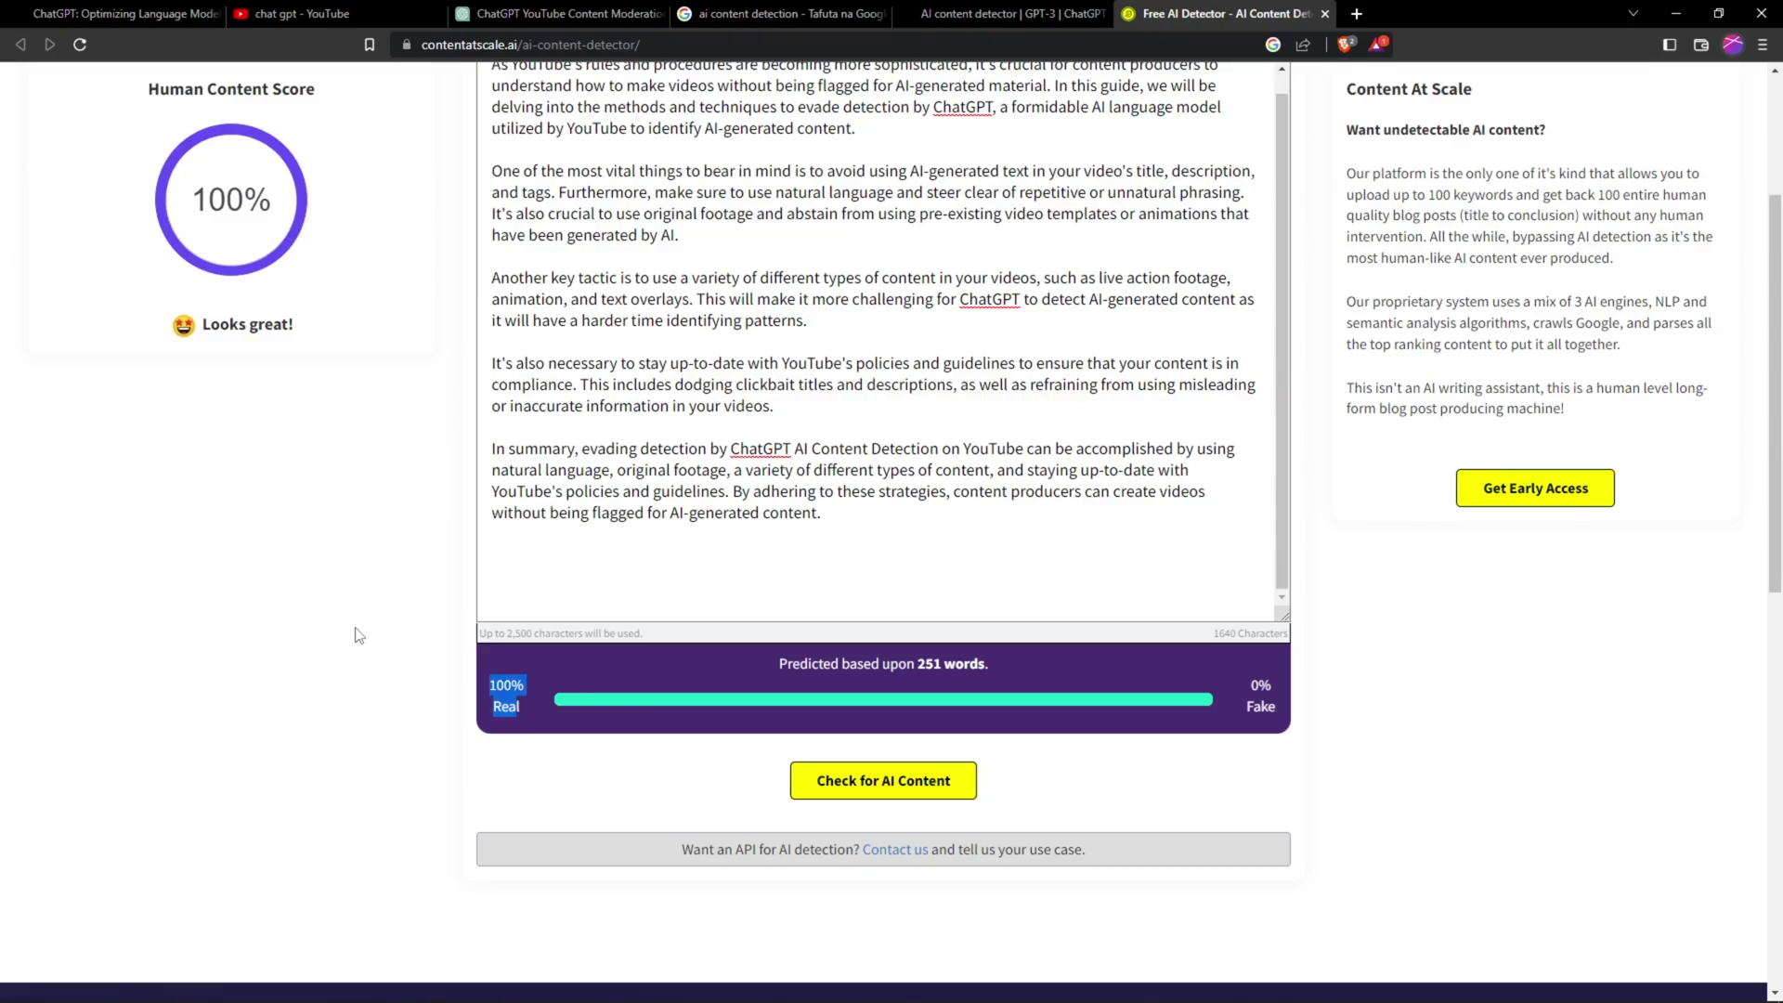
pyautogui.scroll(2, 824, 623)
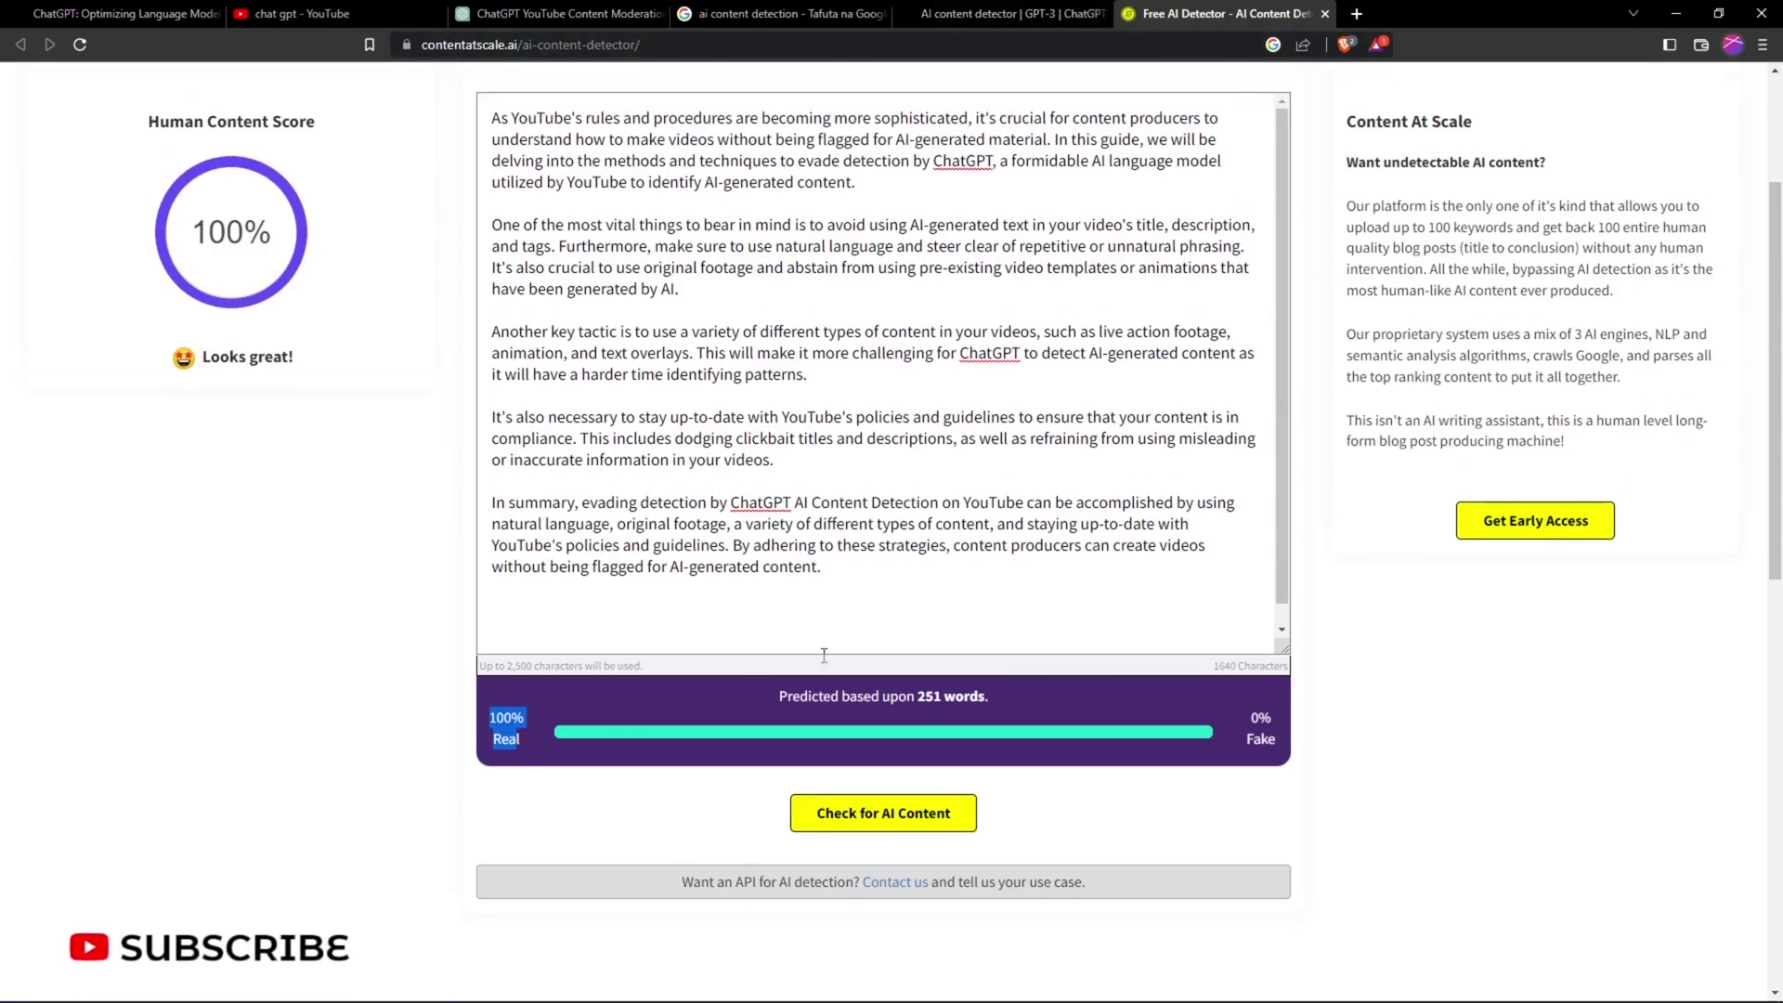
pyautogui.scroll(3, 824, 656)
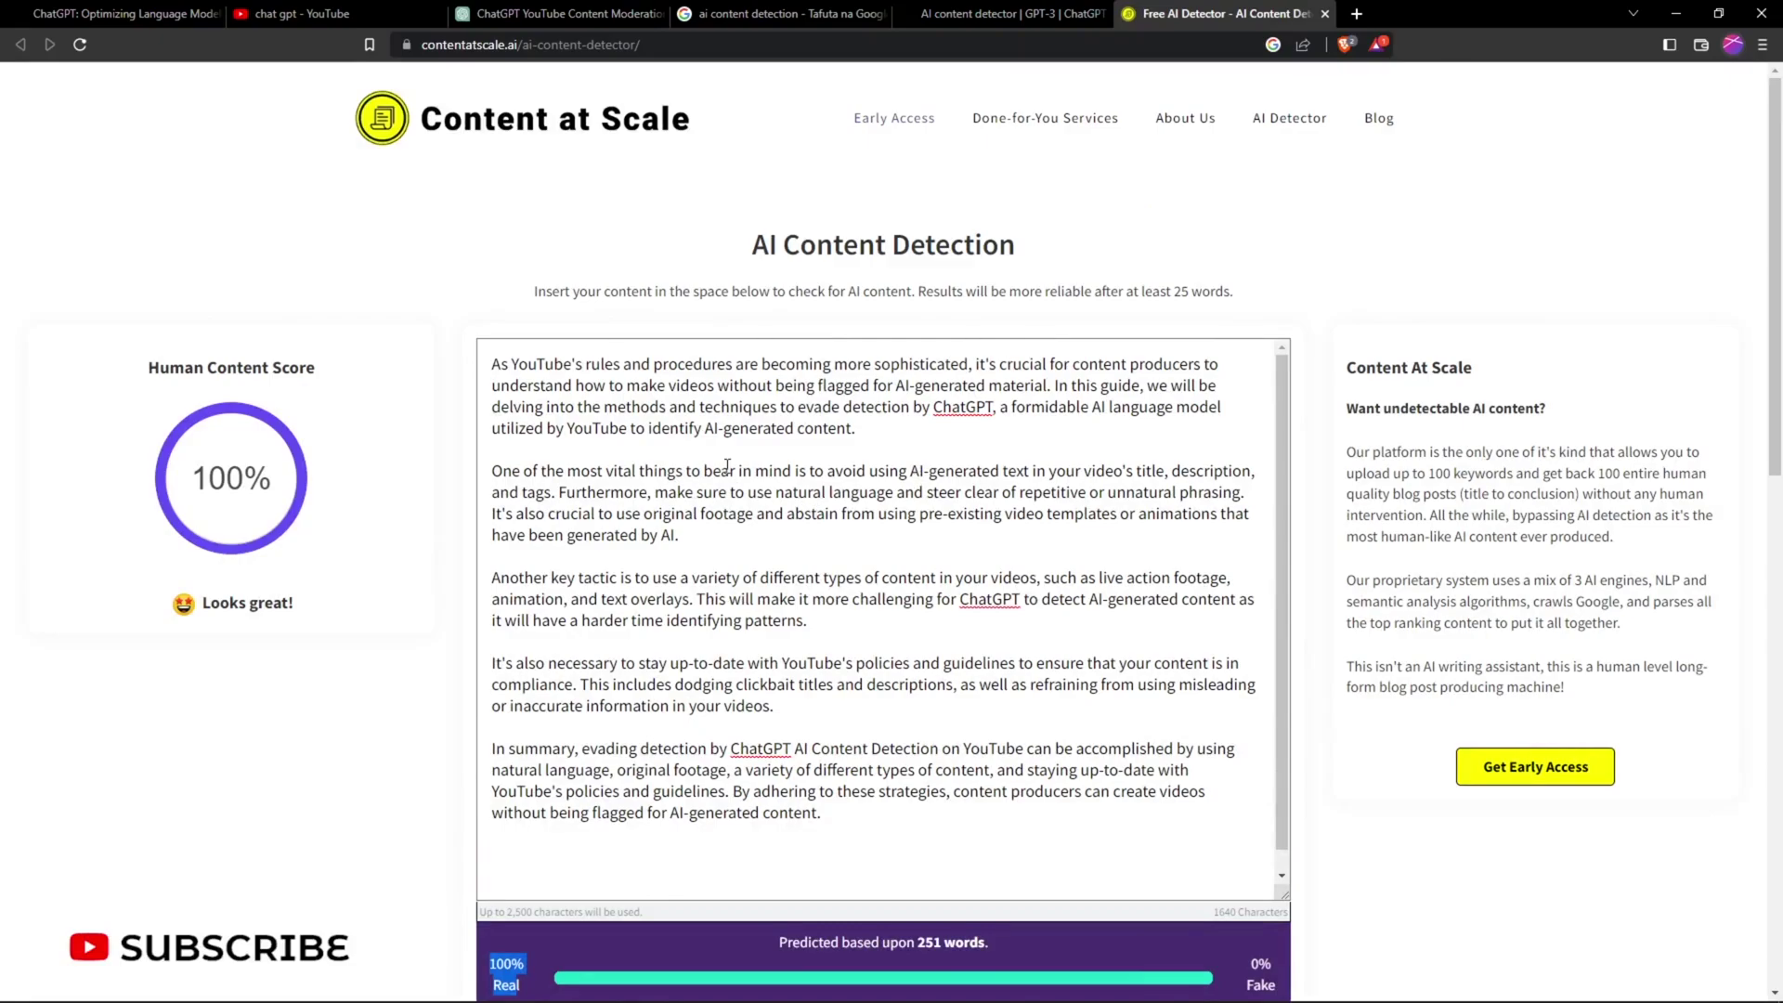
pyautogui.moveTo(499, 362); pyautogui.dragTo(831, 931)
pyautogui.press('super+c')
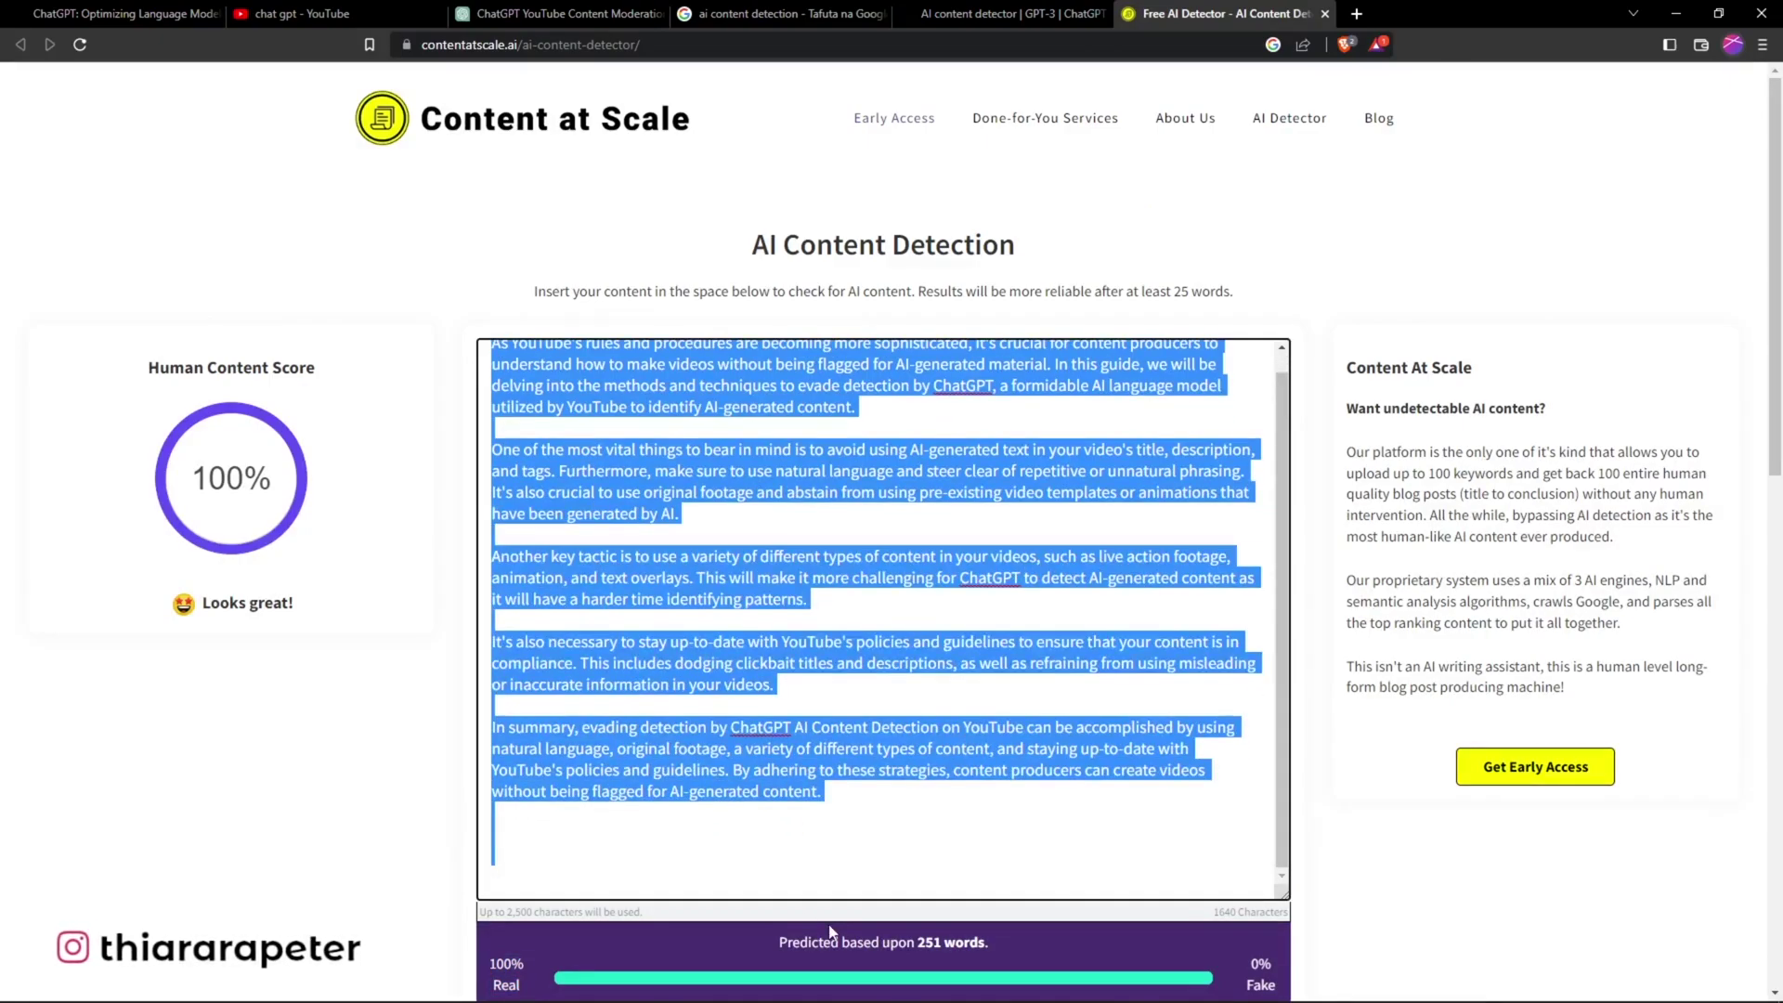
# Search for QuillBot in a new browser tab.
pyautogui.click(1357, 13)
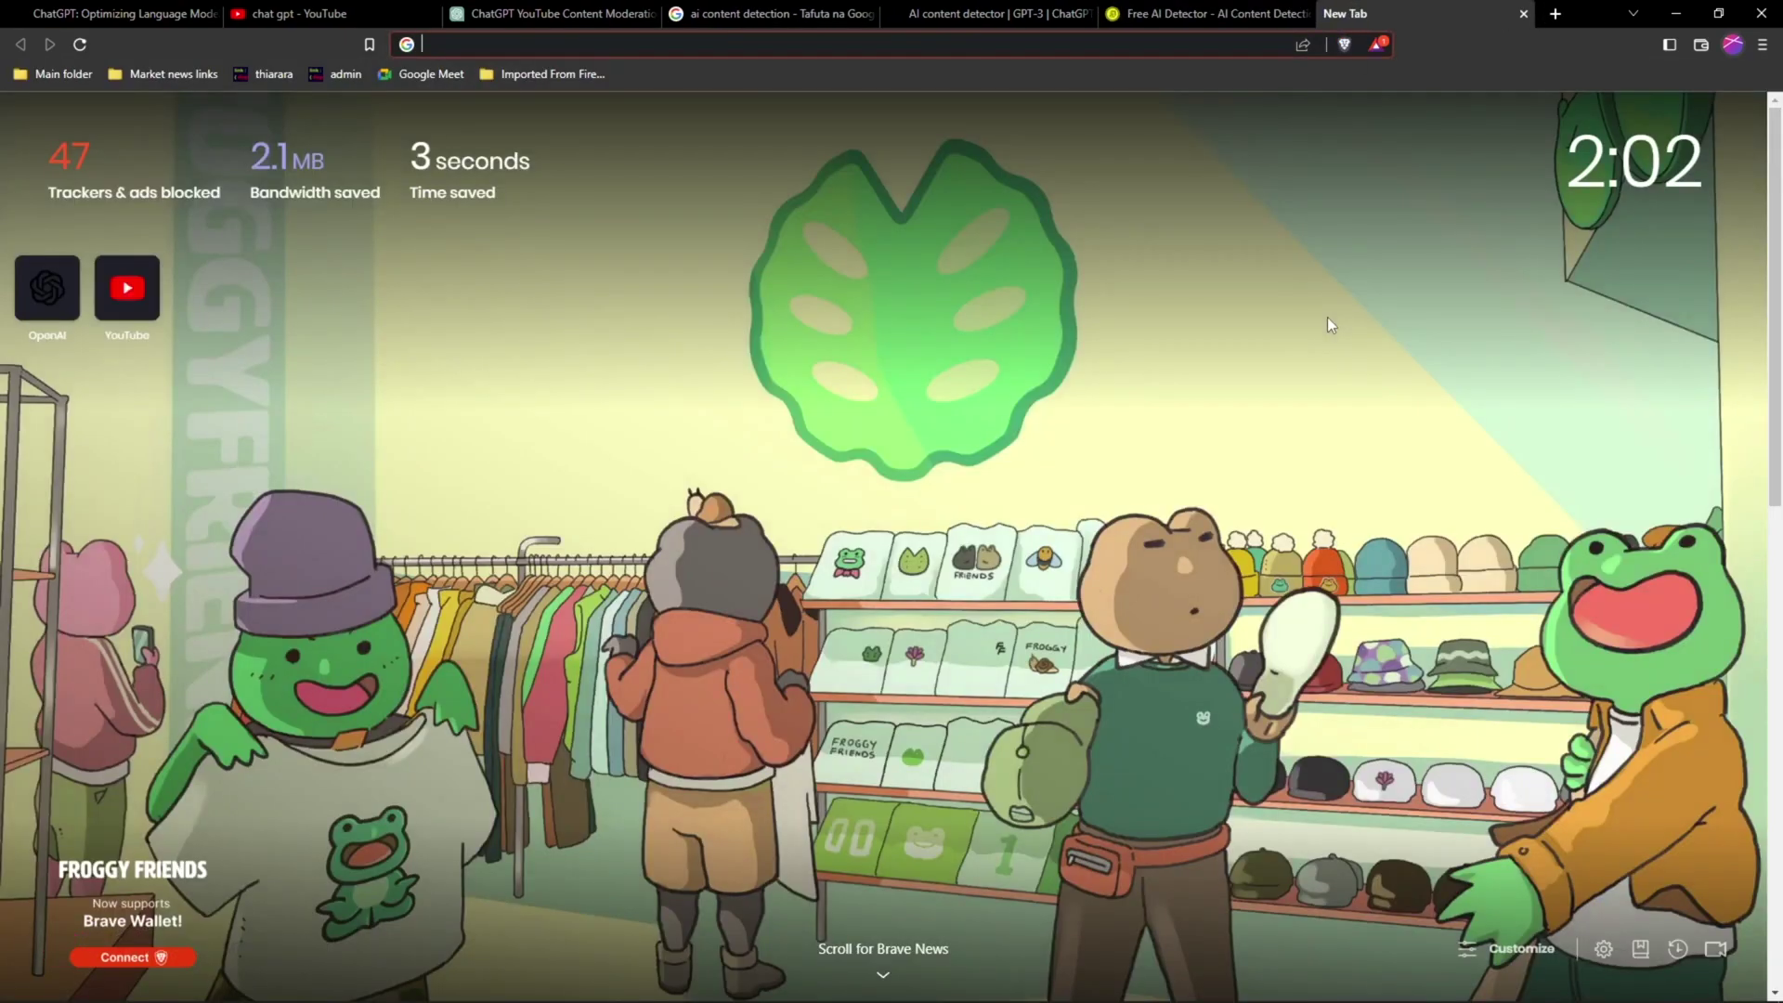
pyautogui.write('qi')
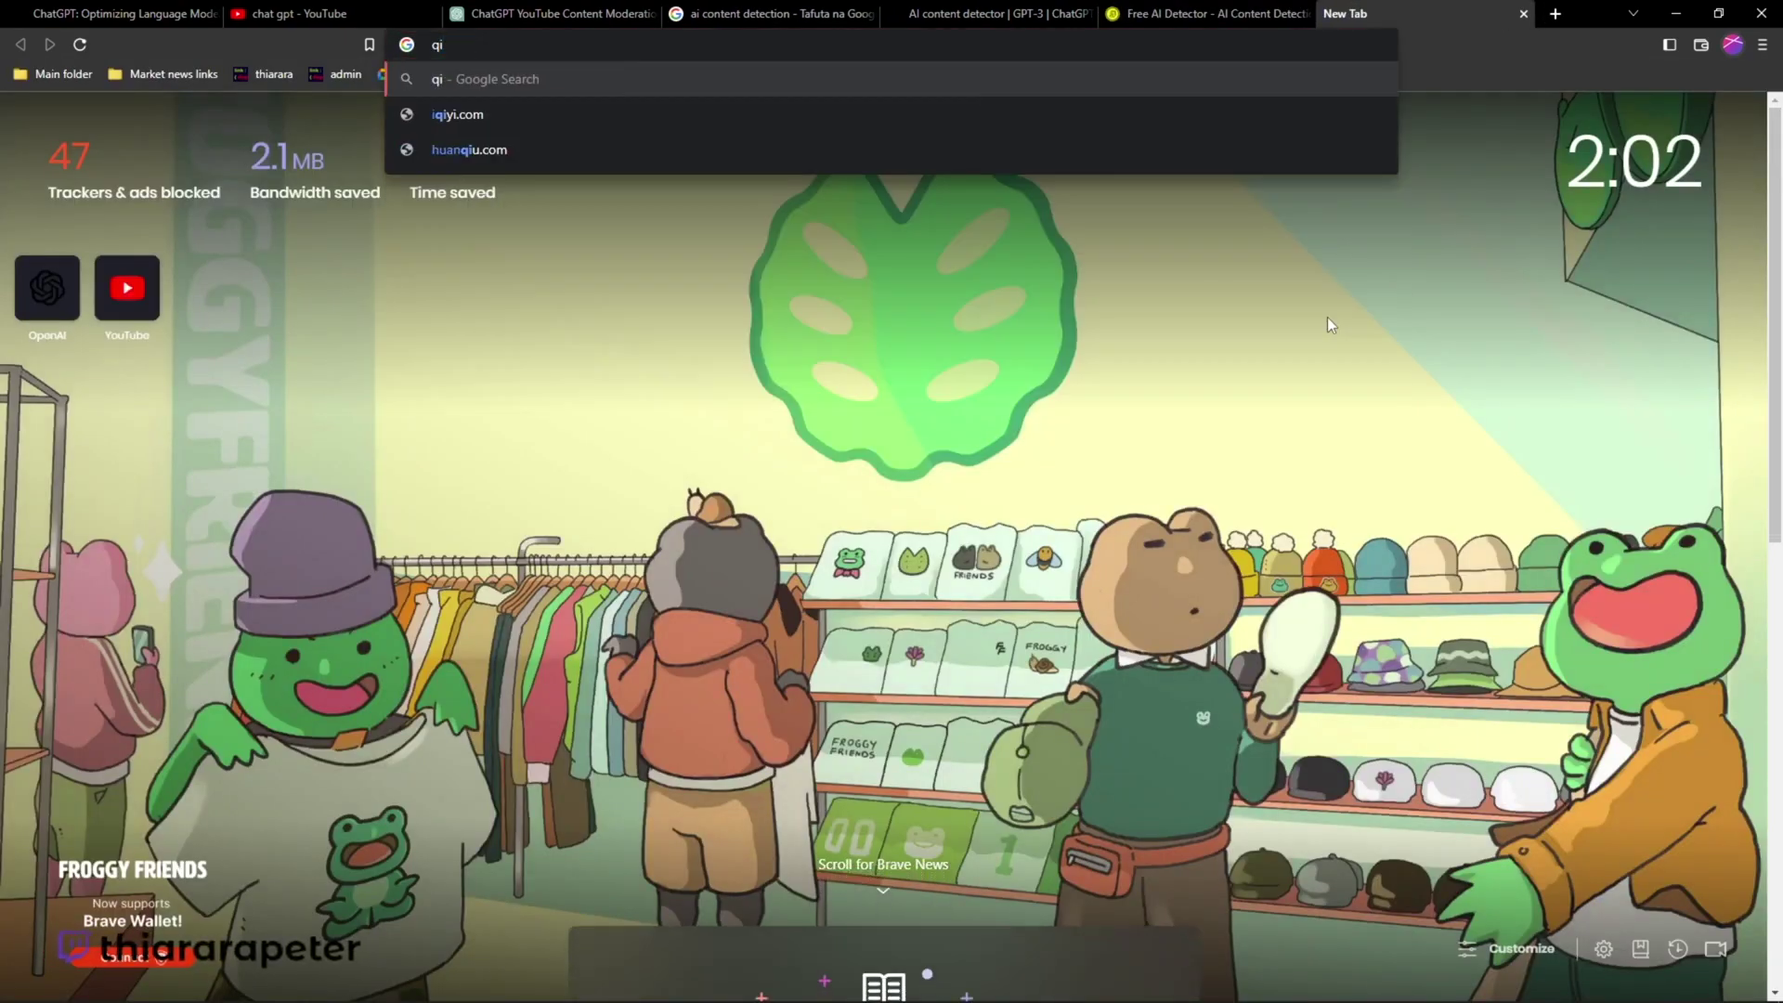
pyautogui.press('BackSpace')
pyautogui.write('uilbot')
pyautogui.click(475, 121)
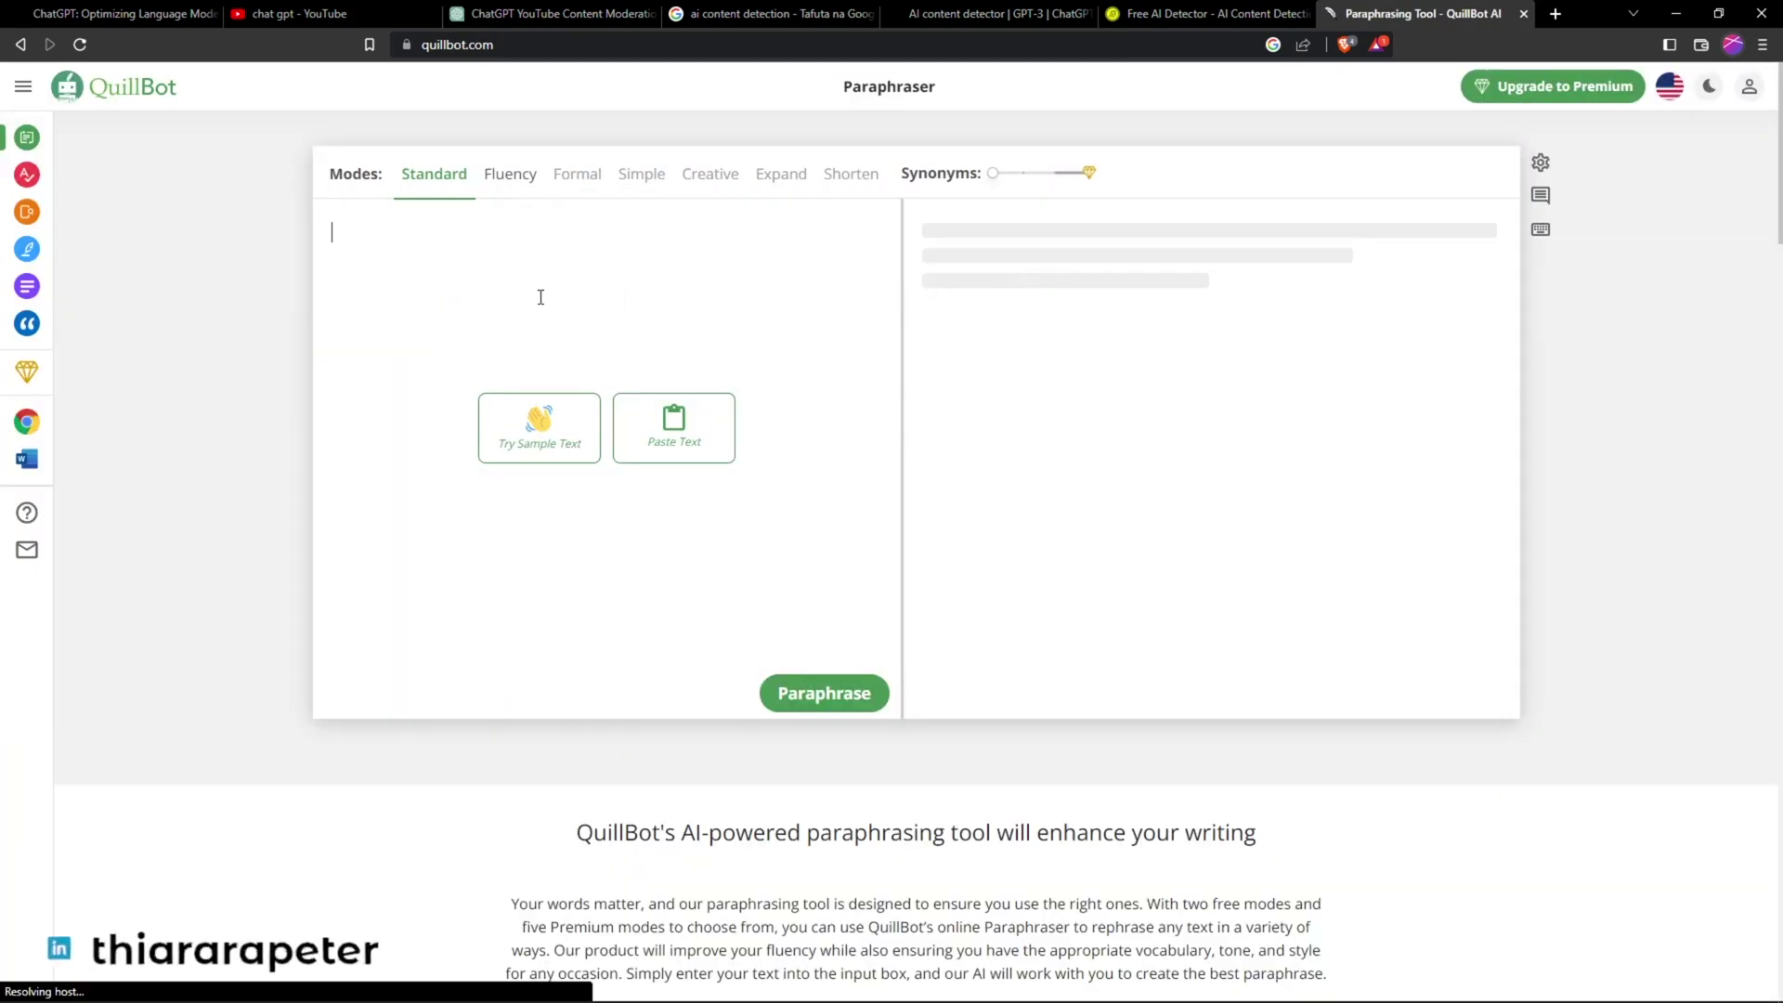
# Paste the article into the Paraphraser and cut it to the first two paragraphs, 115 words.
pyautogui.rightClick(350, 248)
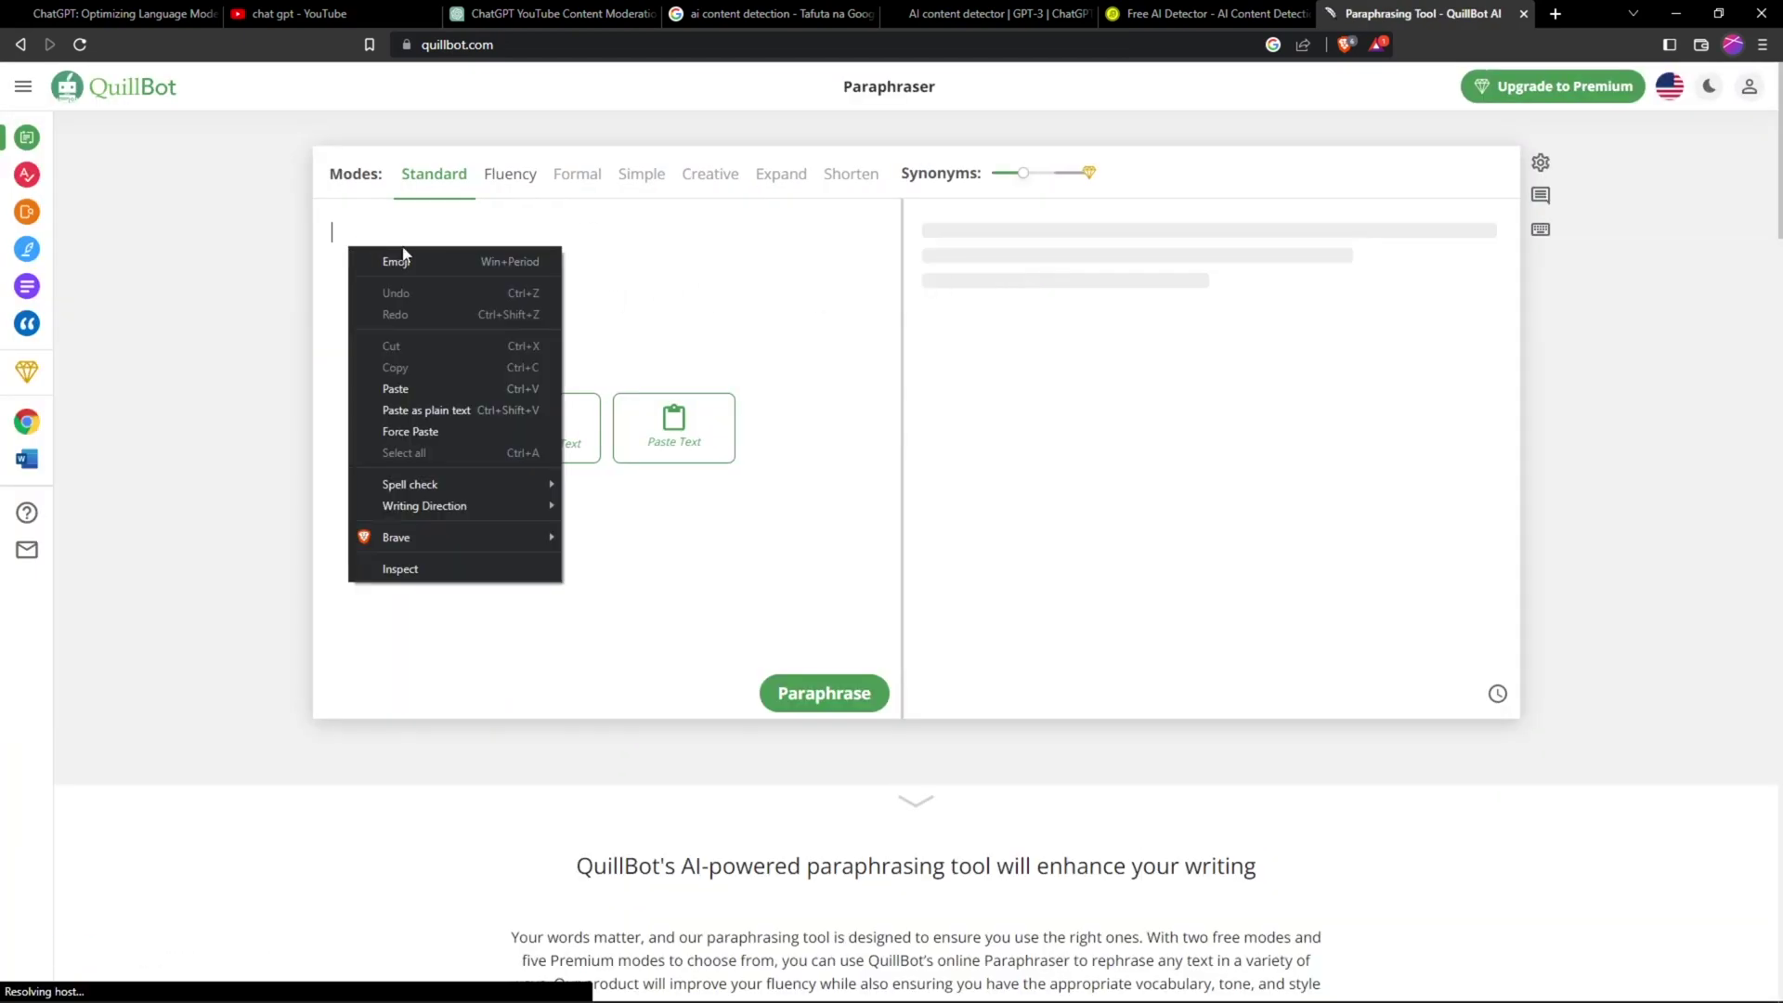
pyautogui.click(435, 390)
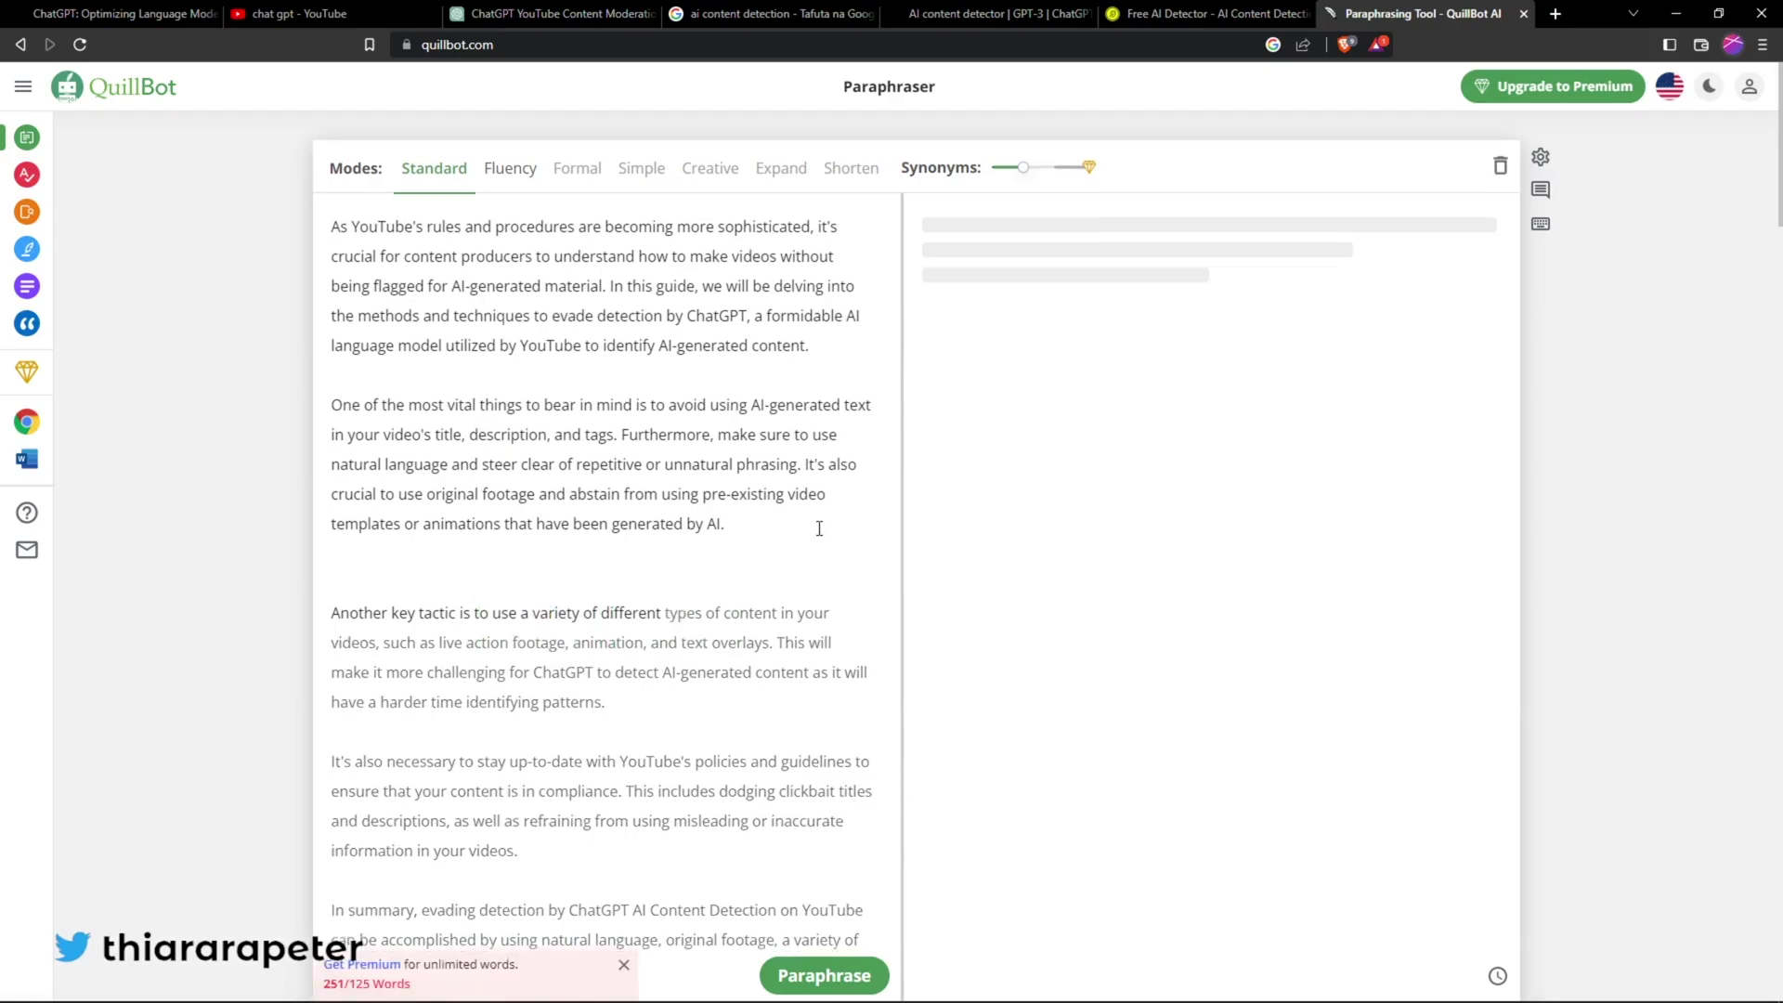
pyautogui.scroll(-3, 538, 450)
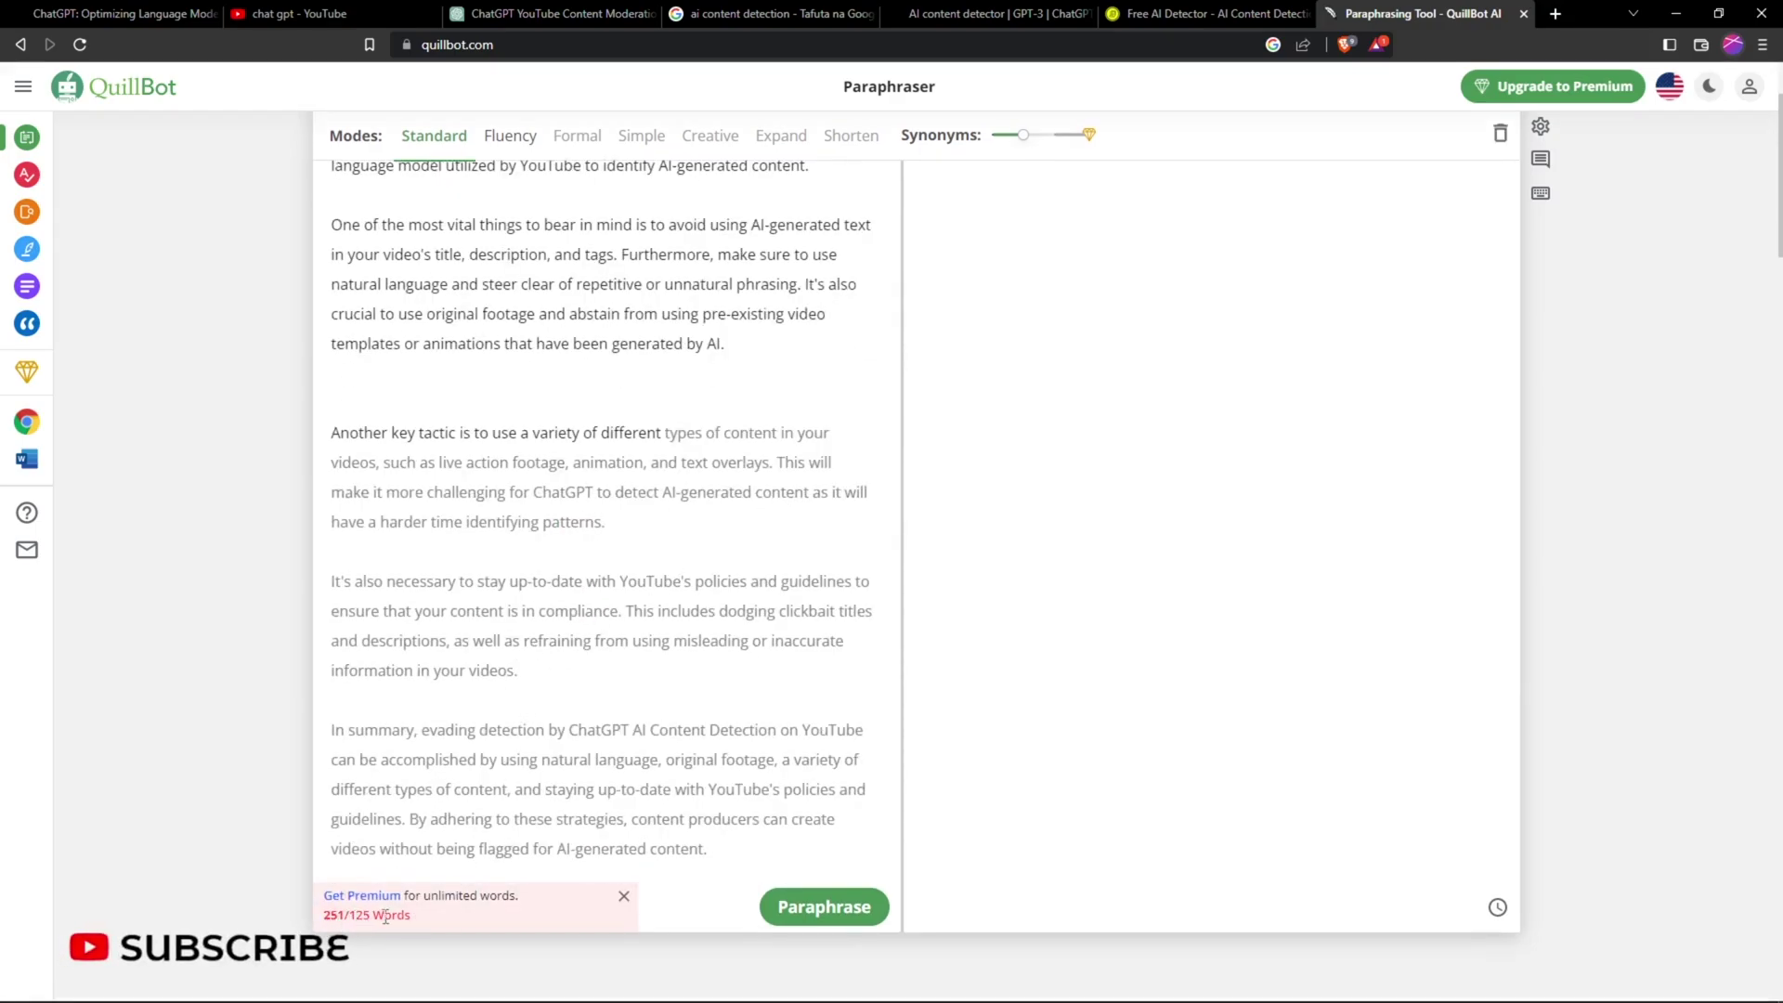
pyautogui.moveTo(675, 849); pyautogui.dragTo(339, 733)
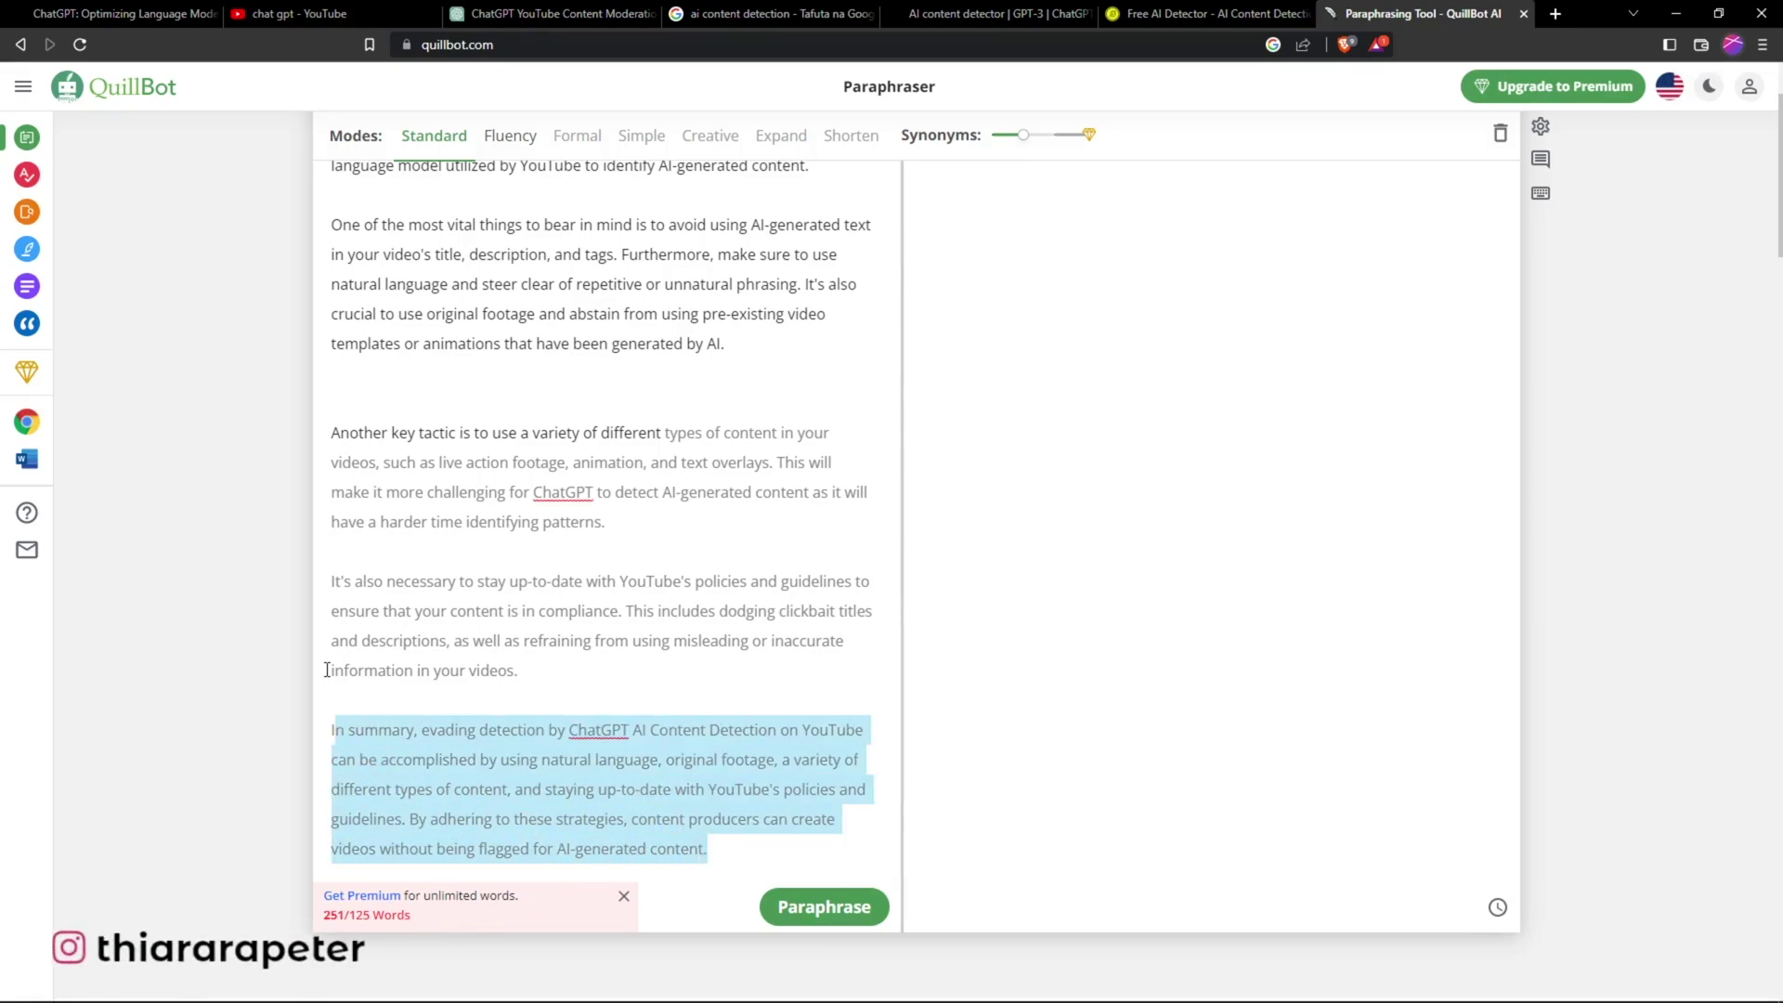
pyautogui.press('BackSpace')
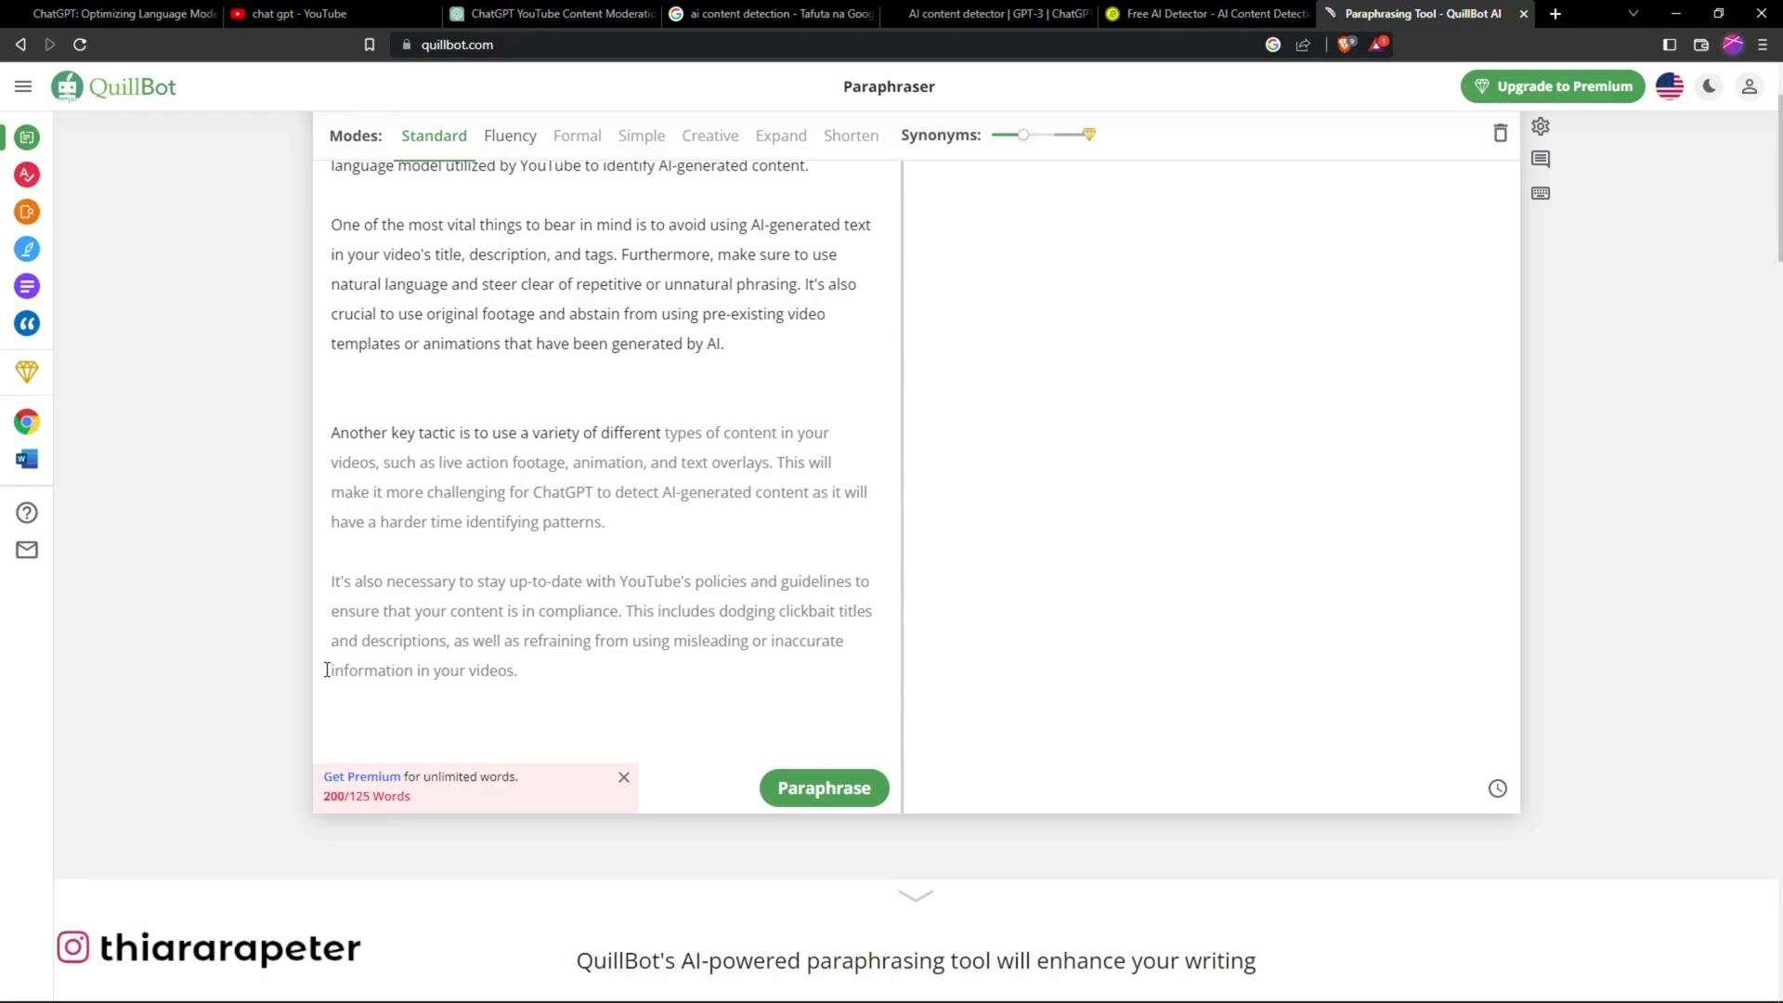
pyautogui.moveTo(349, 385); pyautogui.dragTo(723, 740)
pyautogui.press('BackSpace')
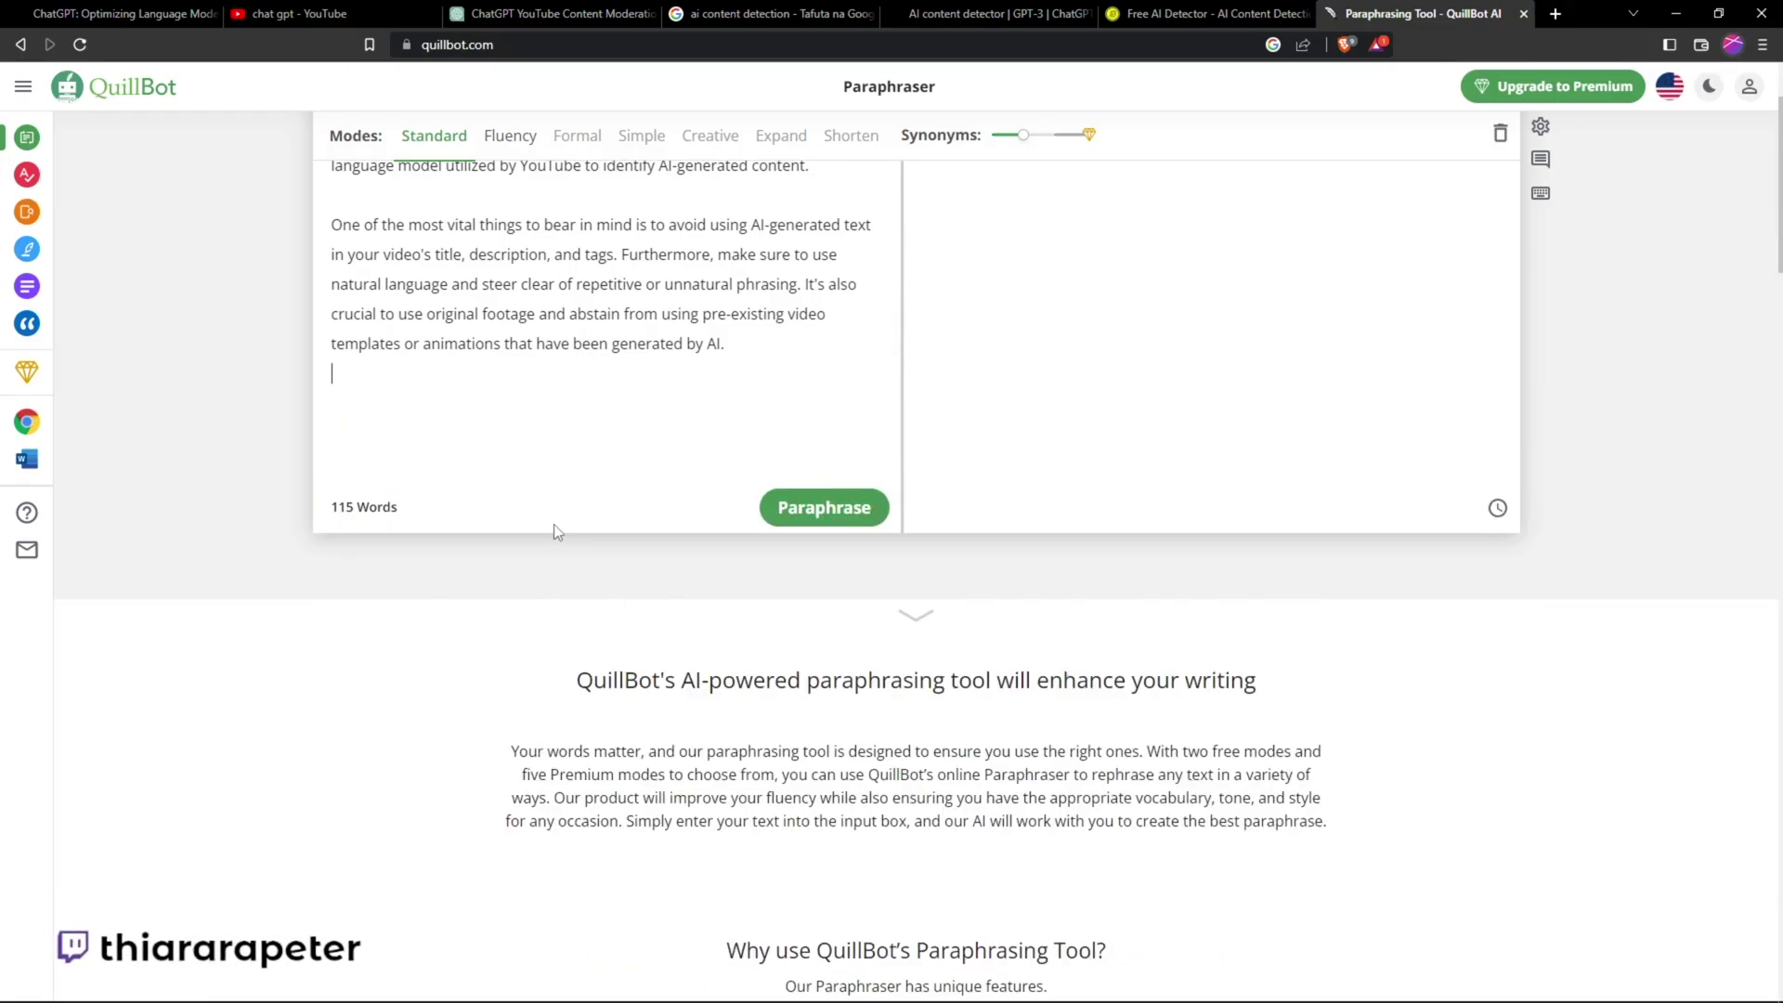
pyautogui.press('BackSpace')
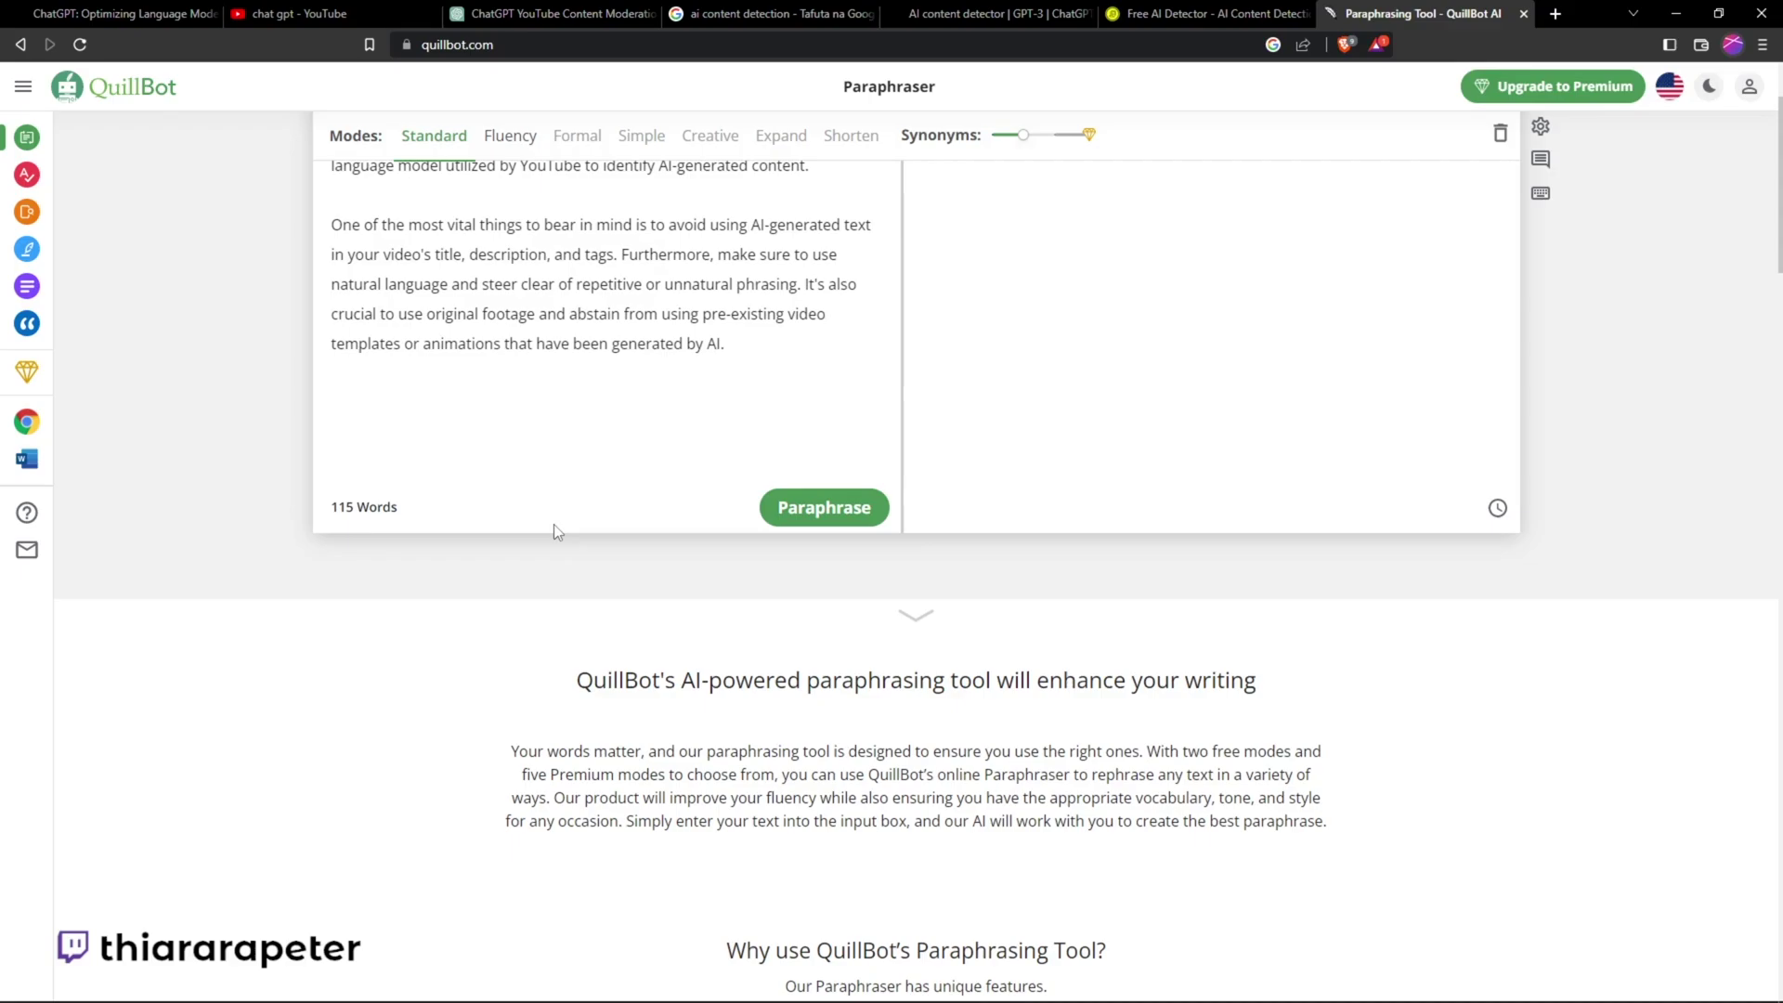
# Paraphrase the two paragraphs, previewing synonyms for 'AI-generated' without changing anything.
pyautogui.click(827, 508)
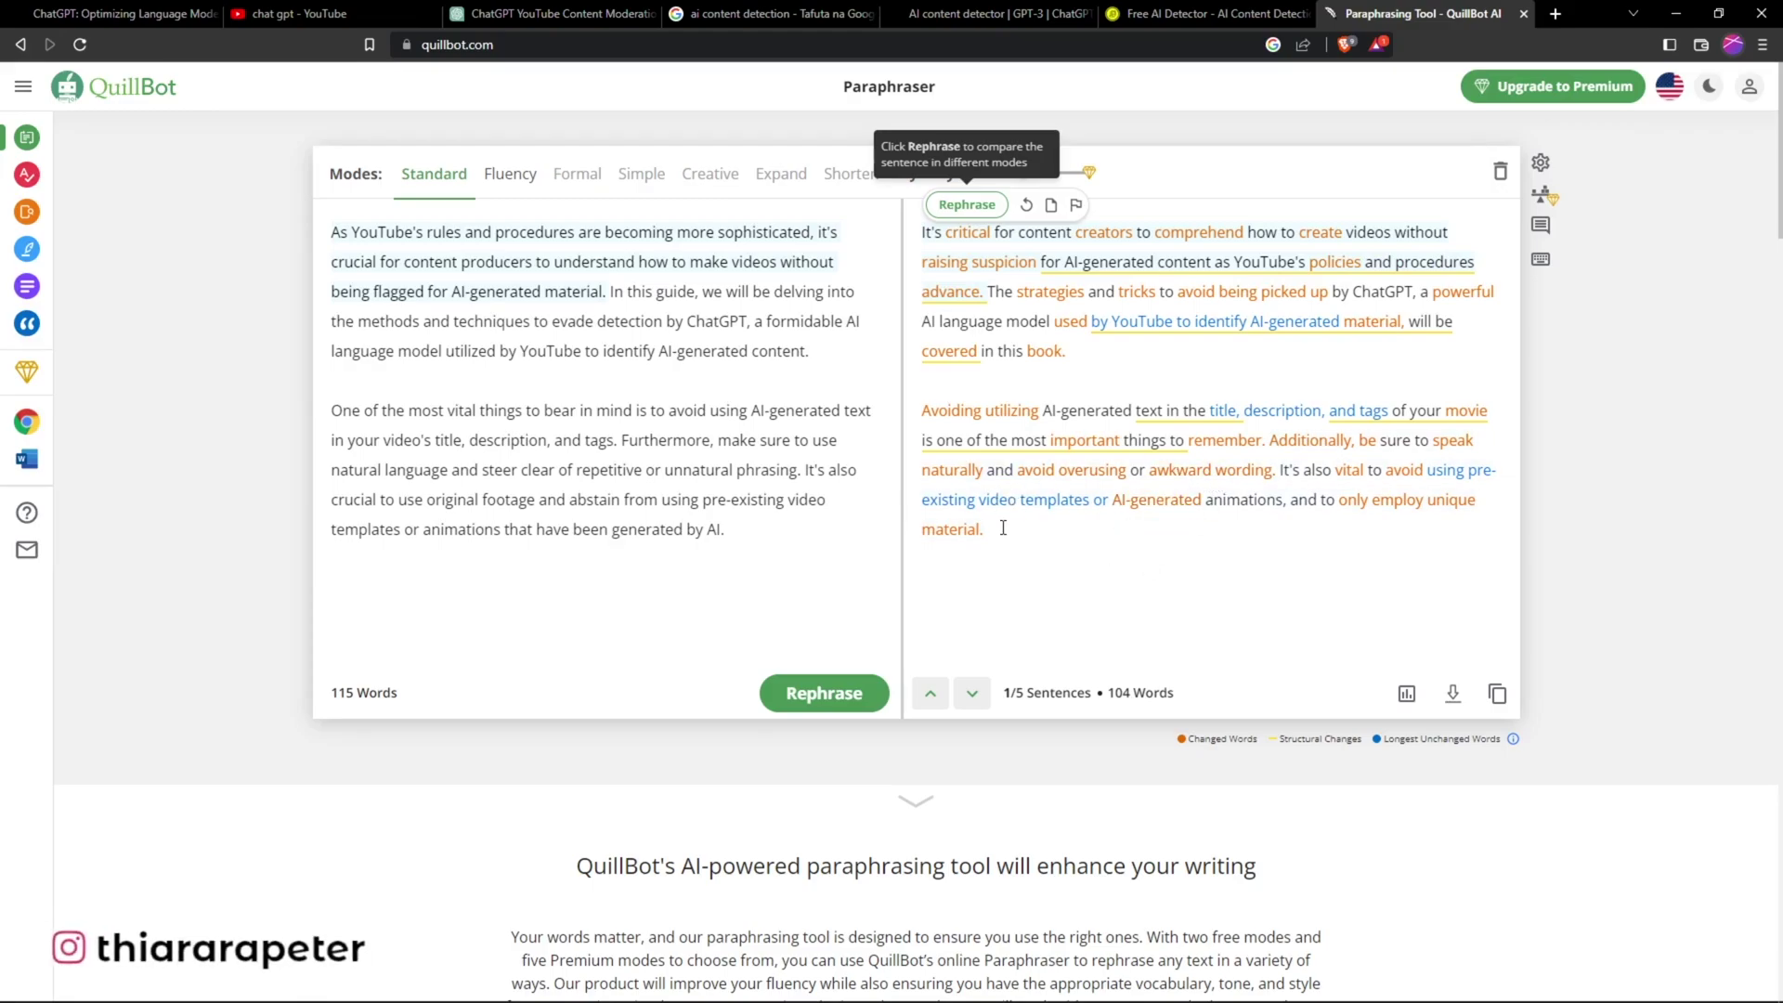
pyautogui.click(1154, 509)
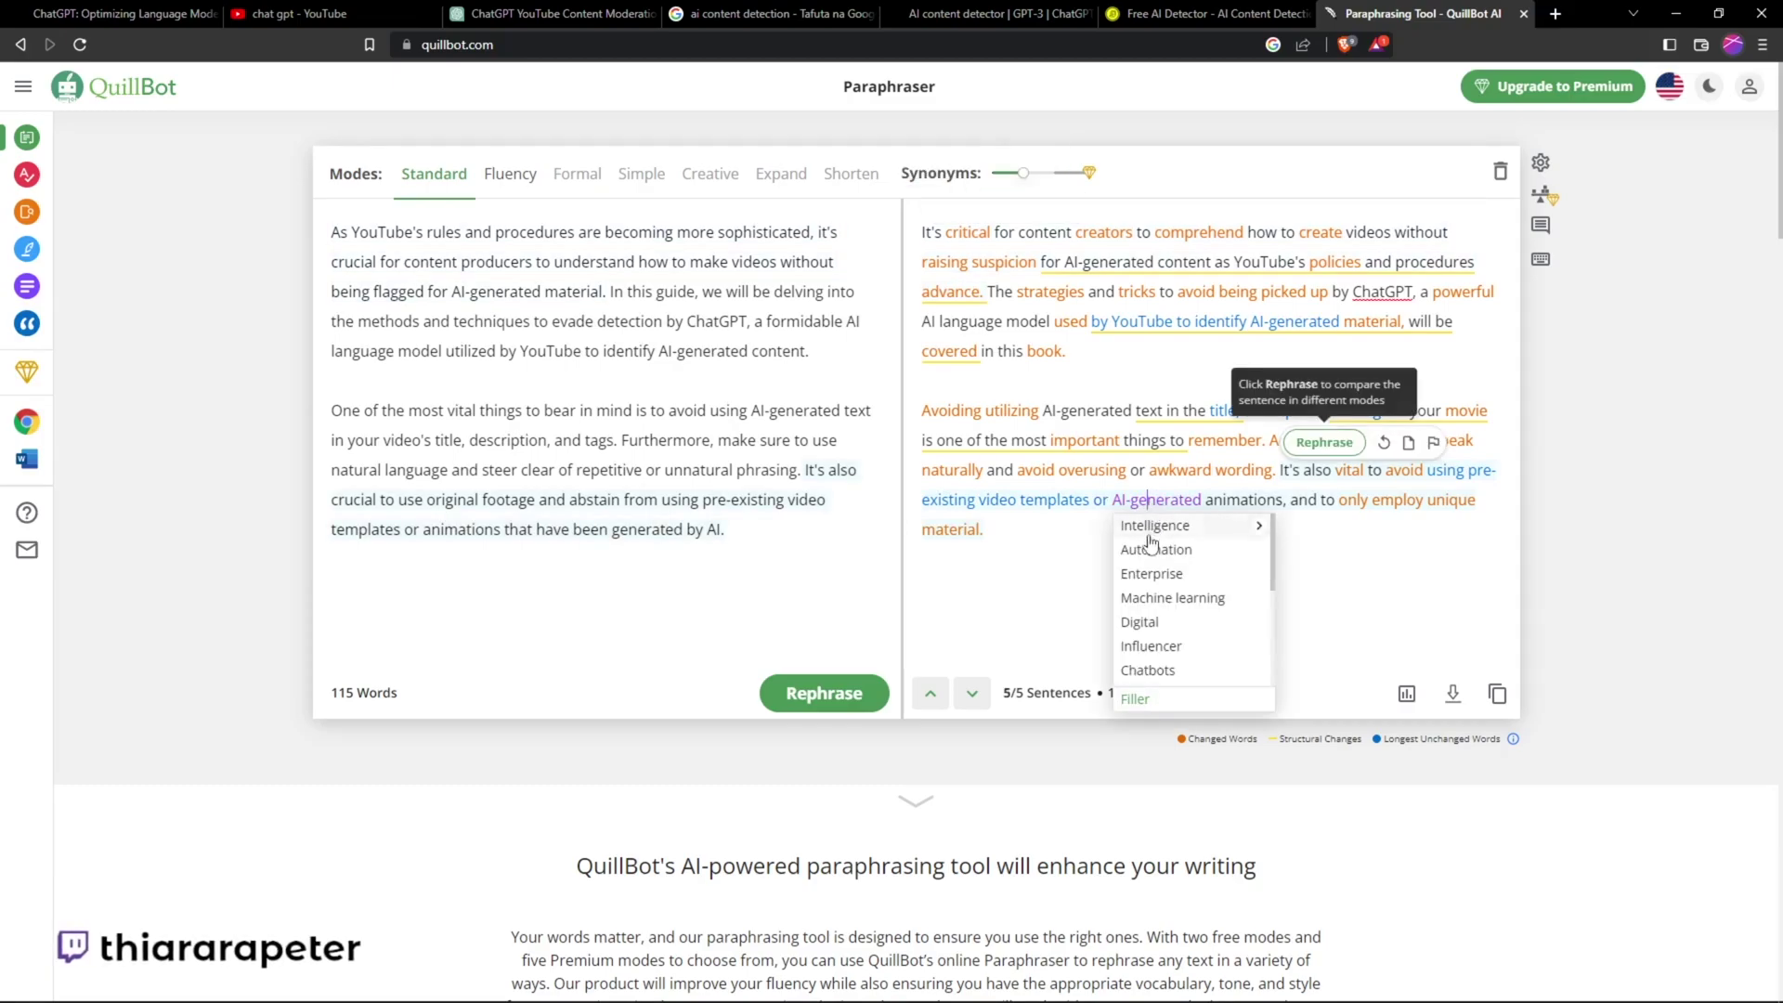
pyautogui.click(1144, 526)
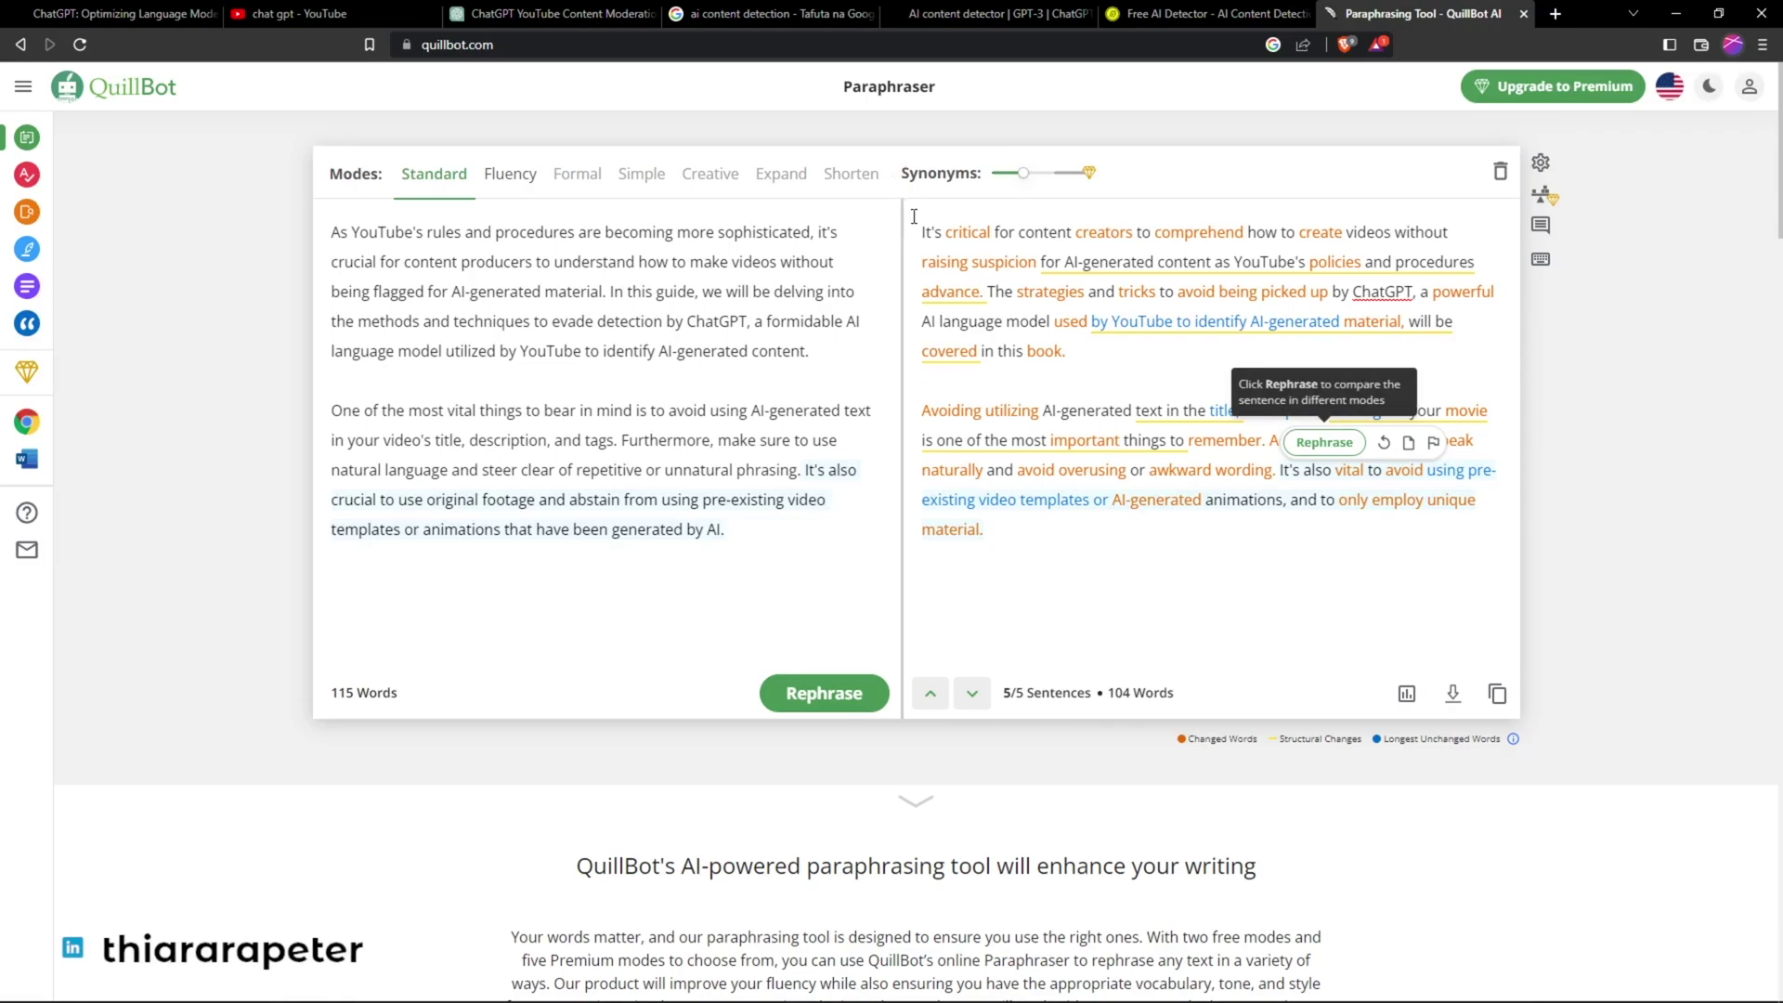
# Copy the 104-word paraphrased output, undoing an accidental paste first.
pyautogui.moveTo(914, 226); pyautogui.dragTo(989, 531)
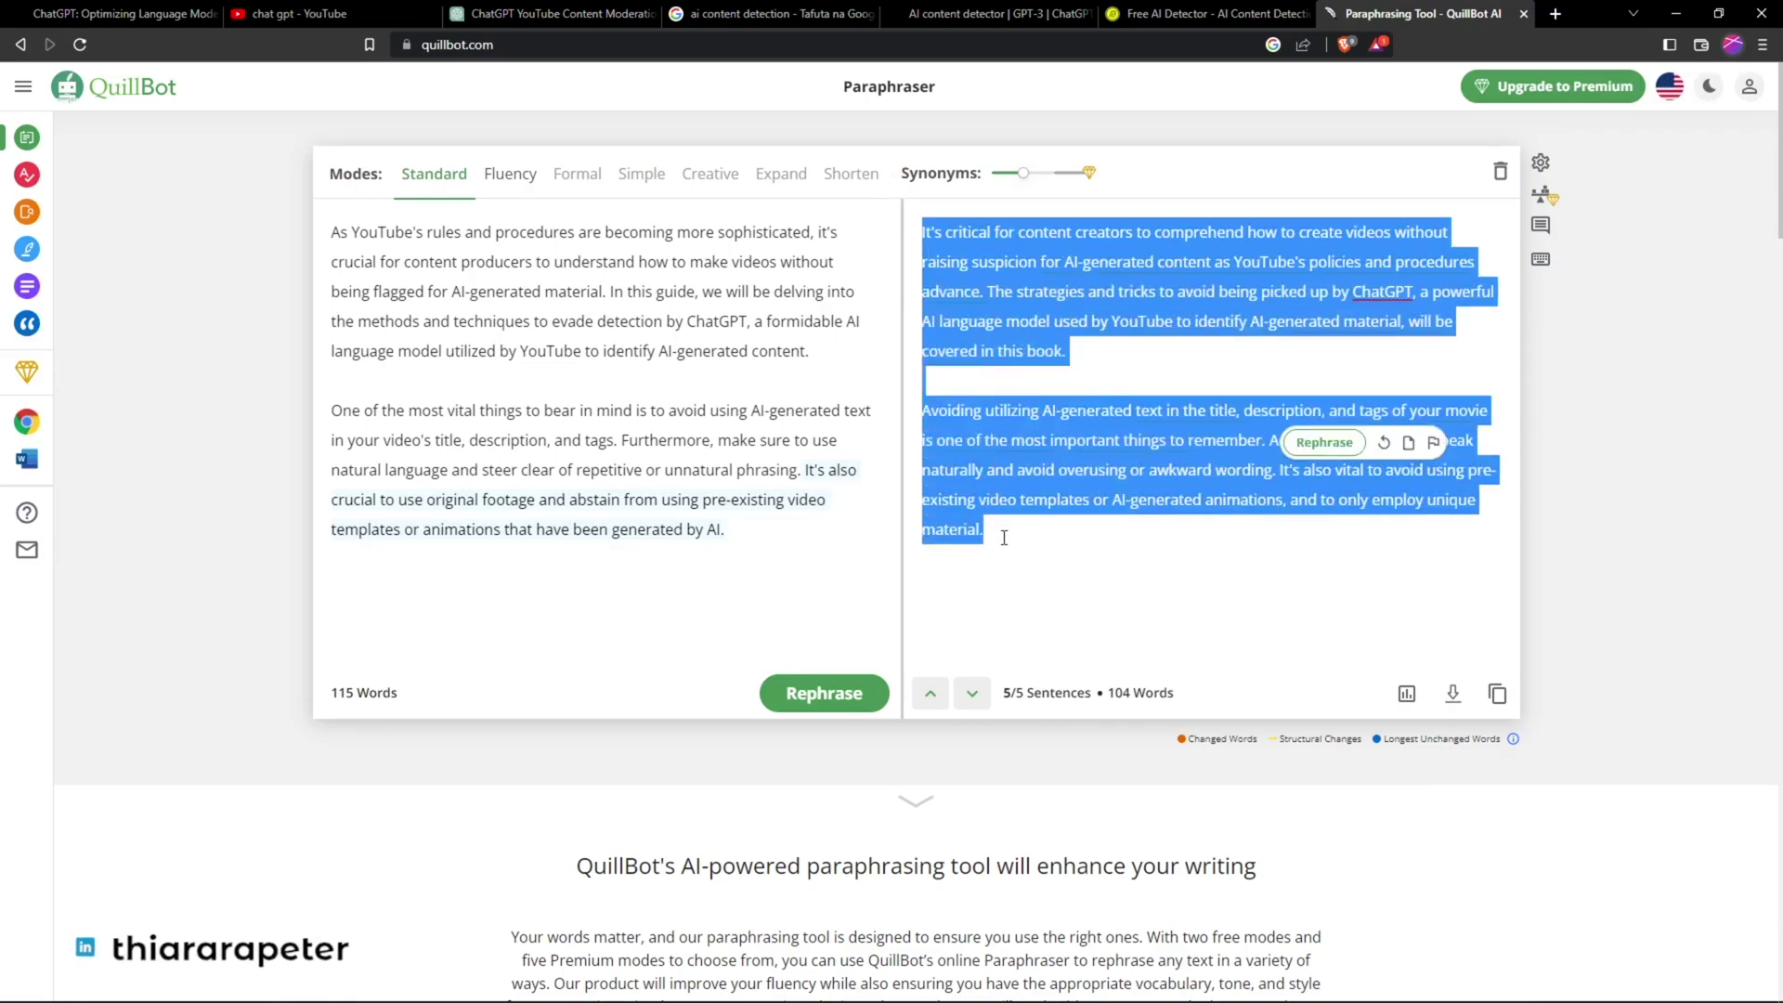
pyautogui.rightClick(1018, 475)
pyautogui.click(1055, 562)
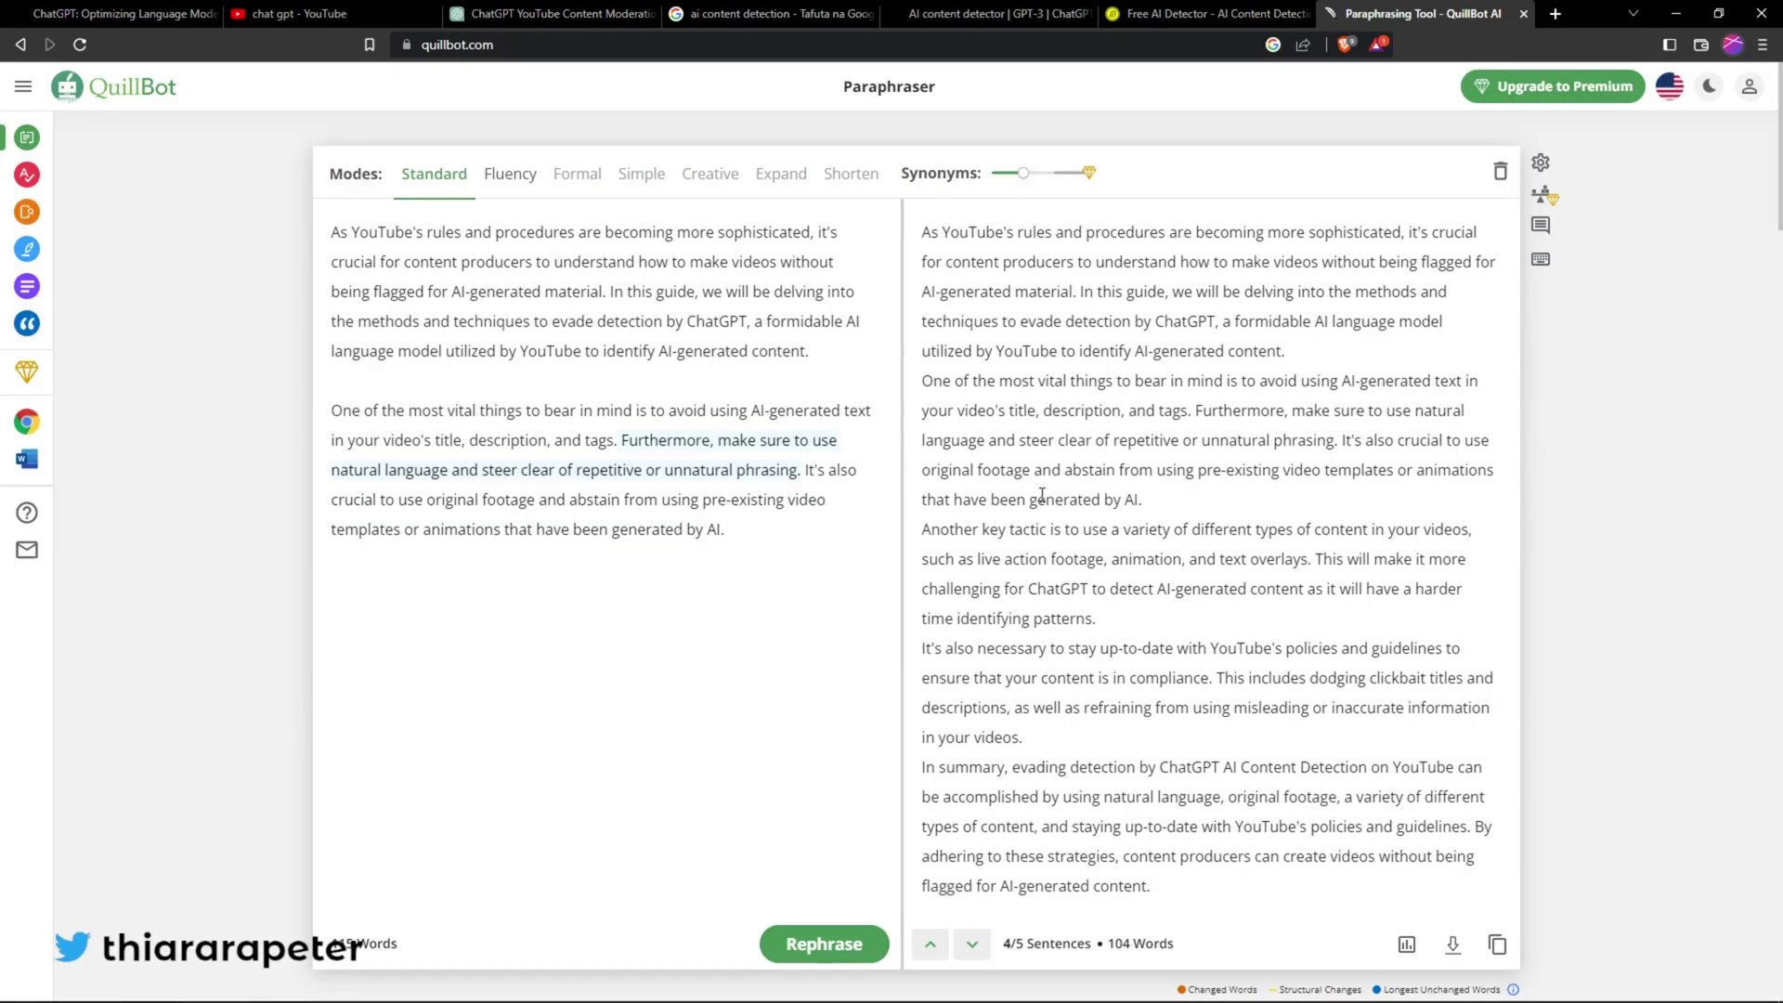
pyautogui.hotkey('ctrl', 'z')
pyautogui.rightClick(1070, 480)
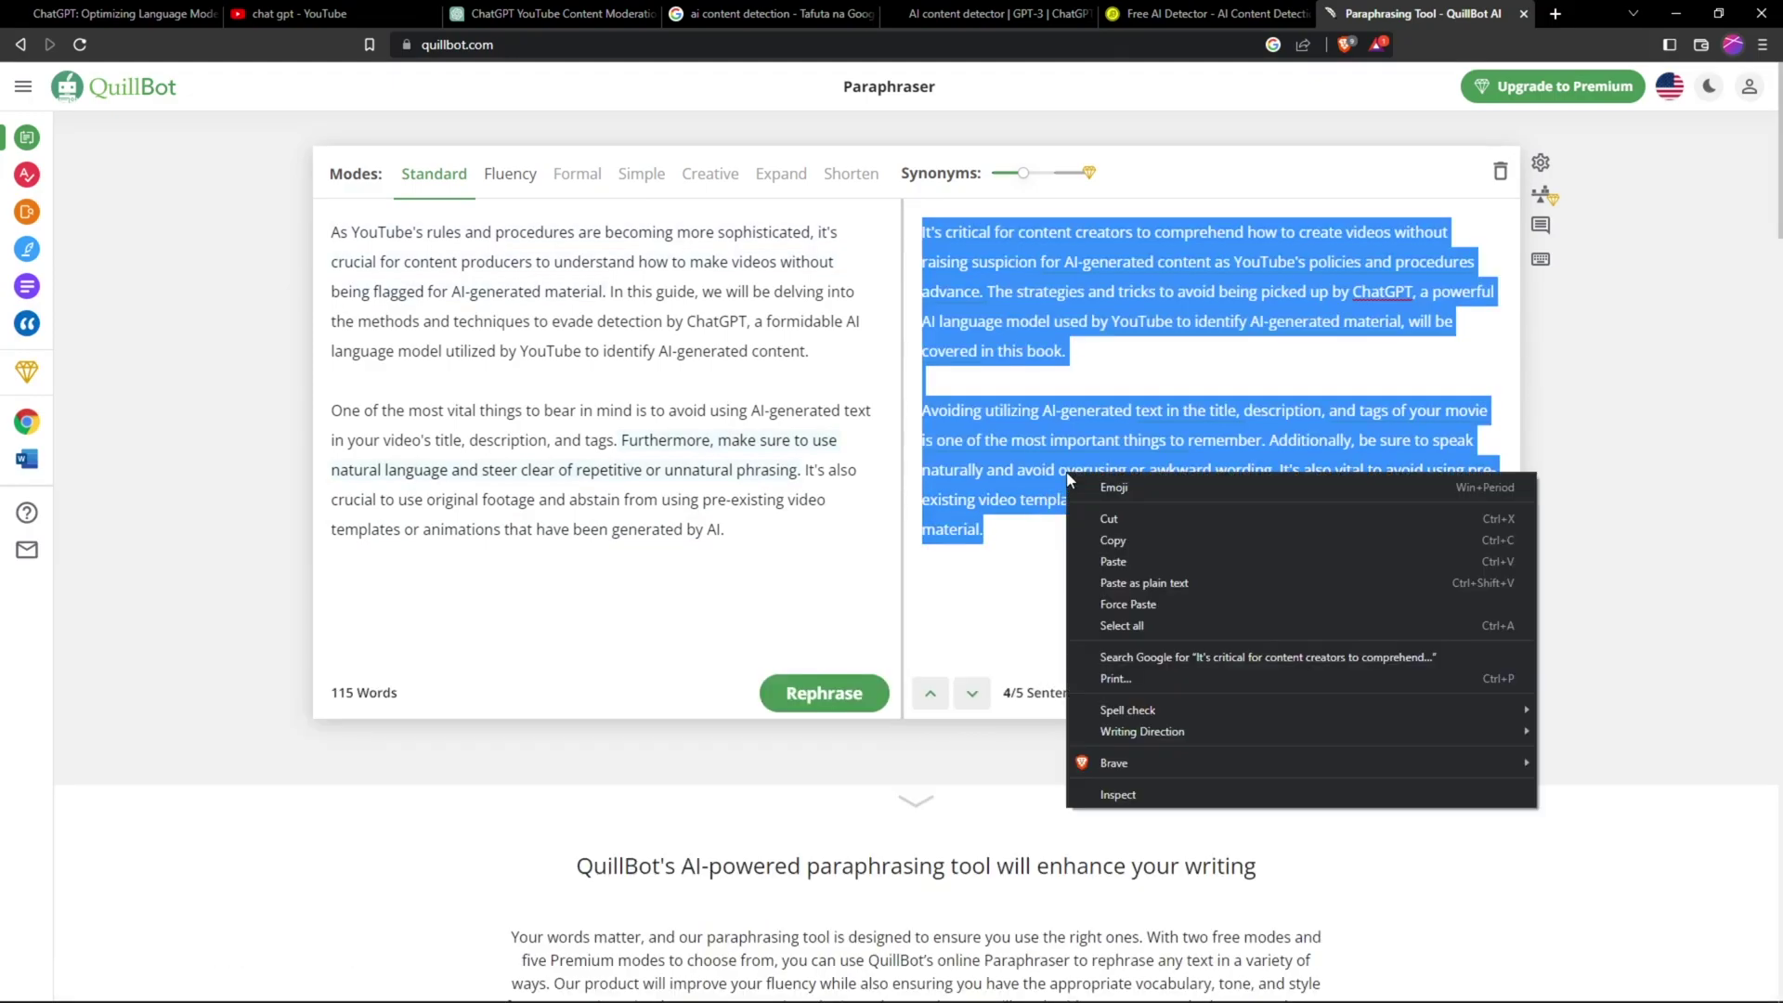
pyautogui.click(1107, 544)
# Swap Writer's old text for QuillBot's two-paragraph paraphrase, now 683/1500 characters.
pyautogui.click(1065, 10)
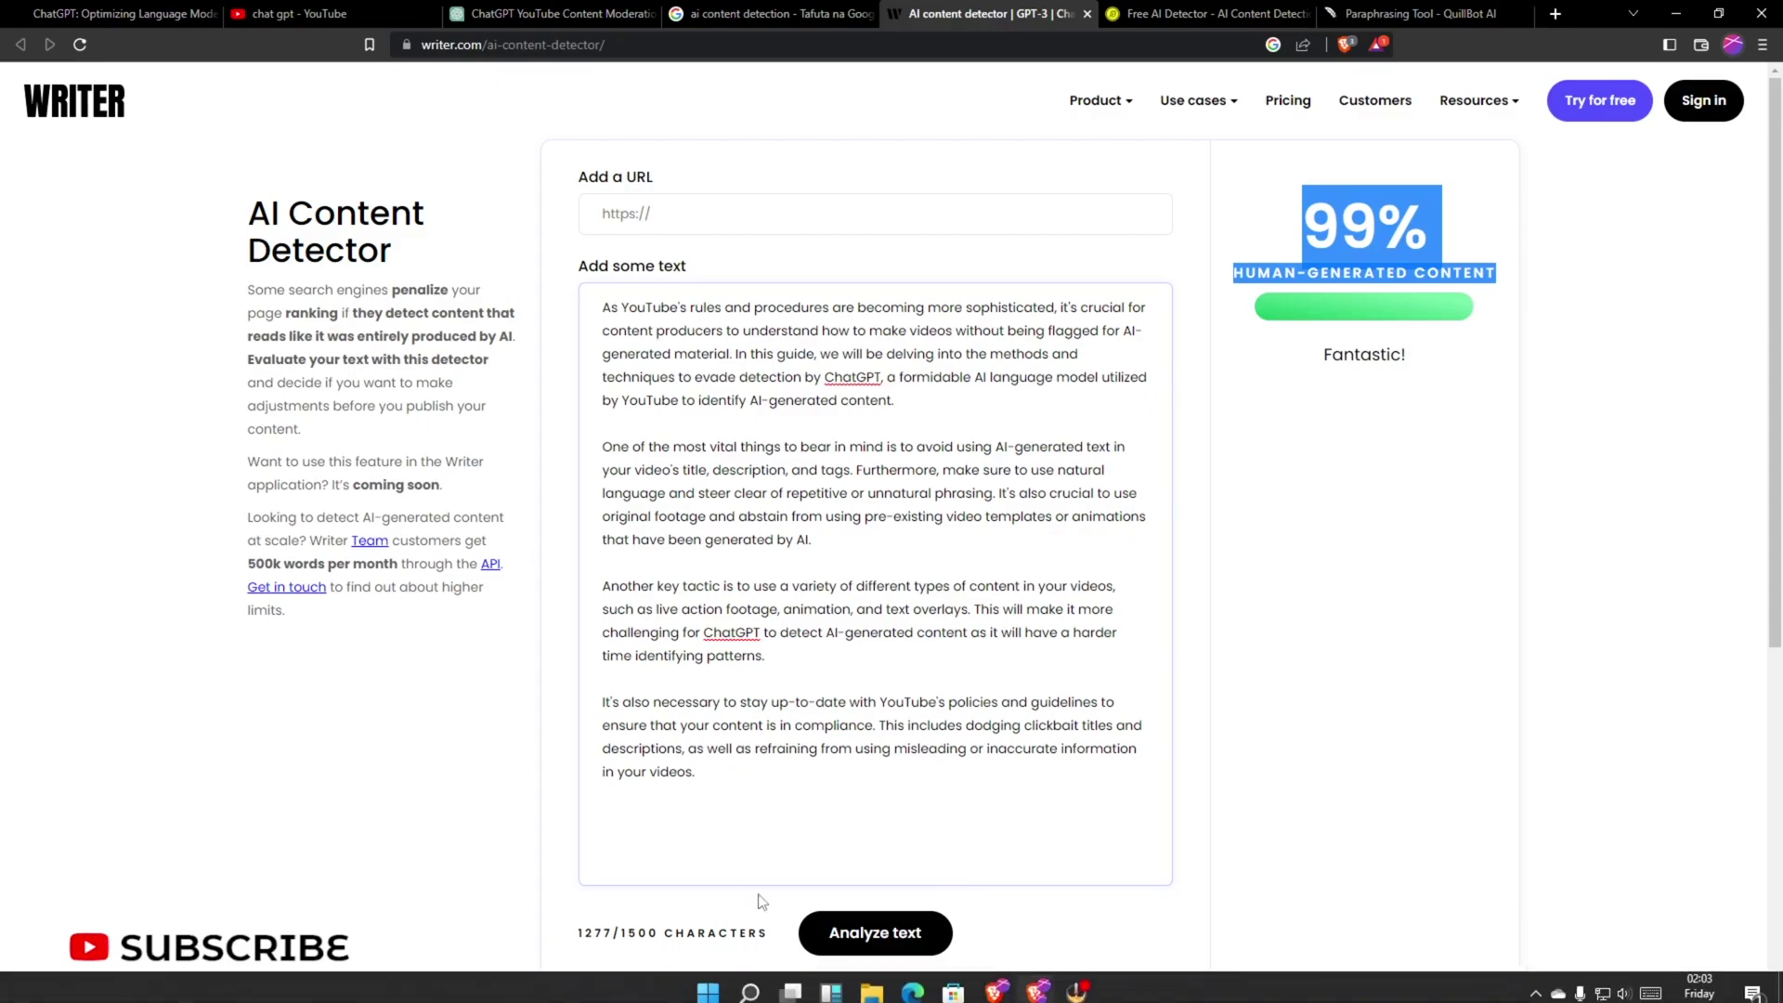
pyautogui.moveTo(705, 817); pyautogui.dragTo(527, 232)
pyautogui.press('BackSpace')
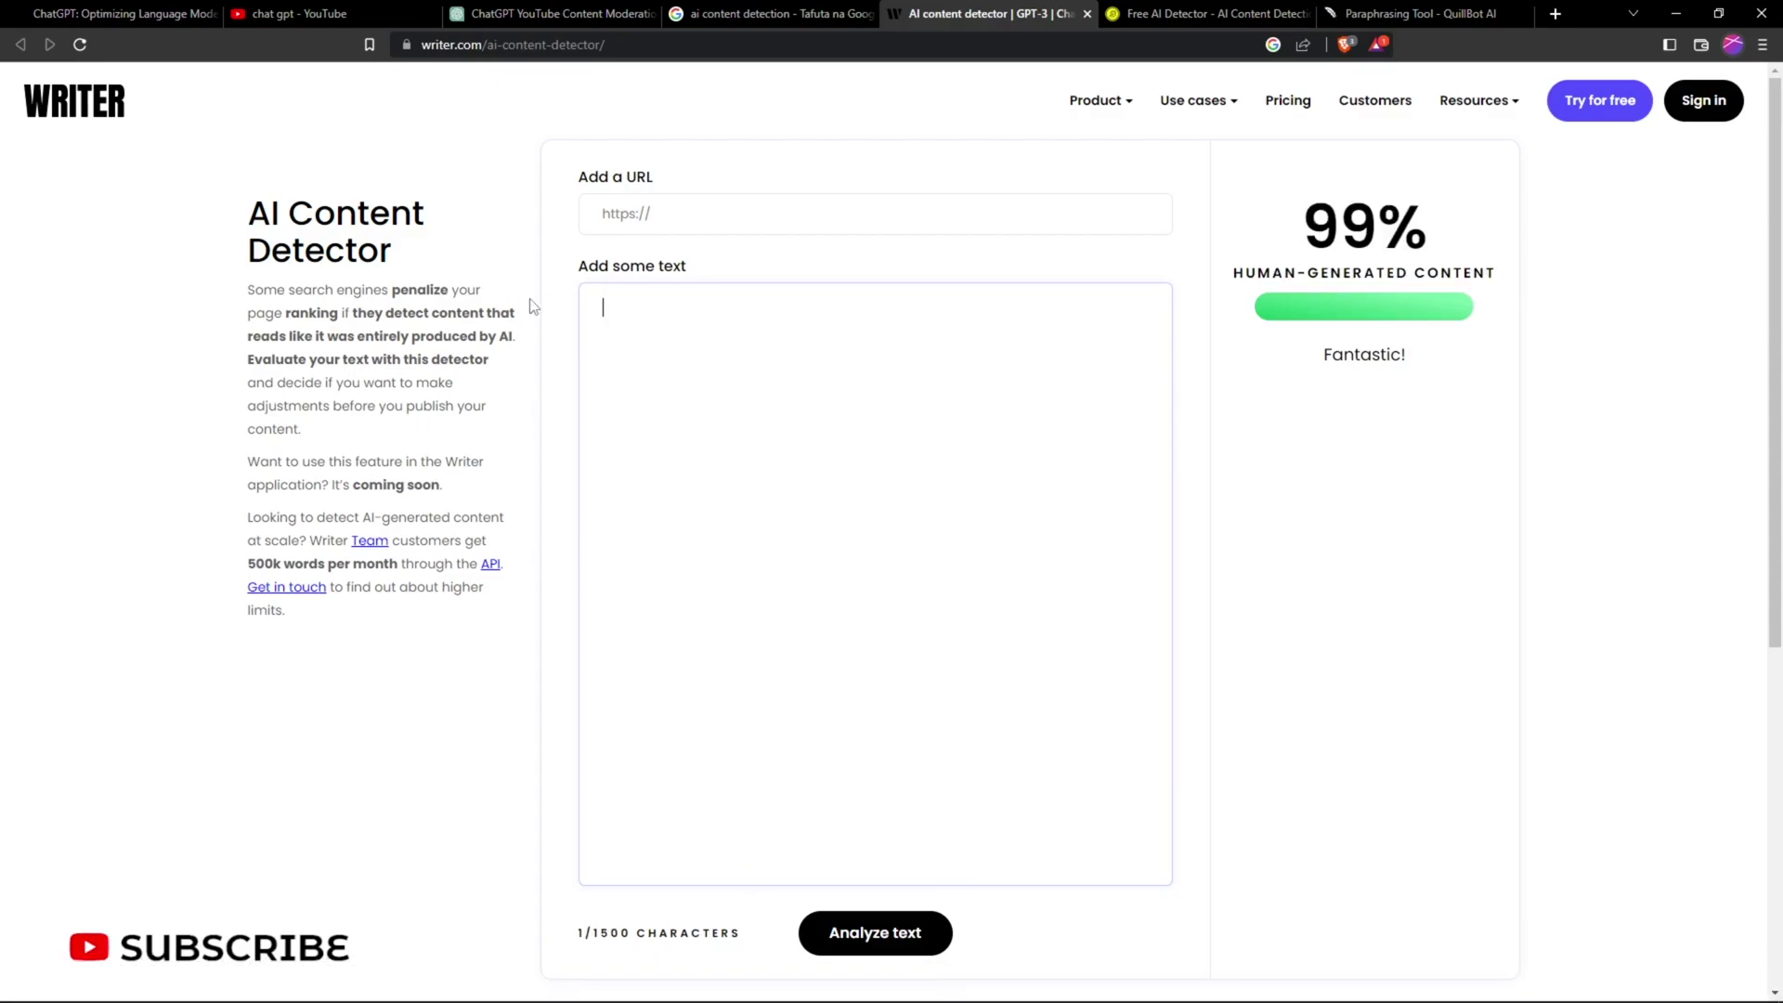
pyautogui.hotkey('ctrl', 'v')
pyautogui.press('Return')
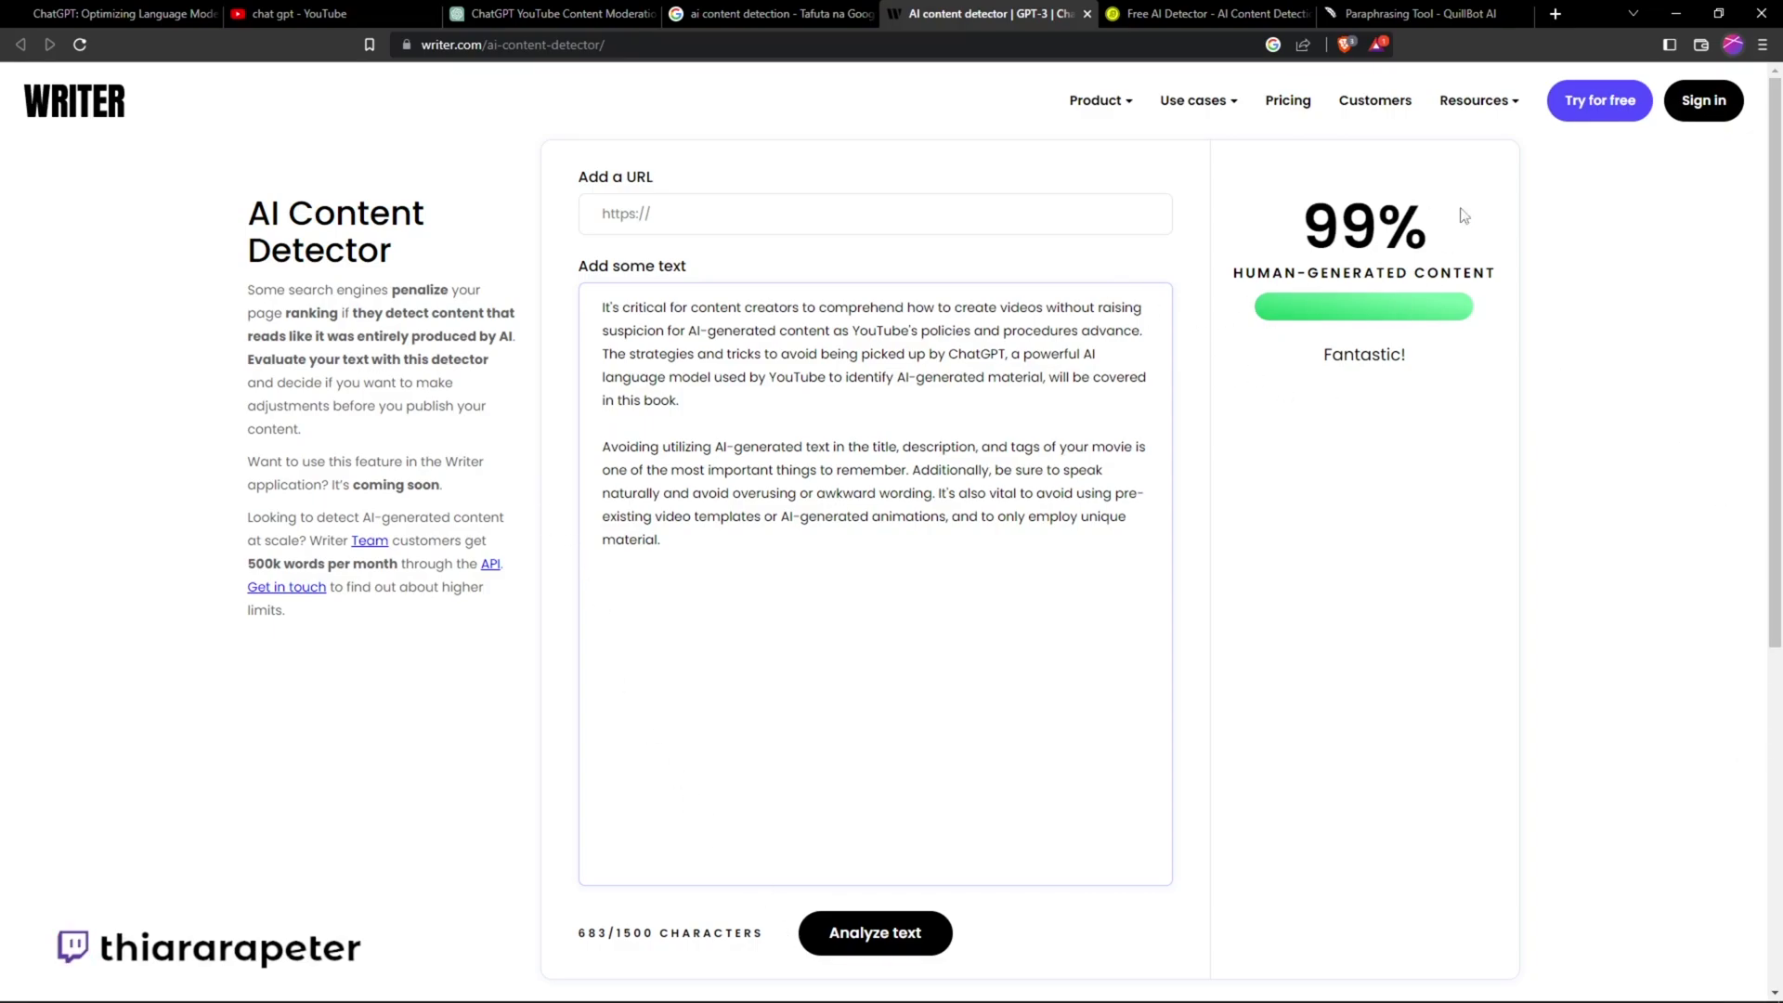
pyautogui.moveTo(1217, 104)
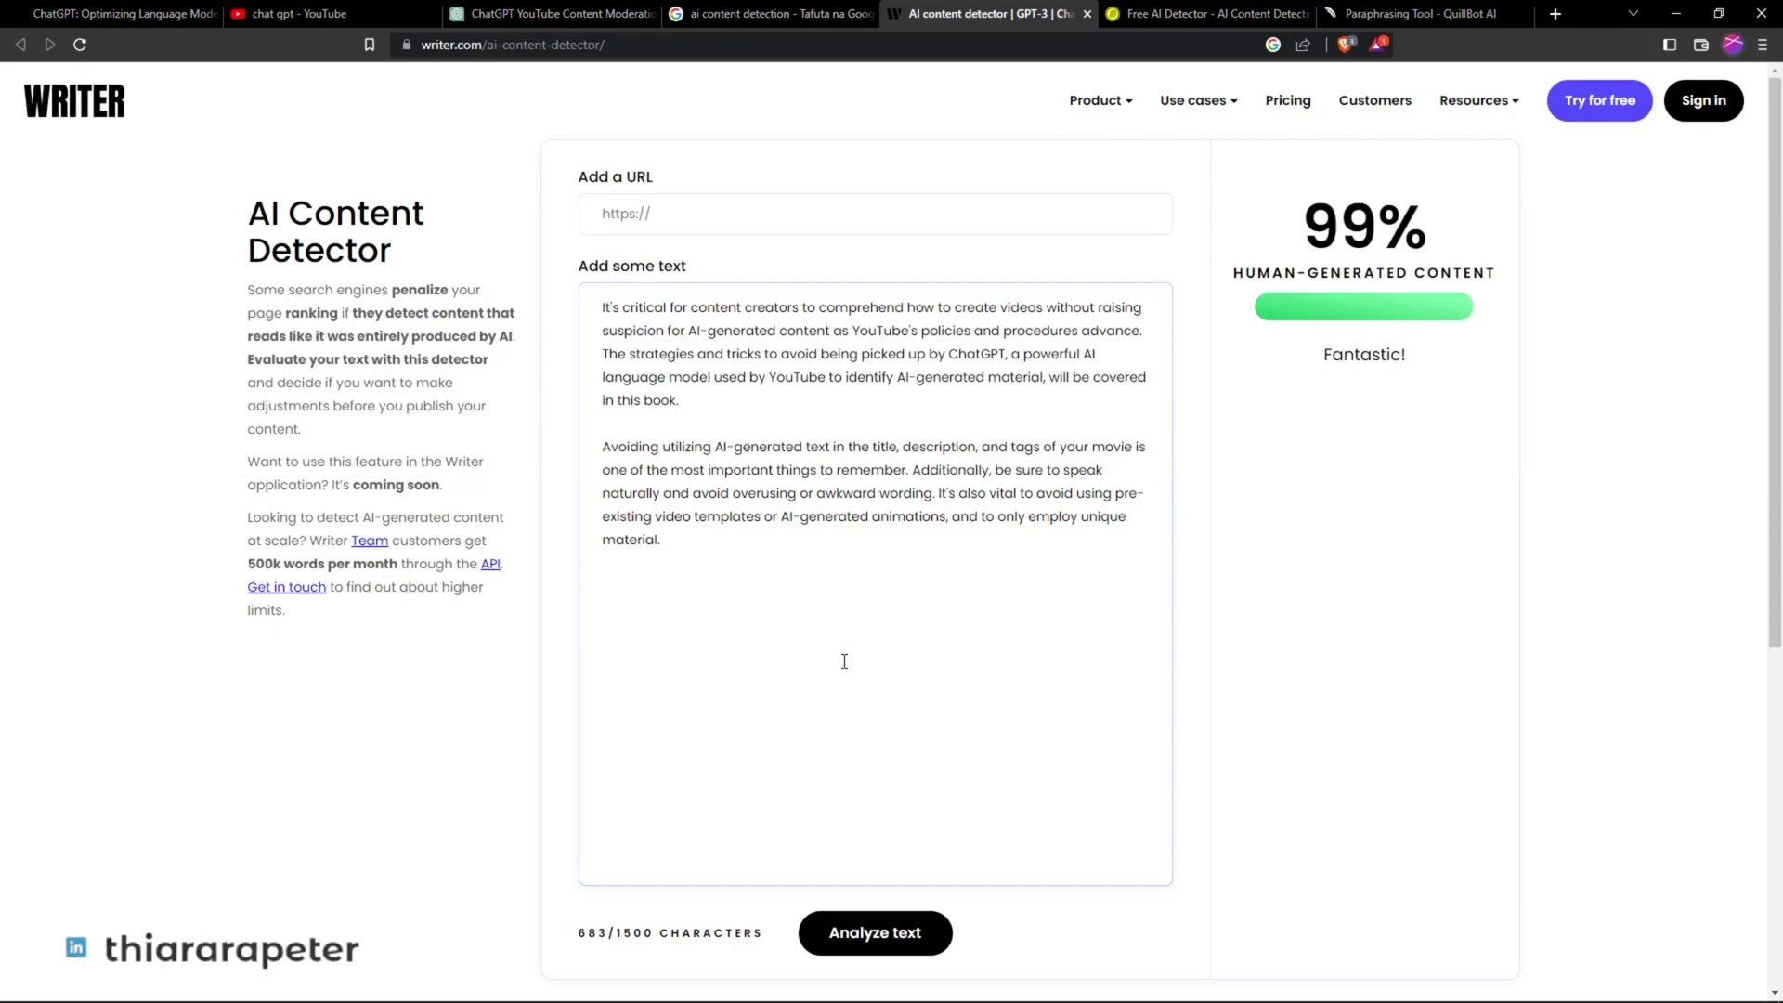